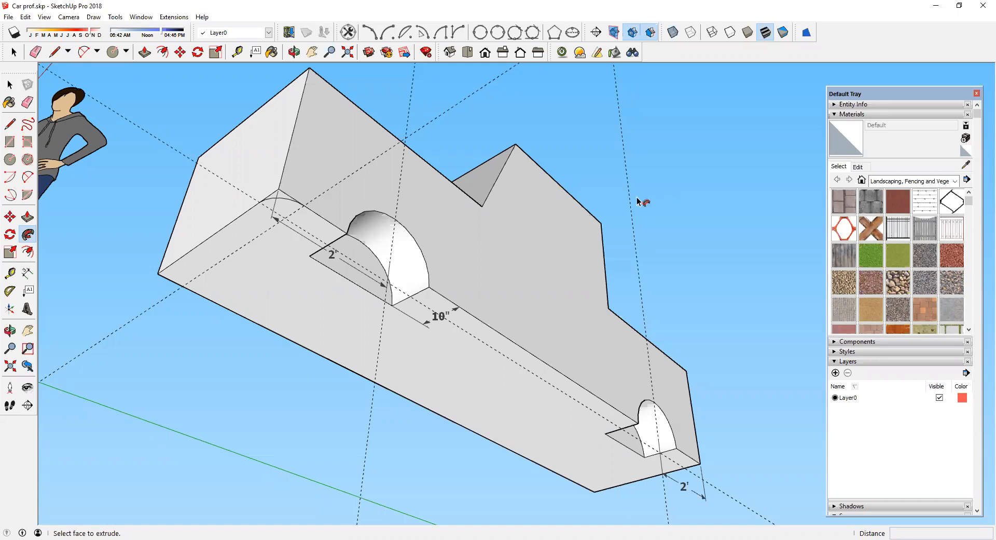
Step: Examine the finished reference car model from different angles
middle_drag(582, 178, 596, 476)
key(p)
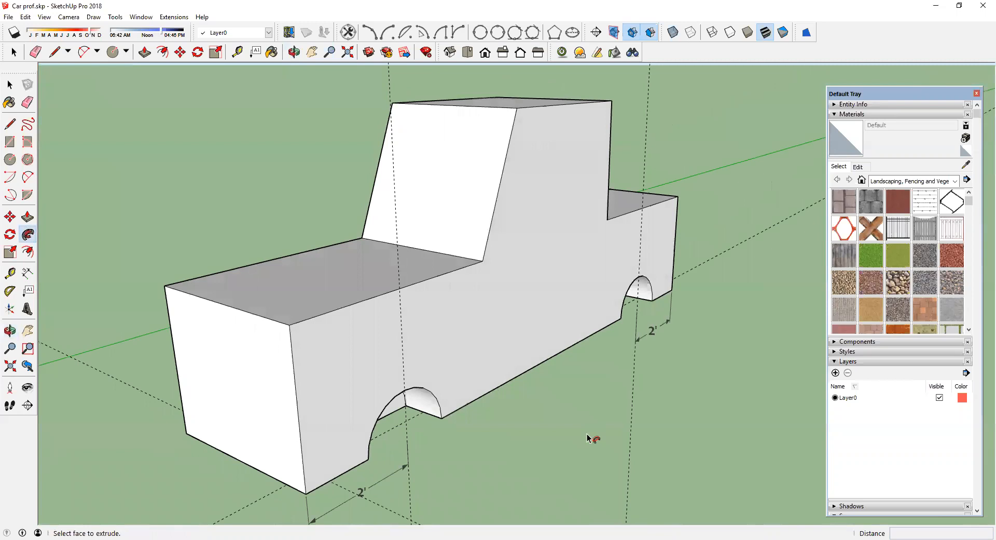
scroll(581, 384, down, 3)
middle_drag(567, 329, 498, 351)
scroll(497, 356, down, 1)
scroll(496, 353, down, 6)
scroll(379, 394, up, 3)
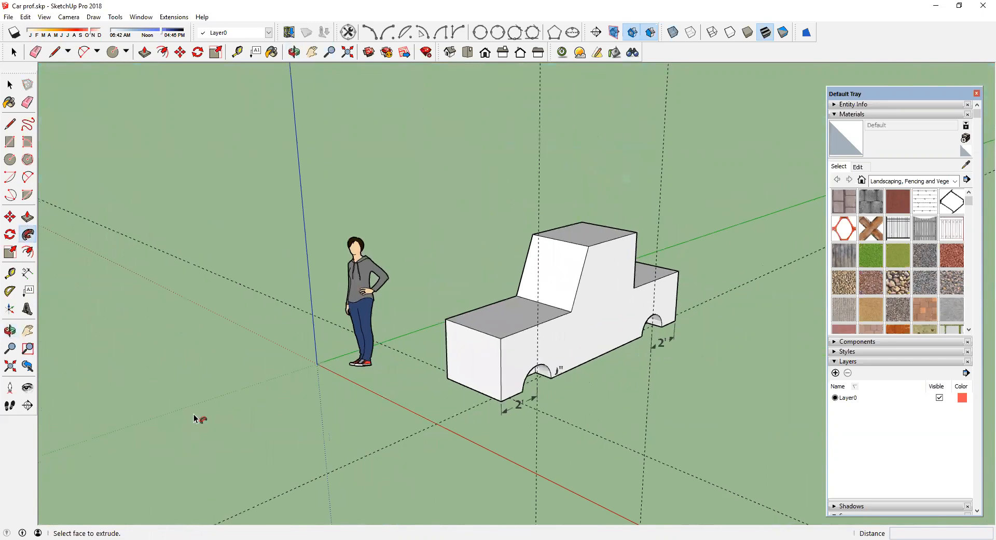
click(27, 330)
drag(366, 298, 714, 213)
click(10, 141)
click(9, 141)
click(448, 426)
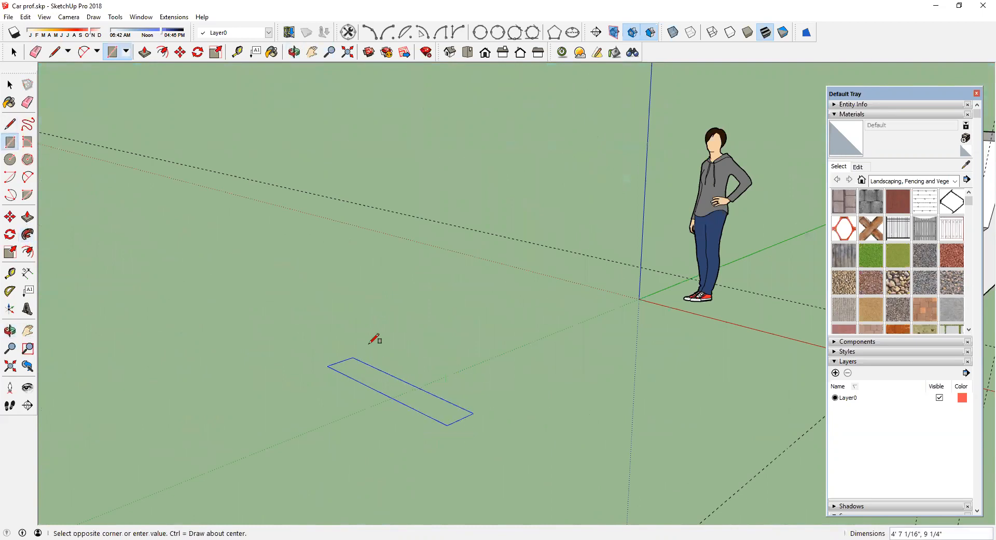
key(Escape)
Step: Draw a rectangle on the ground near the origin with the Rectangle tool
click(391, 400)
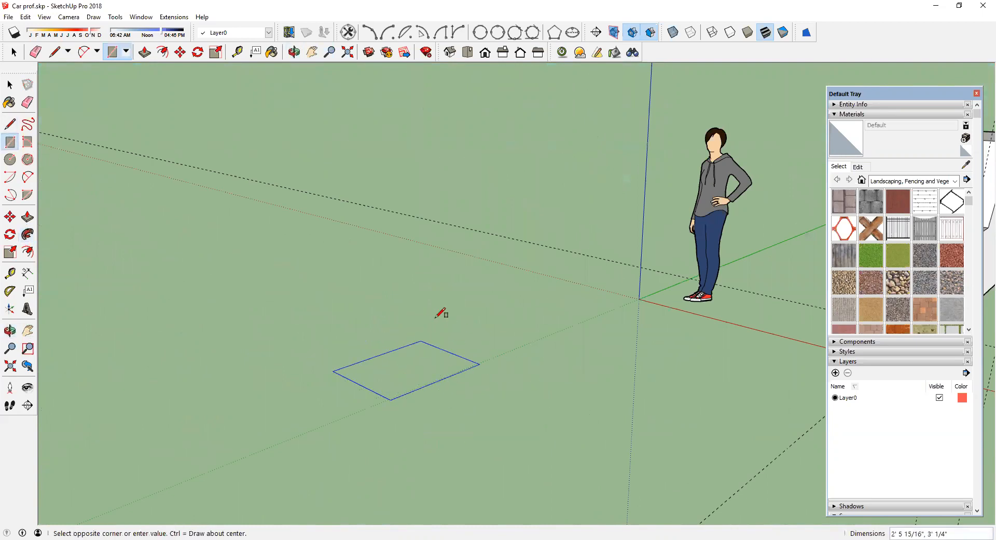
click(439, 311)
click(439, 311)
key(Escape)
Step: Push/pull the rectangle upward into a box
click(27, 217)
click(356, 373)
click(469, 426)
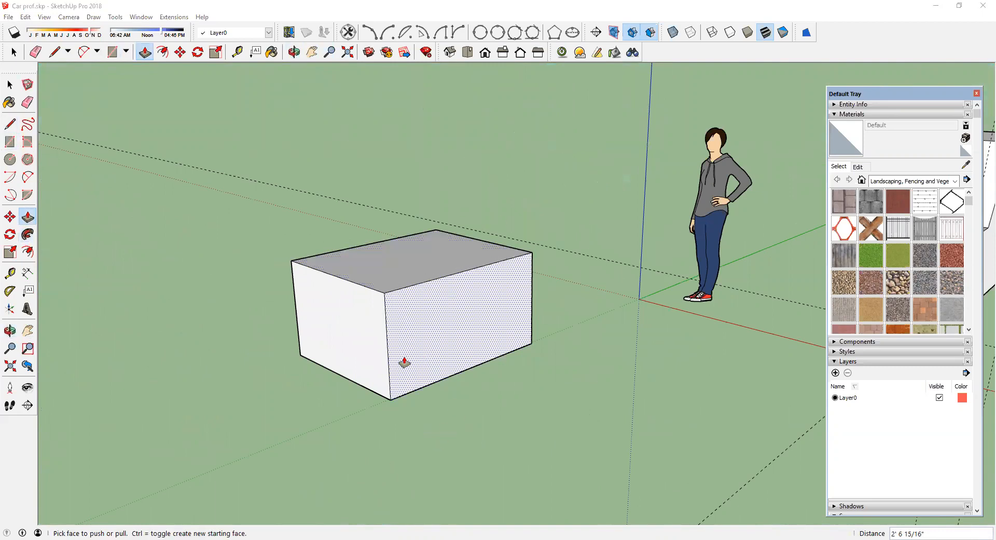
scroll(406, 359, up, 3)
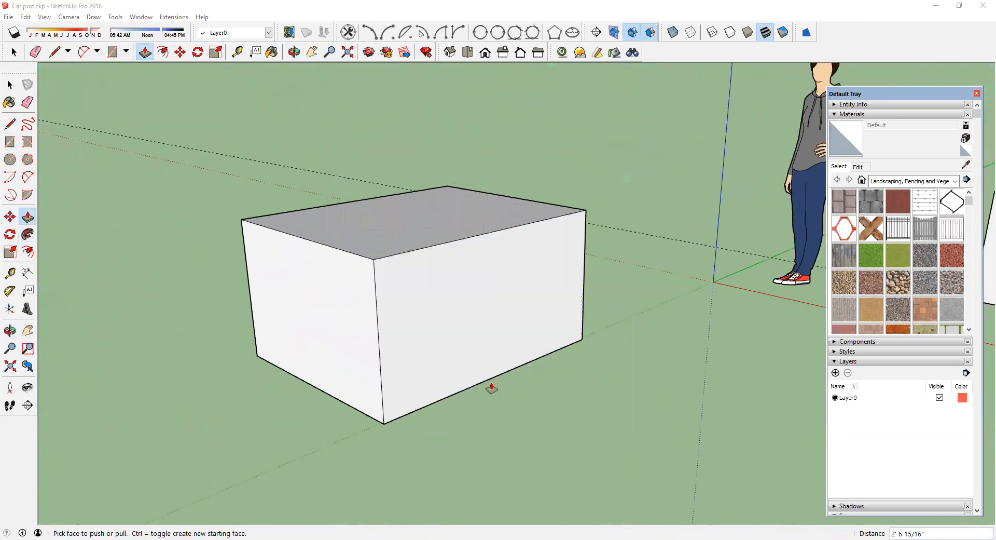
middle_drag(491, 388, 469, 363)
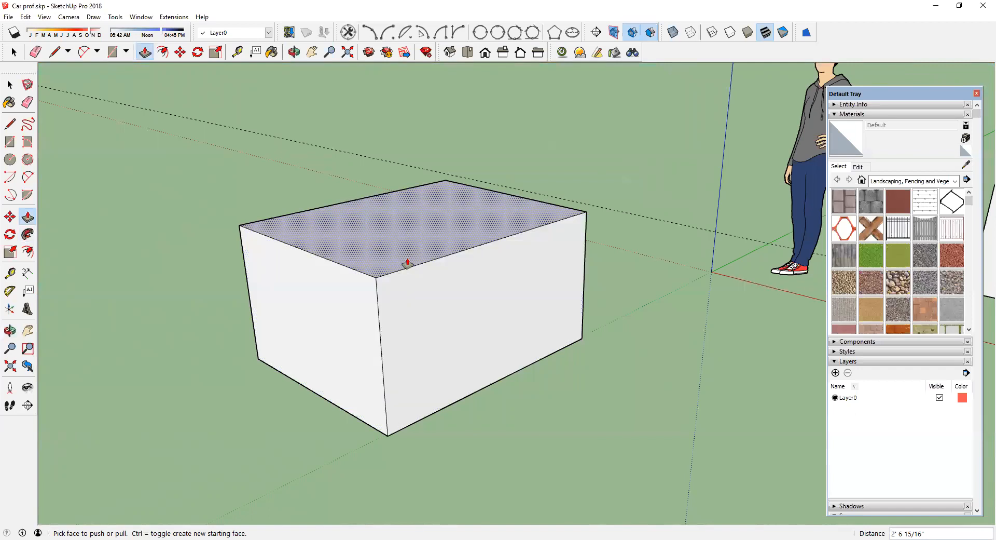
middle_drag(383, 313, 384, 253)
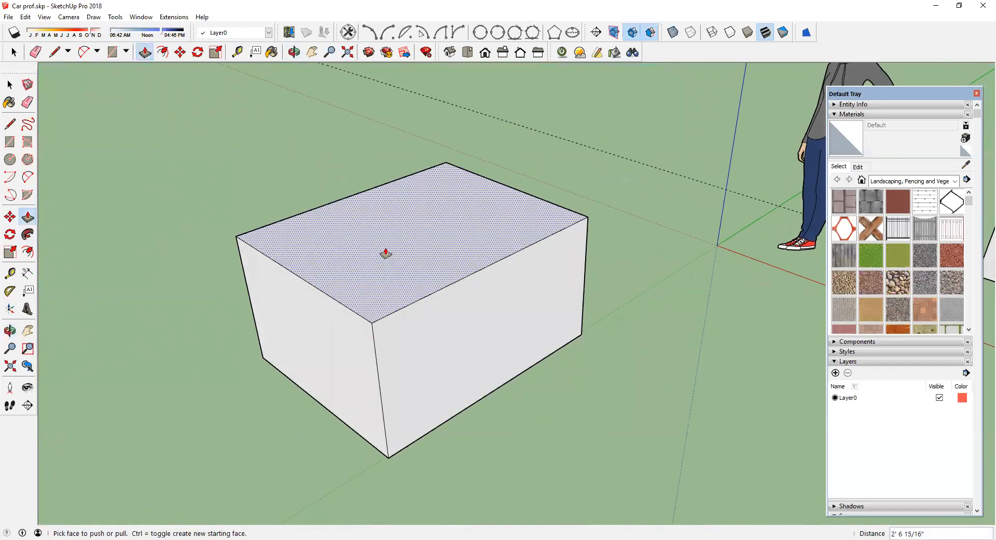
middle_drag(414, 291, 358, 272)
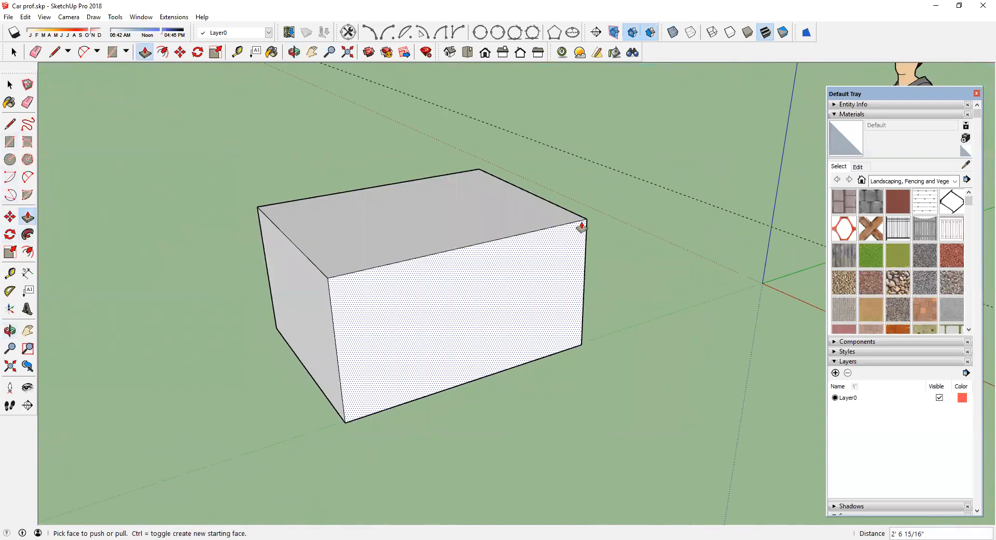
middle_drag(379, 285, 392, 311)
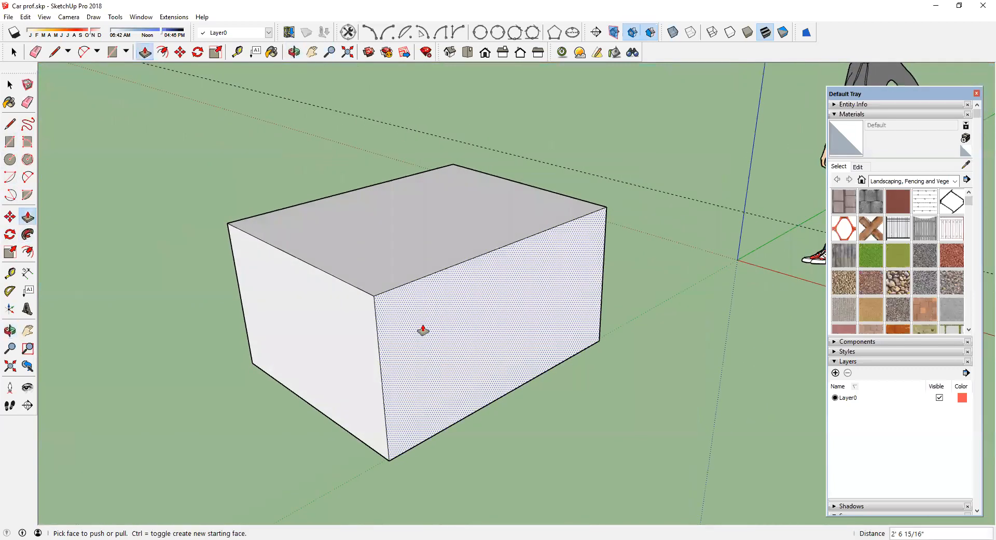
scroll(415, 332, up, 2)
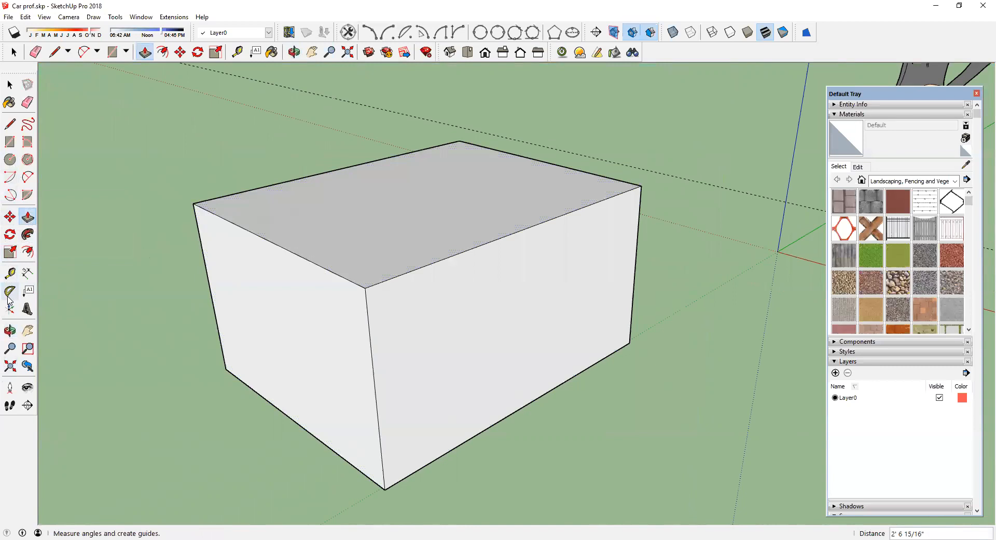
click(6, 277)
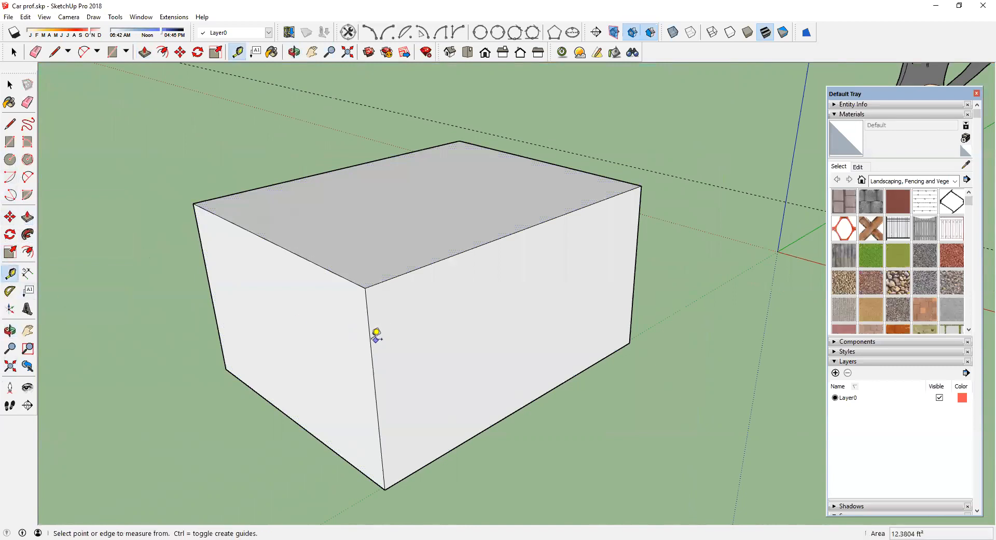
text(6)
key(Return)
click(428, 265)
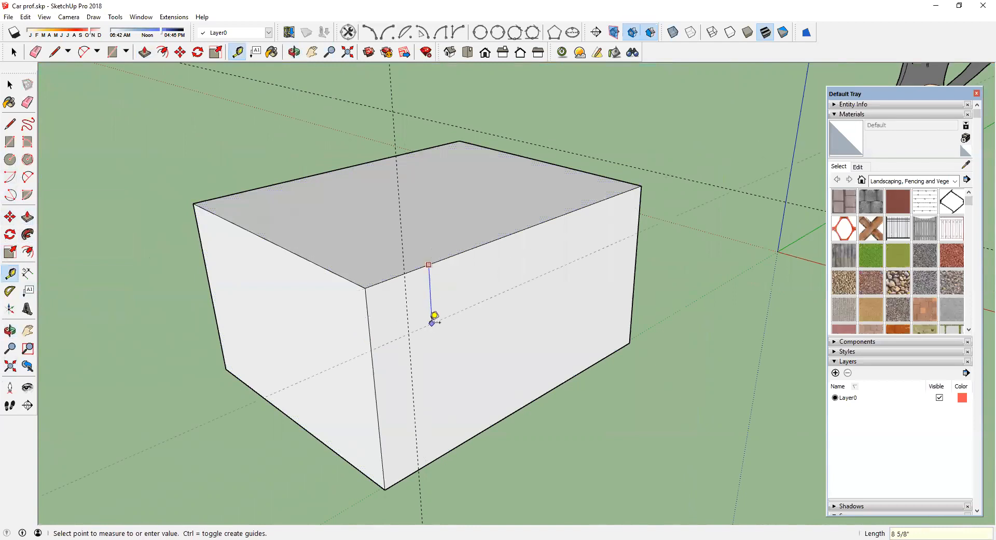
key(Return)
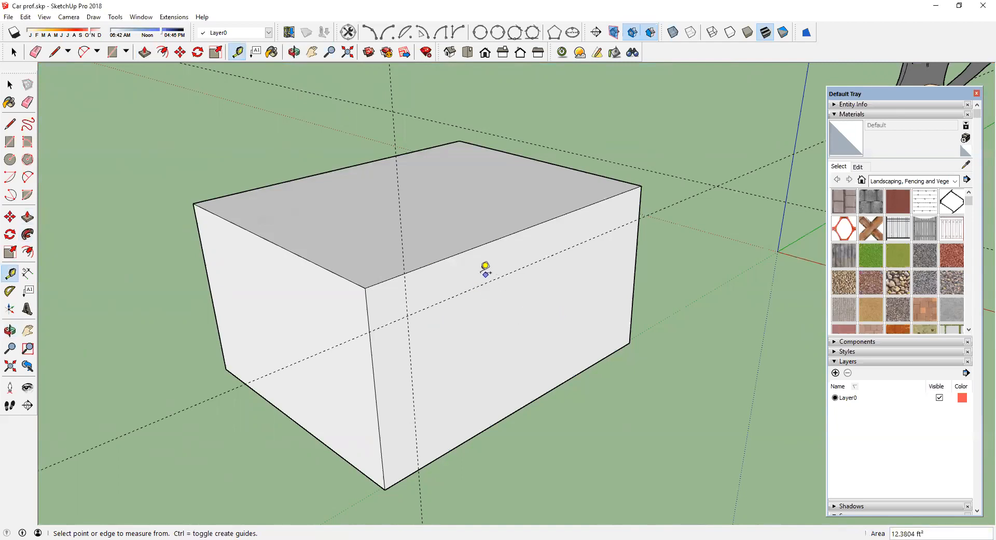
key(ctrl+z)
key(ctrl+z)
Step: Create Tape Measure guides below the front top edge and 6" from the front vertical corner edge
click(410, 271)
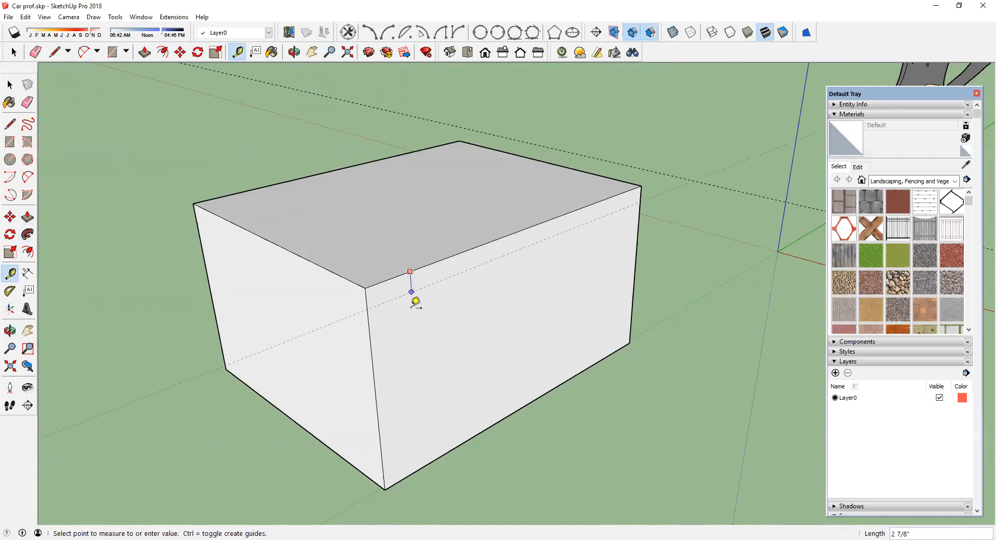
click(415, 309)
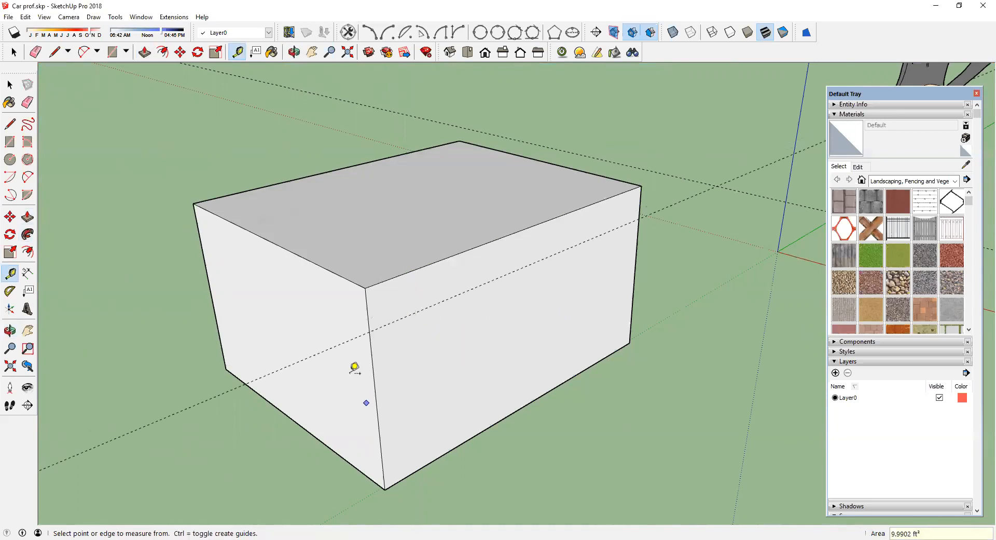
click(372, 351)
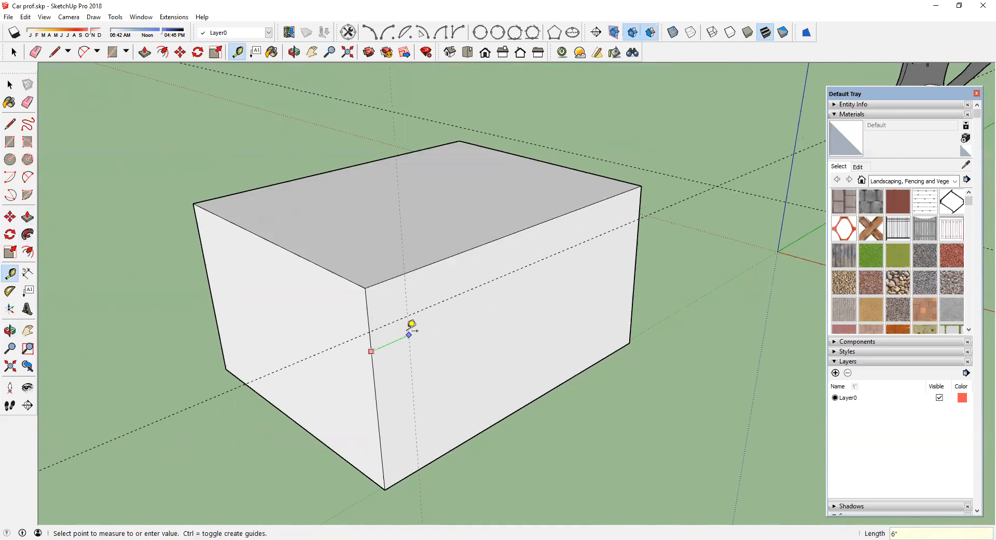
click(411, 326)
Step: Dimension the distance between the front vertical corner edge and the vertical guide
click(27, 272)
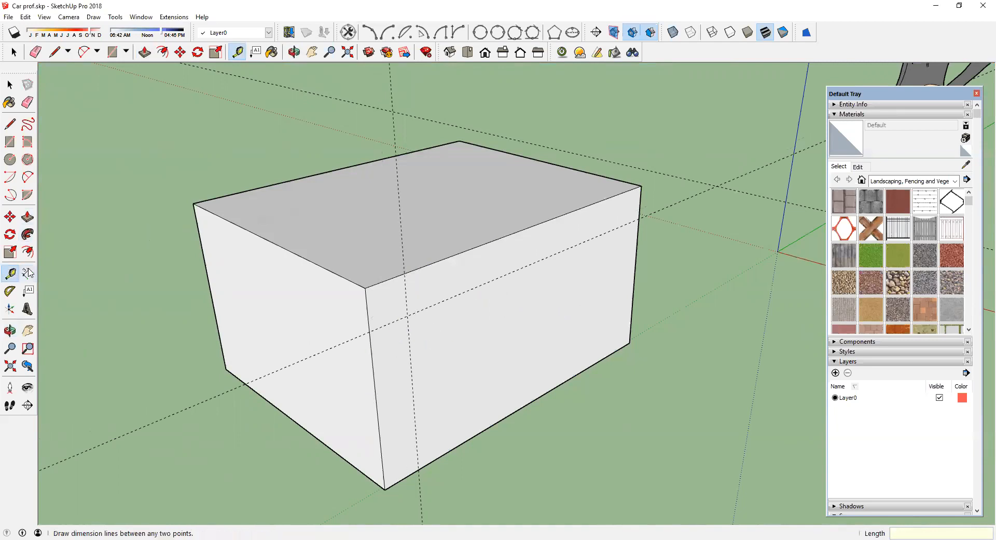
click(369, 332)
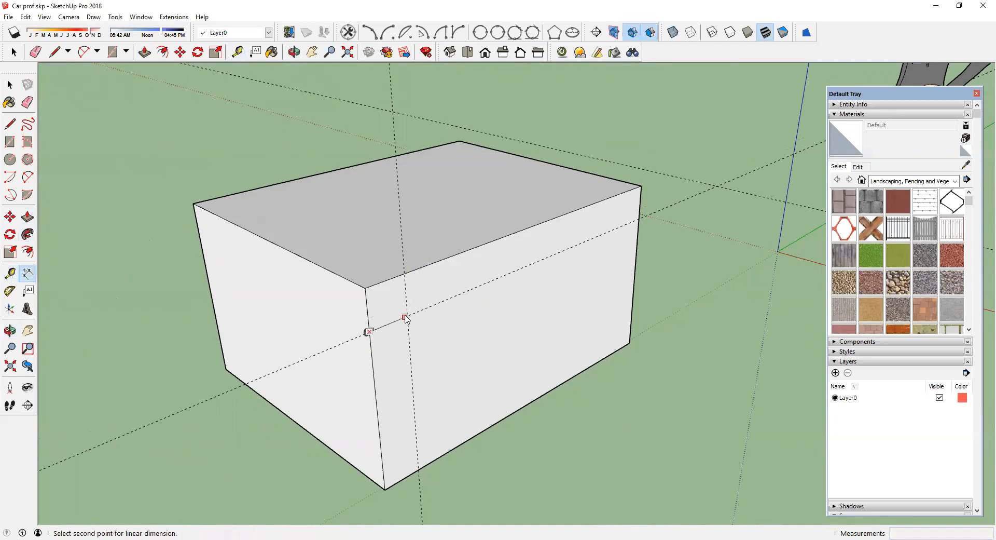
click(407, 316)
click(397, 345)
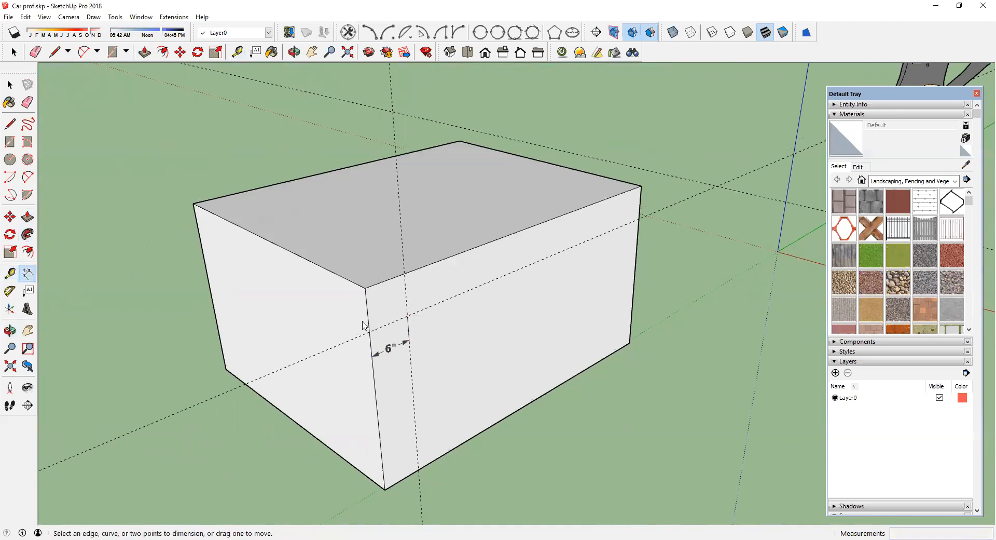
Step: Draw a circle centred on the guide intersection with its radius reaching the box's top edge
scroll(365, 318, up, 2)
scroll(398, 325, up, 1)
click(10, 159)
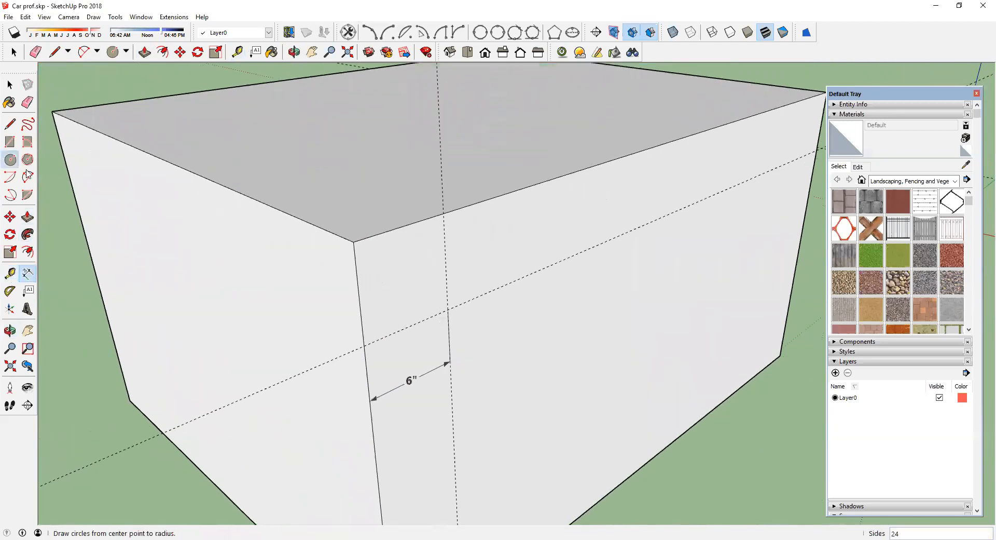
click(448, 310)
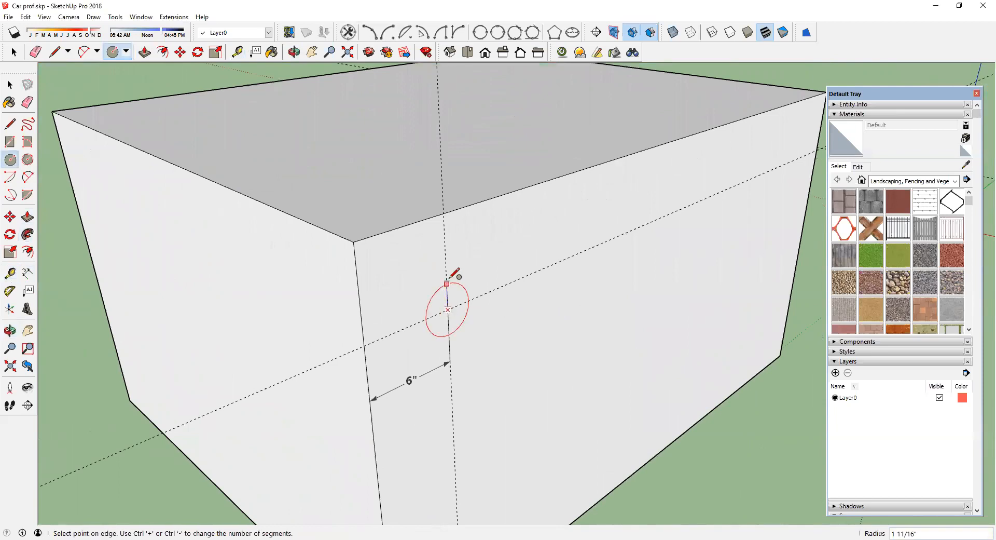
click(451, 210)
Step: Delete the unneeded part of the circle, keeping only the arc that rounds the corner
scroll(408, 240, up, 1)
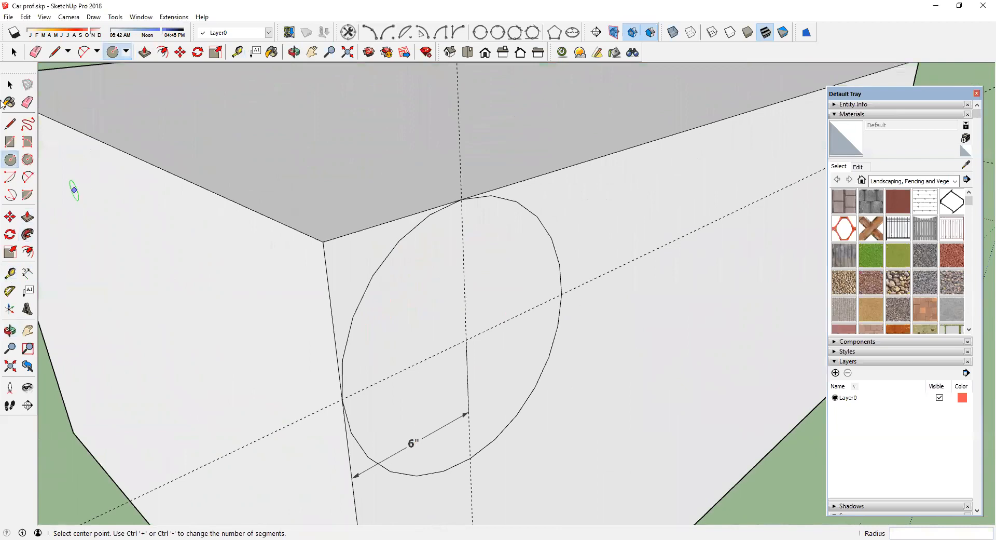
click(9, 84)
click(366, 283)
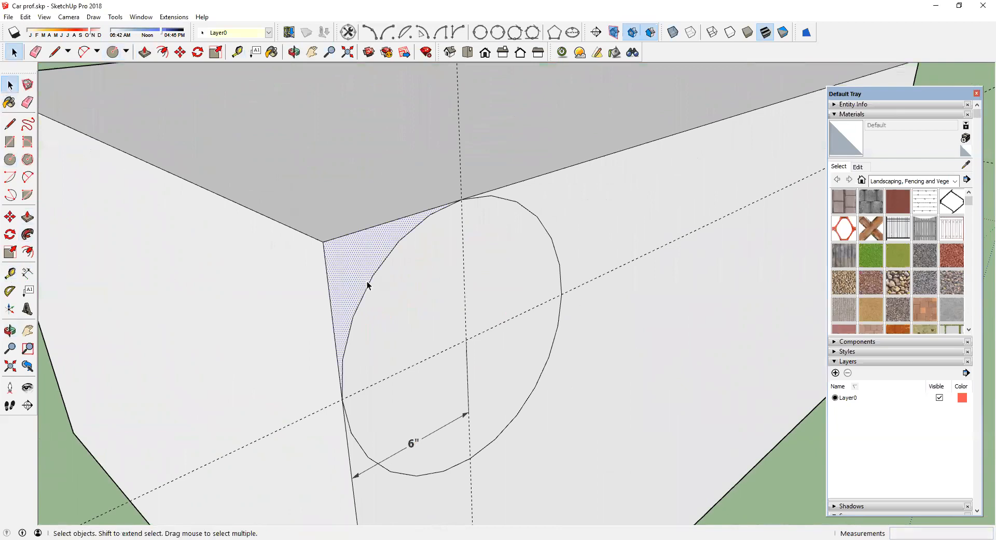
click(396, 245)
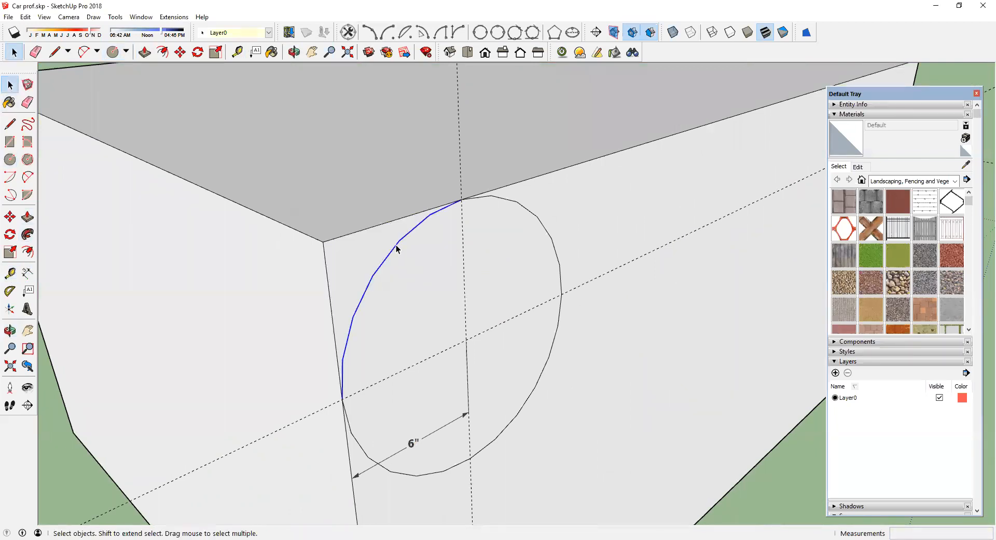
click(522, 208)
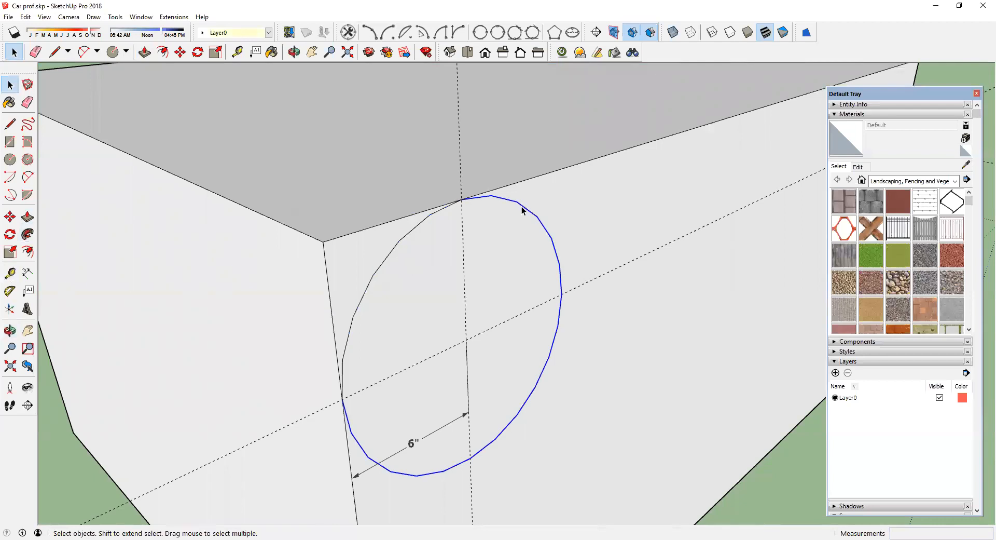
key(Delete)
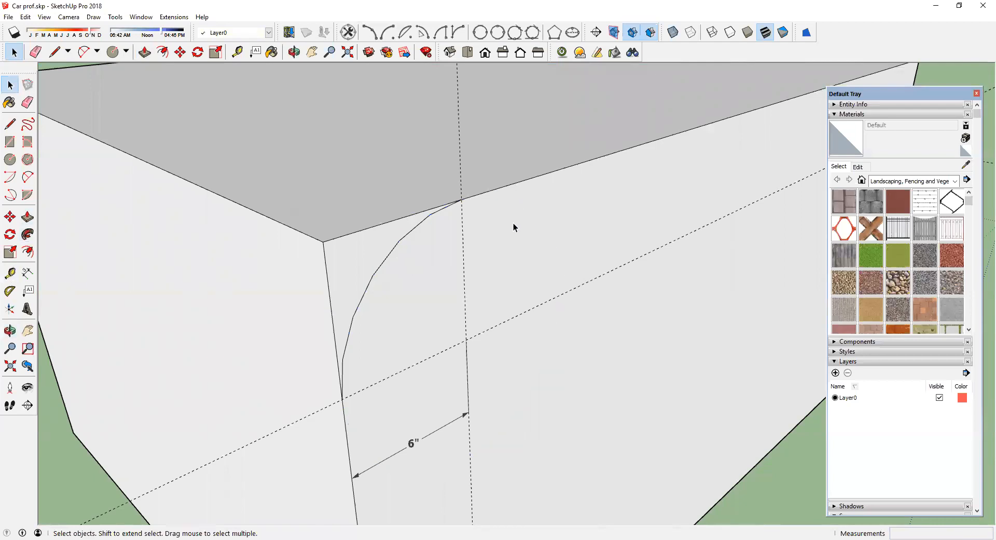
Step: Select the edges around the box's top face as the path
scroll(432, 286, down, 5)
scroll(437, 288, up, 1)
middle_drag(437, 288, 409, 311)
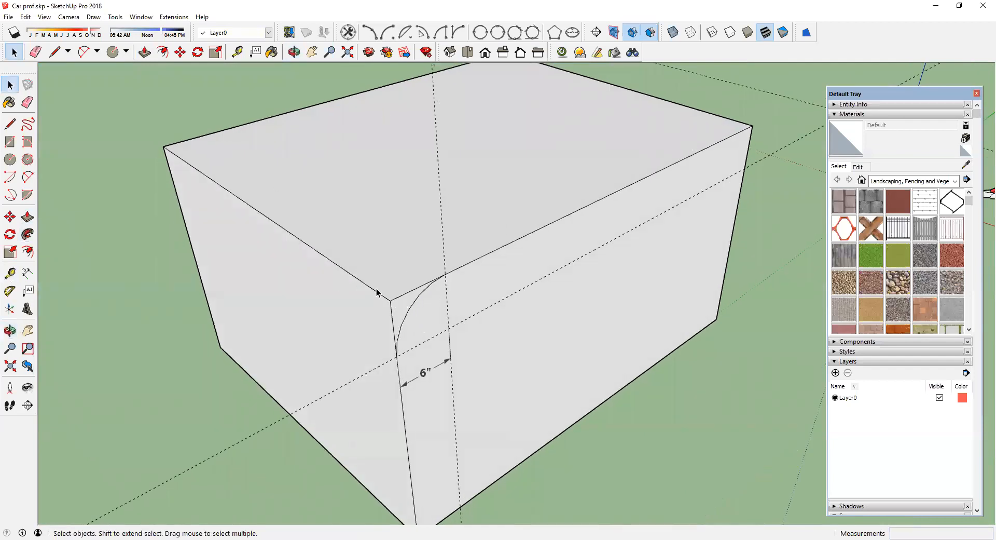
scroll(389, 328, down, 2)
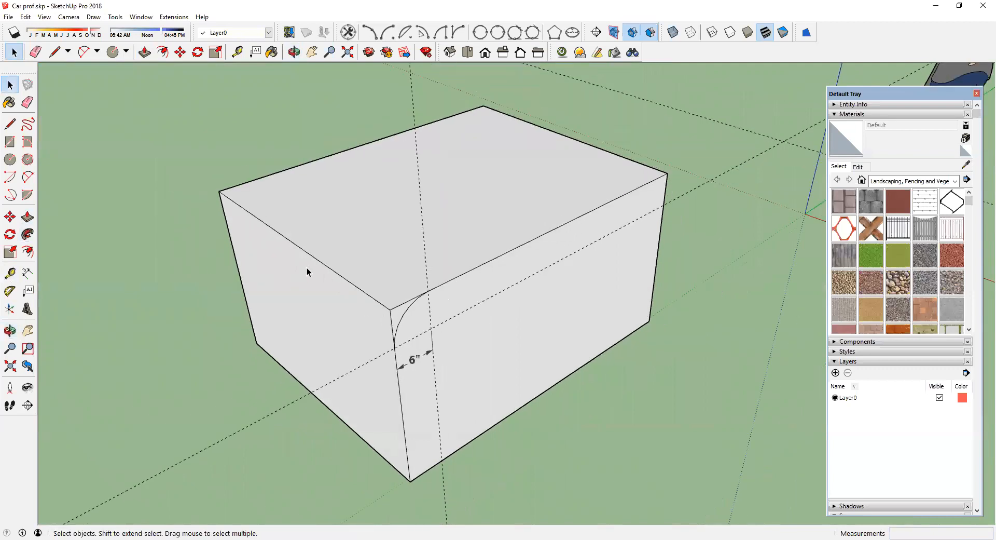
click(305, 251)
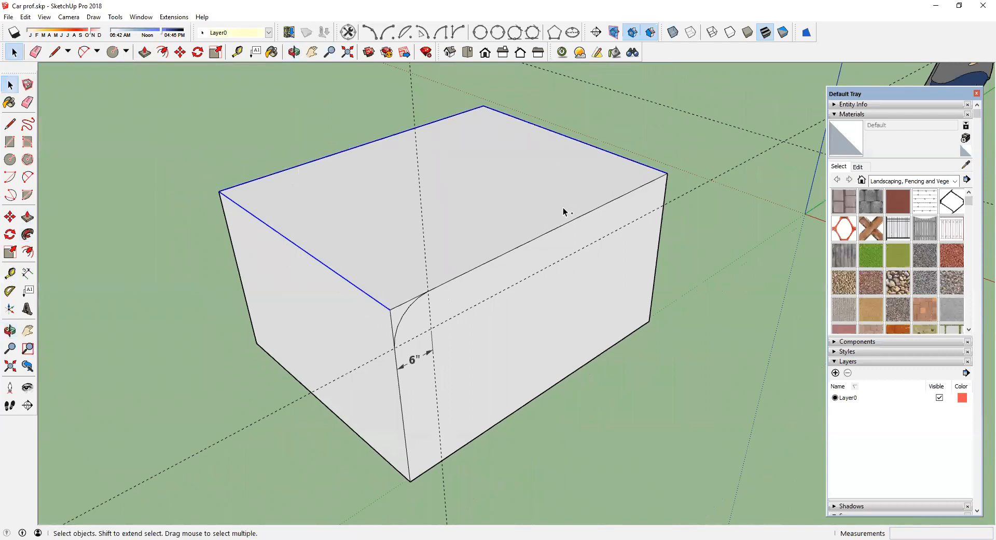
ctrl+click(564, 227)
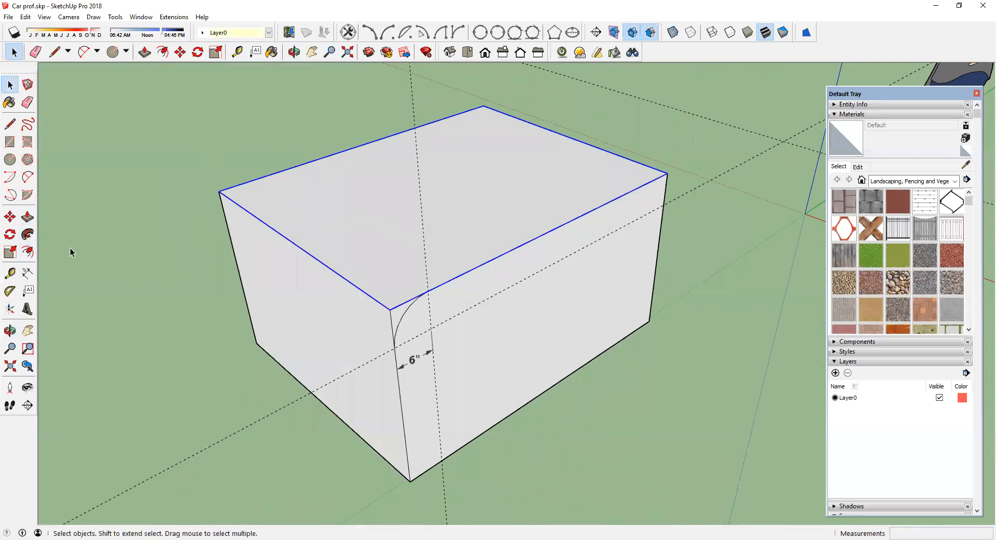
Step: Apply Follow Me with the corner arc profile along the selected top edges to round them
click(27, 235)
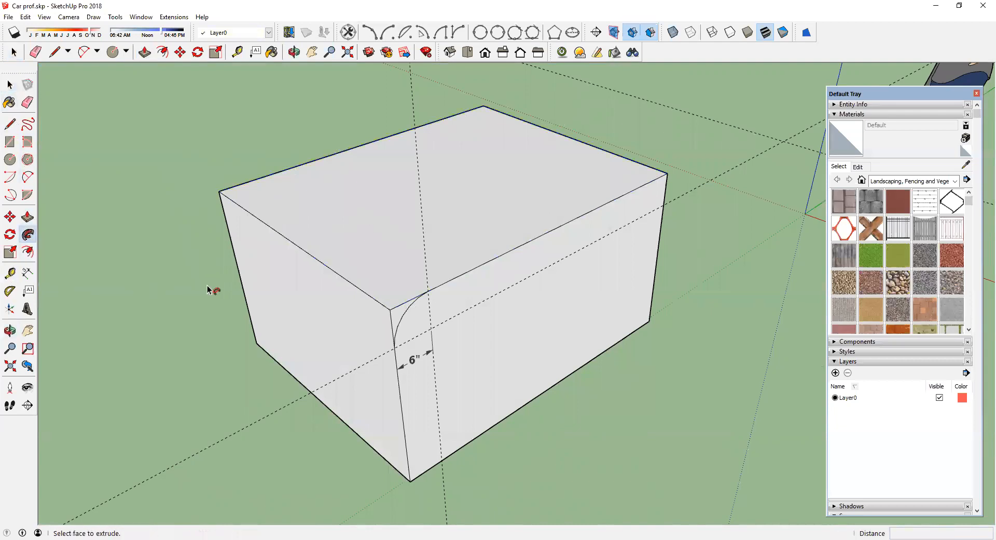
click(398, 318)
Step: Round the remaining top edges of the box by running Follow Me with the corner arc along them
middle_drag(323, 309, 199, 304)
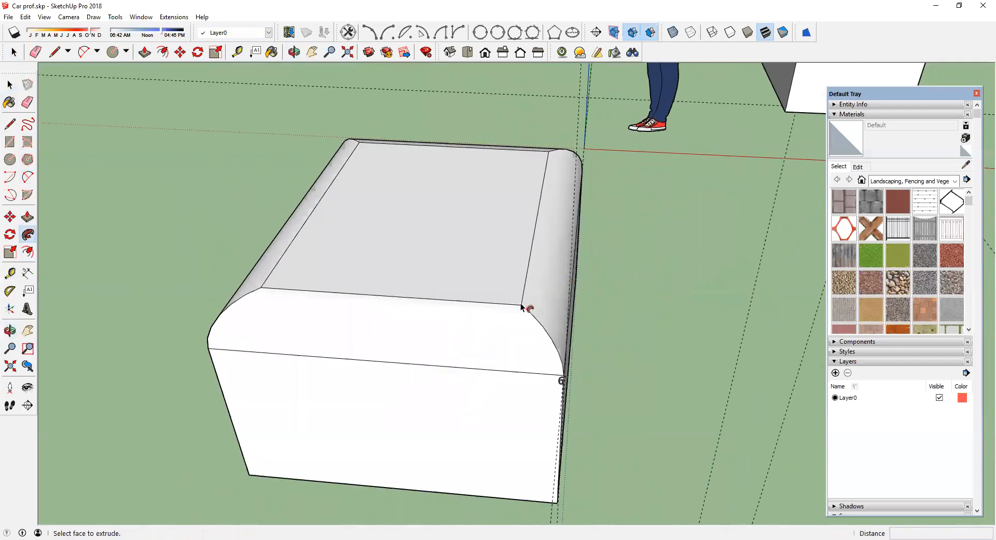
middle_drag(523, 197, 279, 204)
Step: Draw a circle centred on the box's bottom edge and erase its outer half, leaving an arc profile
middle_drag(243, 347, 285, 300)
scroll(276, 285, up, 2)
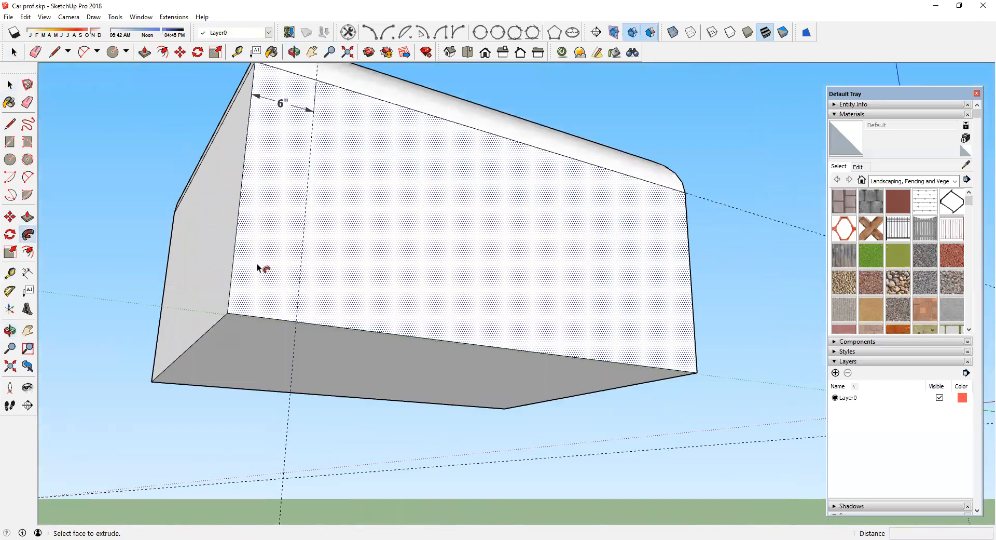
click(10, 159)
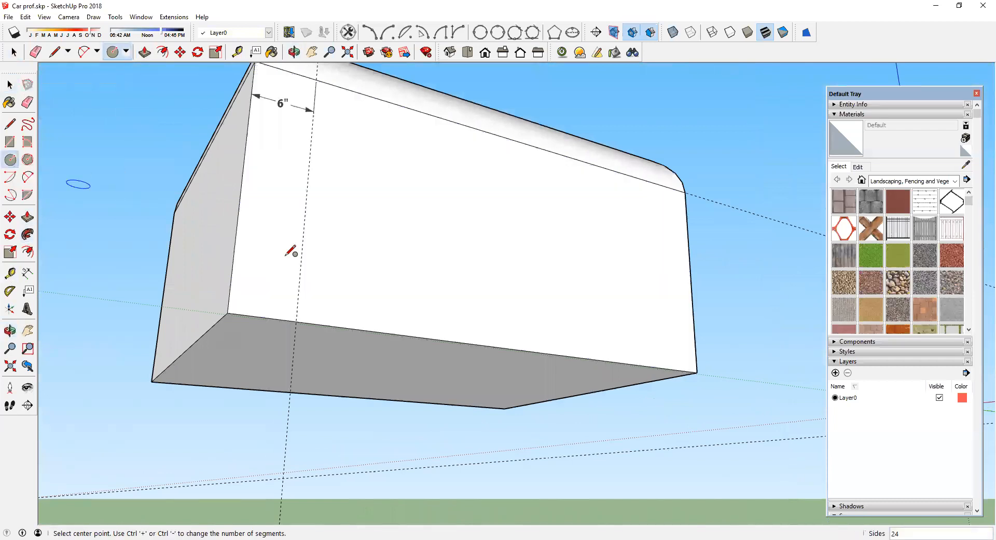
click(232, 260)
click(243, 217)
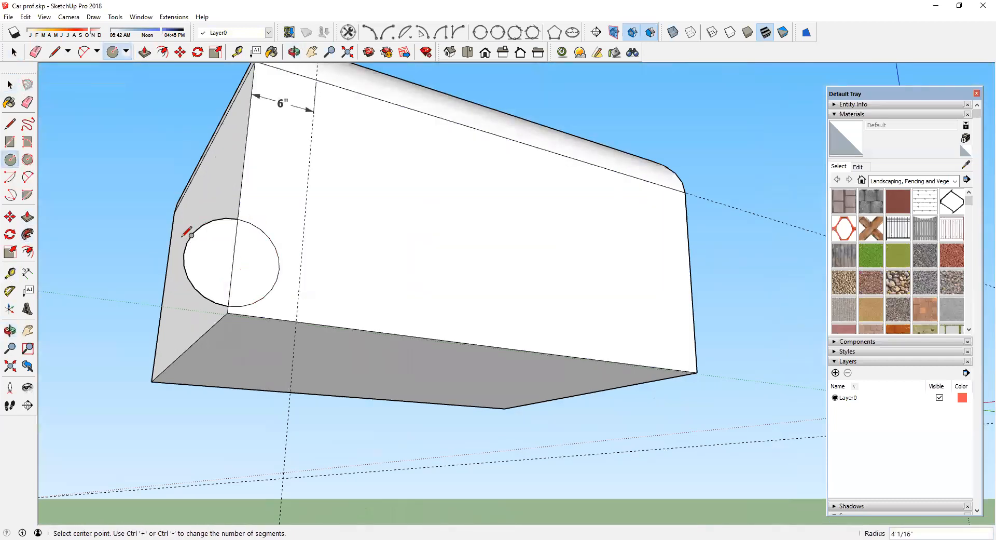
key(e)
click(211, 226)
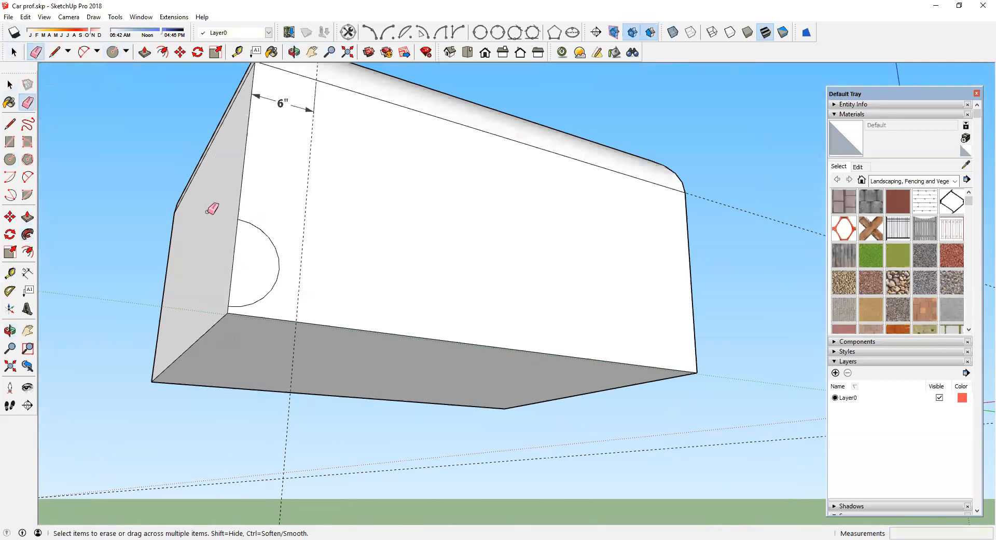
Step: Select the box's bottom face and apply Follow Me with the arc profile along its edges
scroll(231, 285, up, 2)
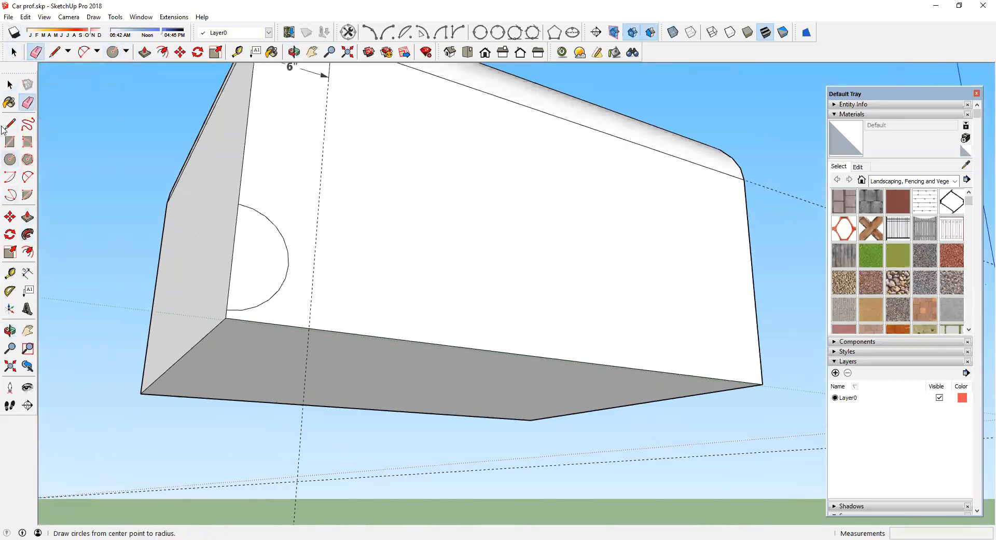
click(9, 85)
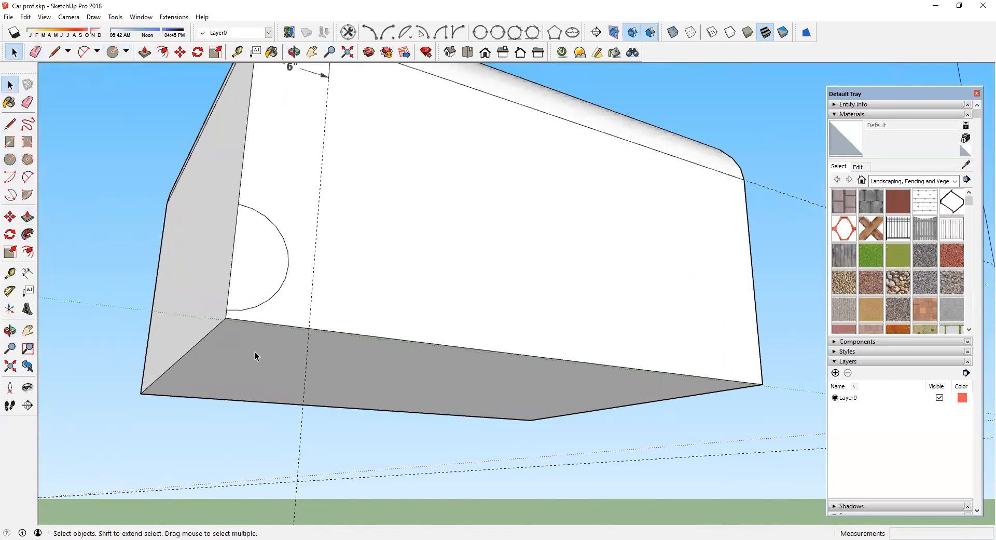
click(254, 356)
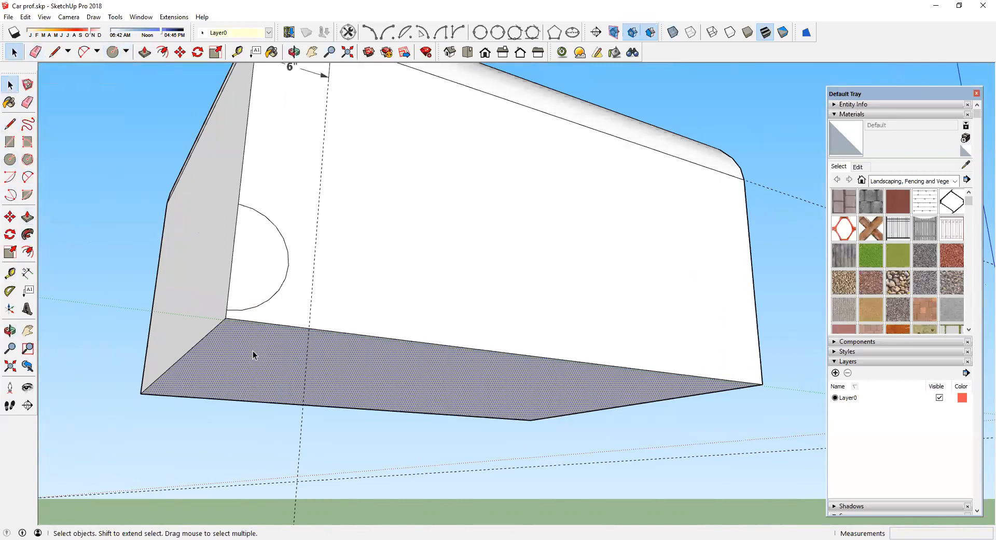
click(27, 235)
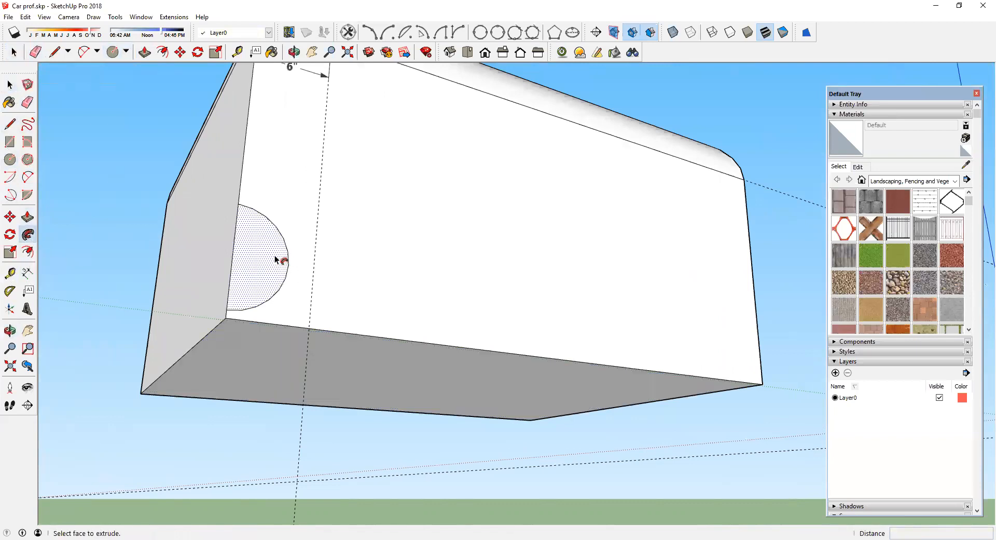
click(280, 260)
middle_drag(311, 274, 508, 317)
middle_drag(586, 301, 565, 403)
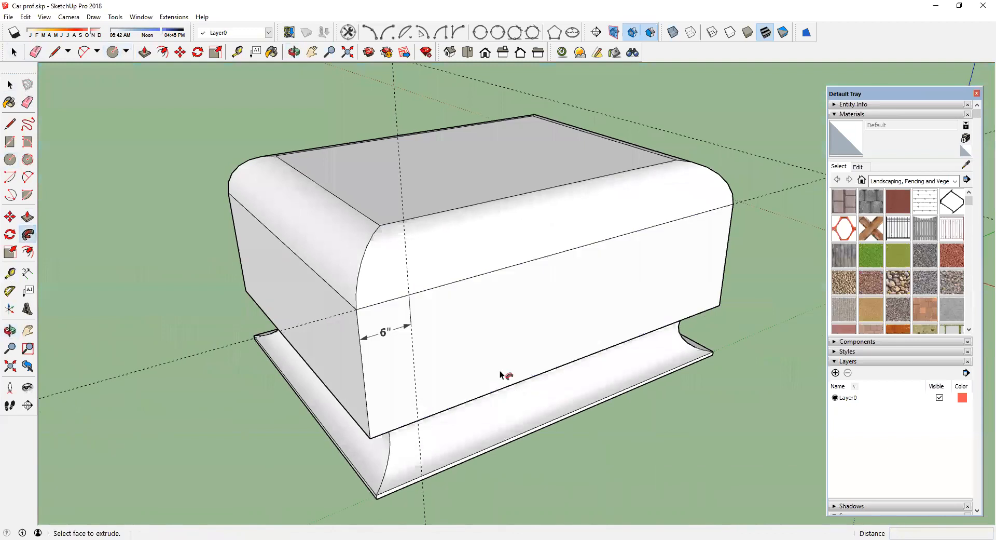
Step: Inspect the car body and its wheel arches from several angles
click(27, 331)
drag(384, 266, 551, 244)
drag(490, 229, 238, 223)
drag(542, 250, 439, 247)
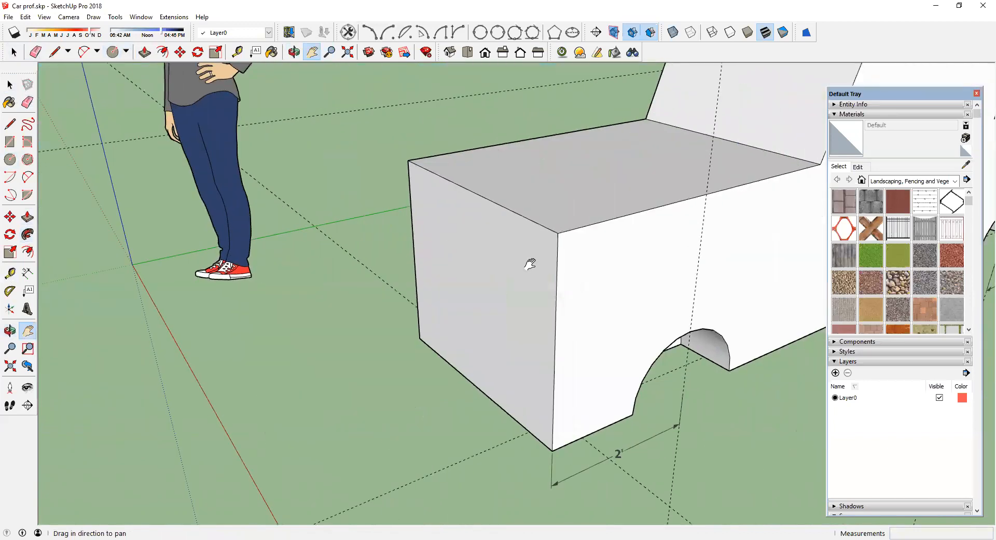
drag(600, 401, 336, 385)
scroll(335, 382, down, 3)
click(9, 331)
drag(327, 324, 356, 138)
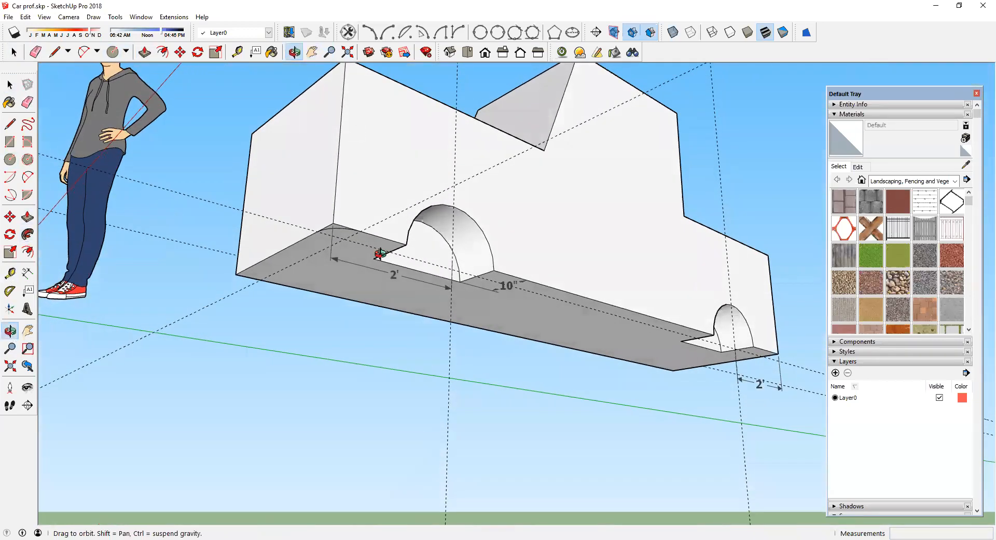
scroll(413, 241, down, 3)
drag(415, 261, 412, 171)
scroll(409, 171, up, 2)
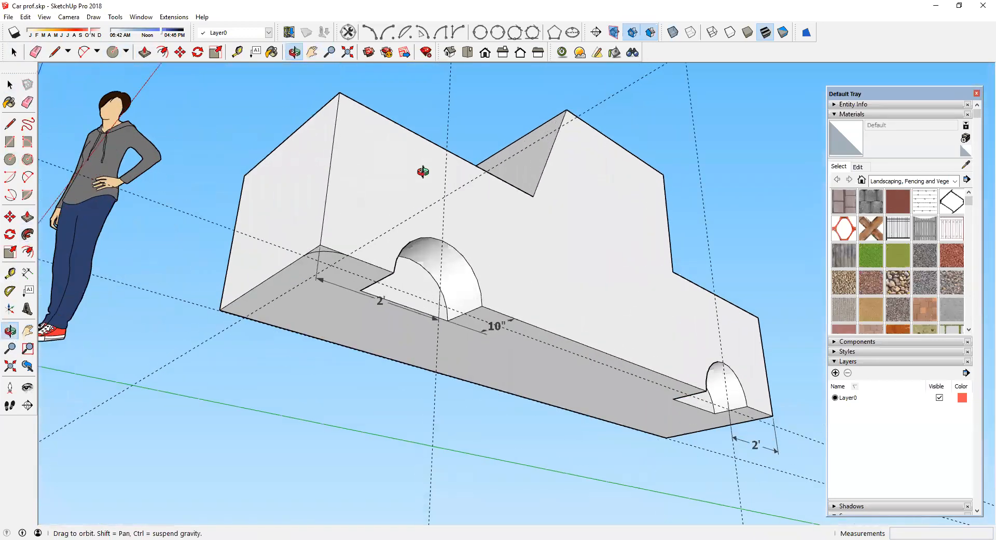
drag(403, 206, 407, 173)
key(h)
drag(437, 224, 383, 276)
scroll(383, 276, up, 2)
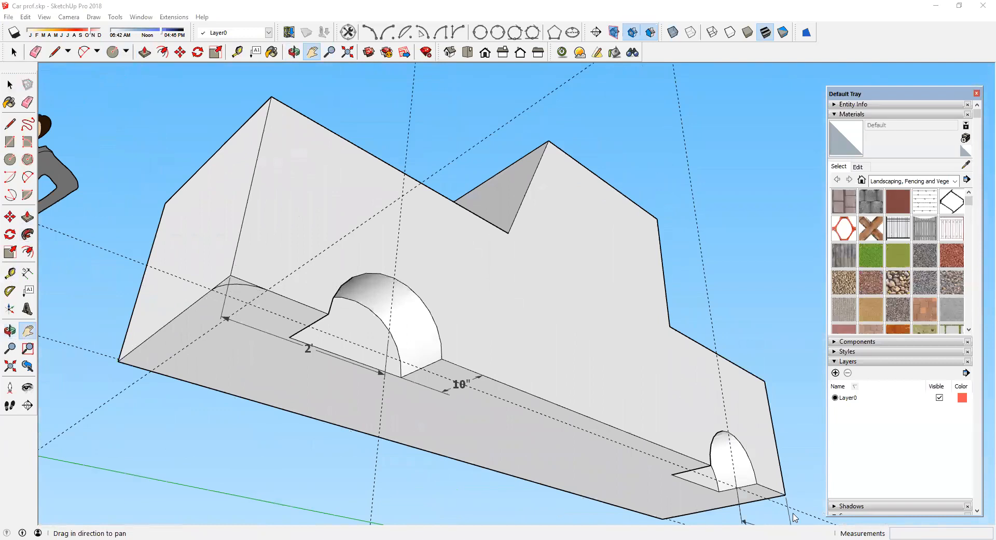
Step: Save the model
key(ctrl+s)
key(Escape)
middle_drag(415, 356, 379, 272)
scroll(216, 100, up, 2)
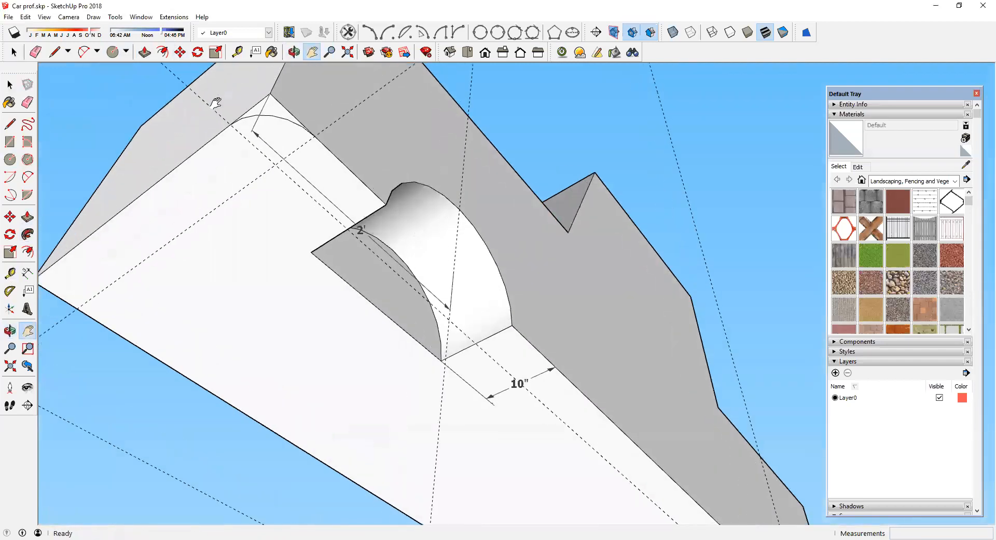
Step: Dimension the arc profile at the lower front corner of the car body's side
click(27, 272)
click(235, 132)
click(296, 187)
click(280, 202)
middle_drag(292, 209, 258, 242)
scroll(232, 162, down, 6)
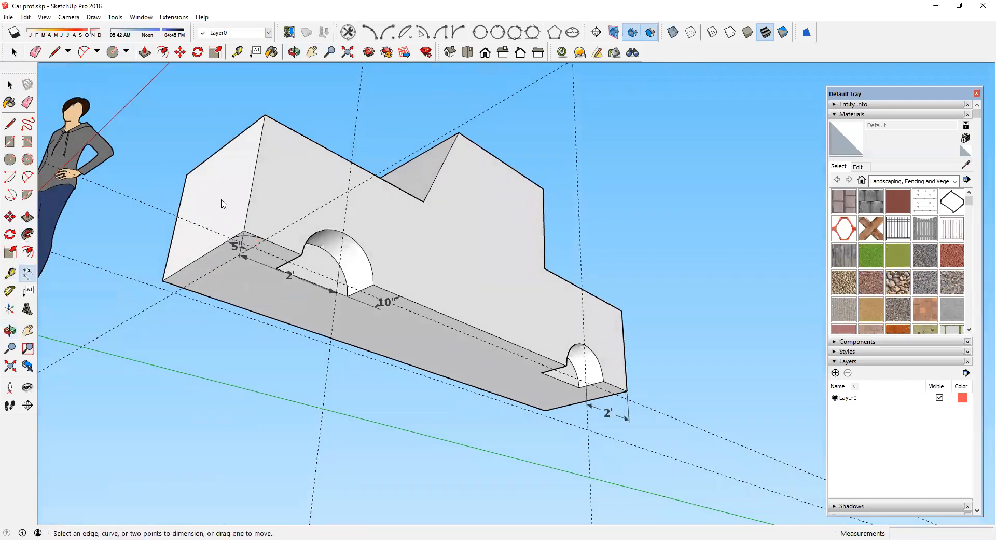
Step: Select the edges along the car body's top outline as the Follow Me path
click(8, 85)
click(252, 186)
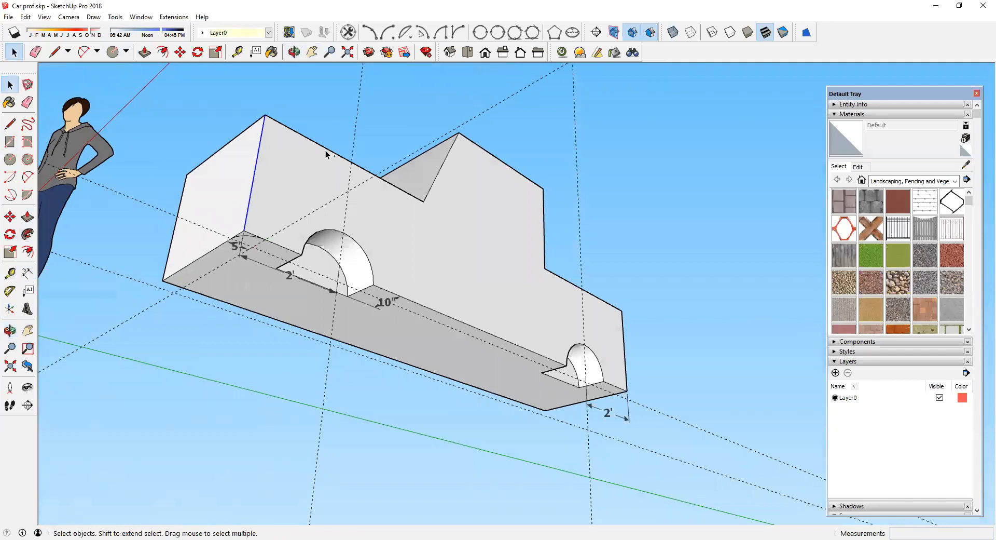
ctrl+click(434, 183)
ctrl+click(548, 243)
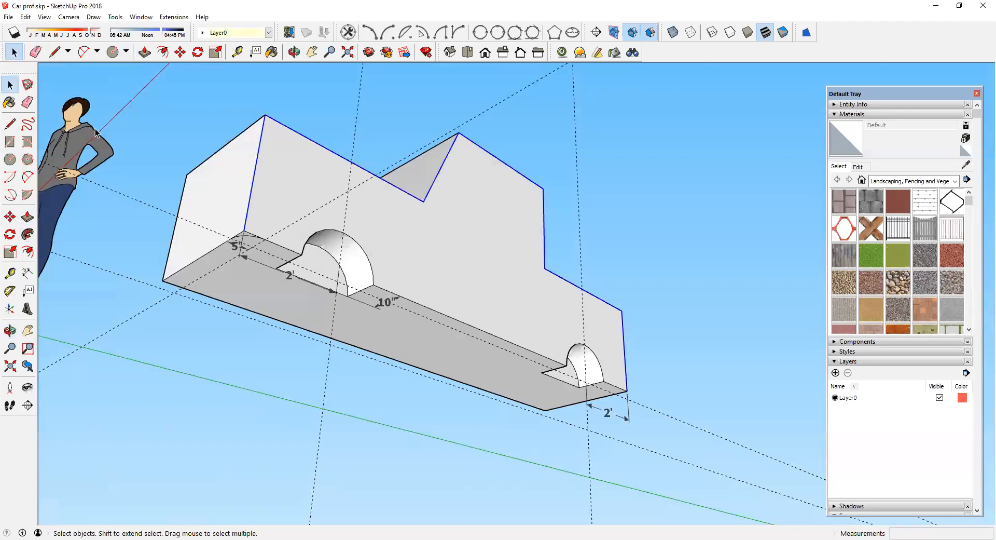
scroll(327, 258, up, 5)
click(27, 234)
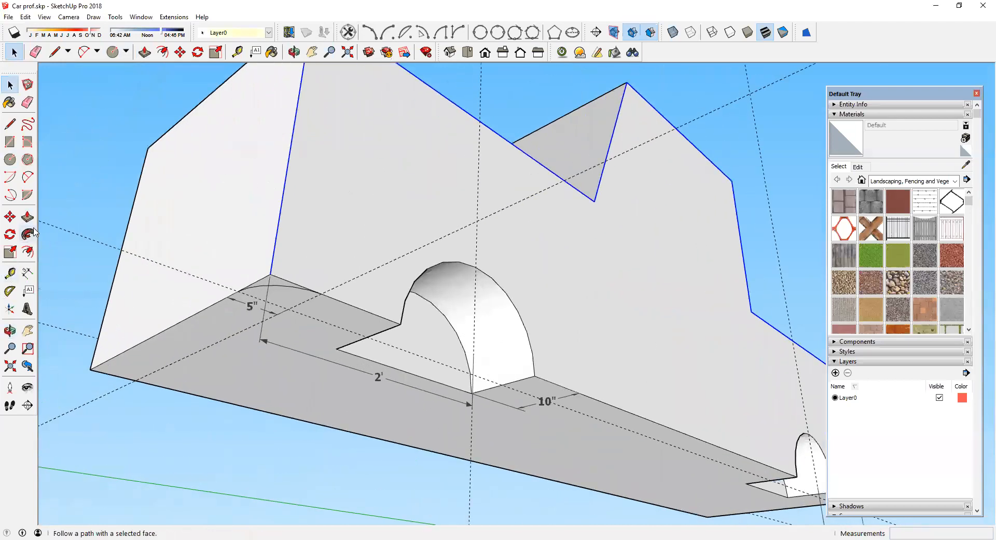
Step: Apply Follow Me with the corner arc profile along the selected outline to round the car body's edges
click(29, 233)
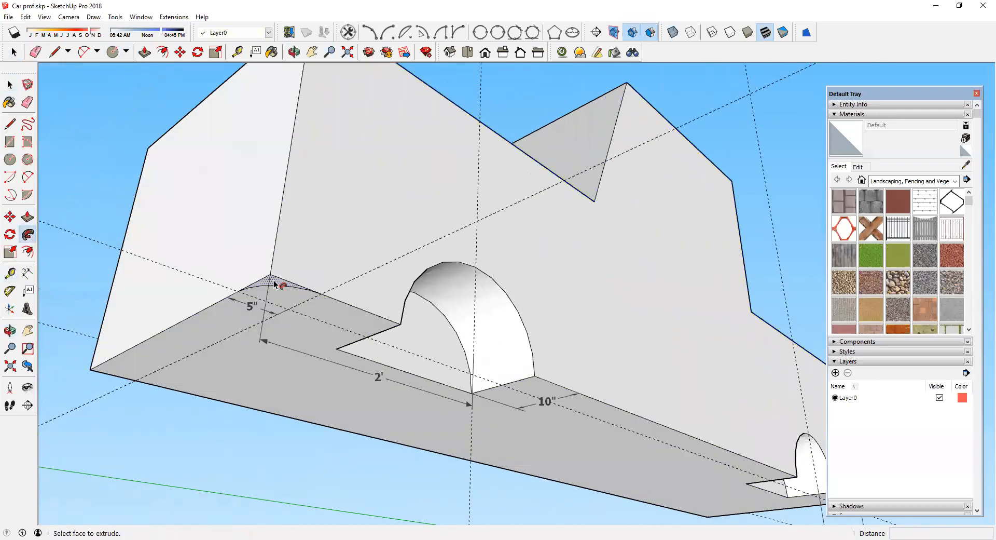
click(274, 282)
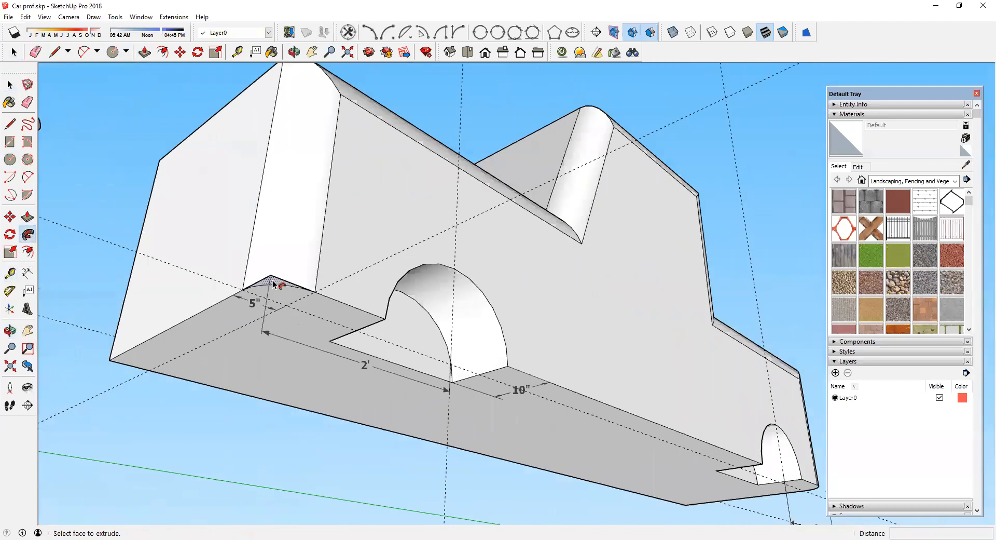
scroll(274, 283, down, 4)
middle_drag(305, 231, 298, 343)
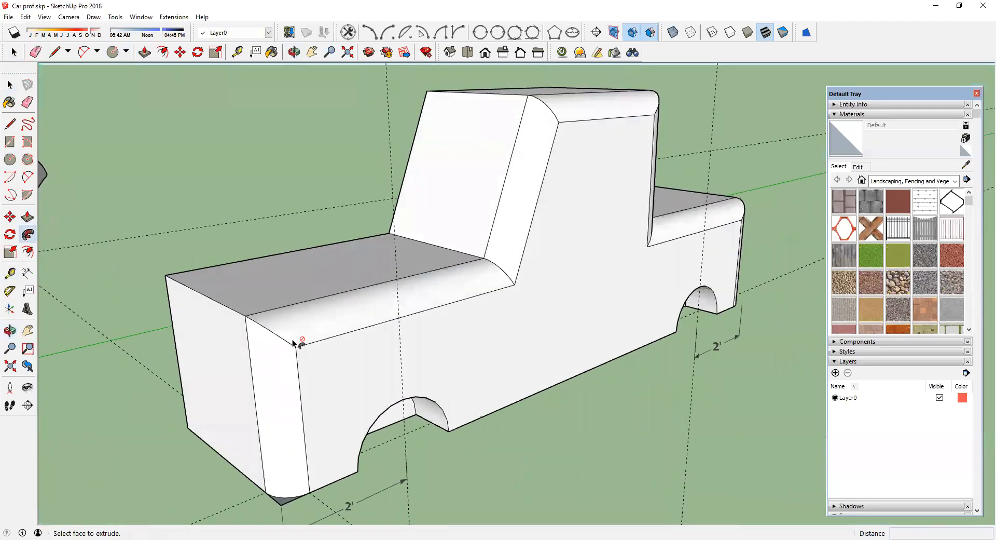
Step: Erase the leftover profile face at the car body's bottom front corner
middle_drag(562, 156, 467, 250)
scroll(468, 250, down, 3)
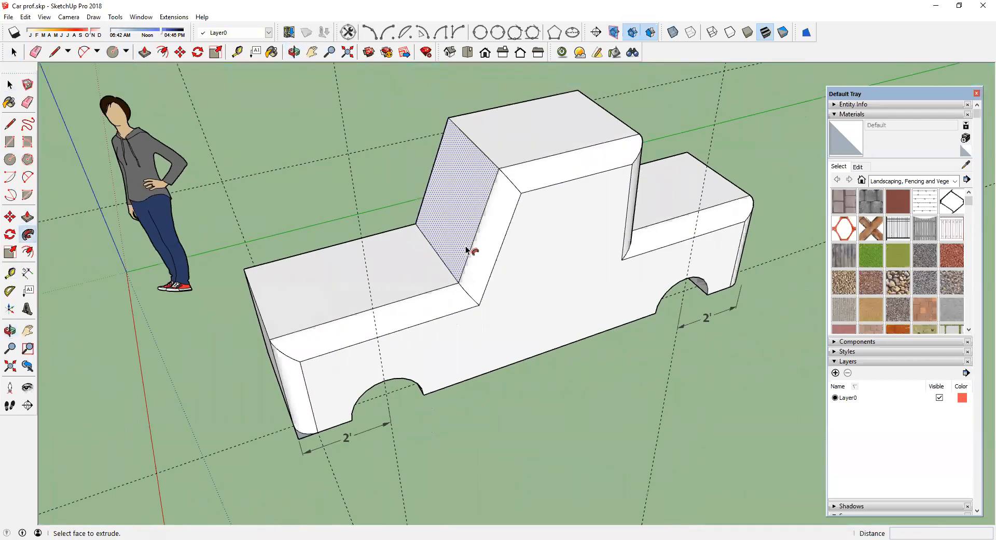
scroll(287, 447, up, 6)
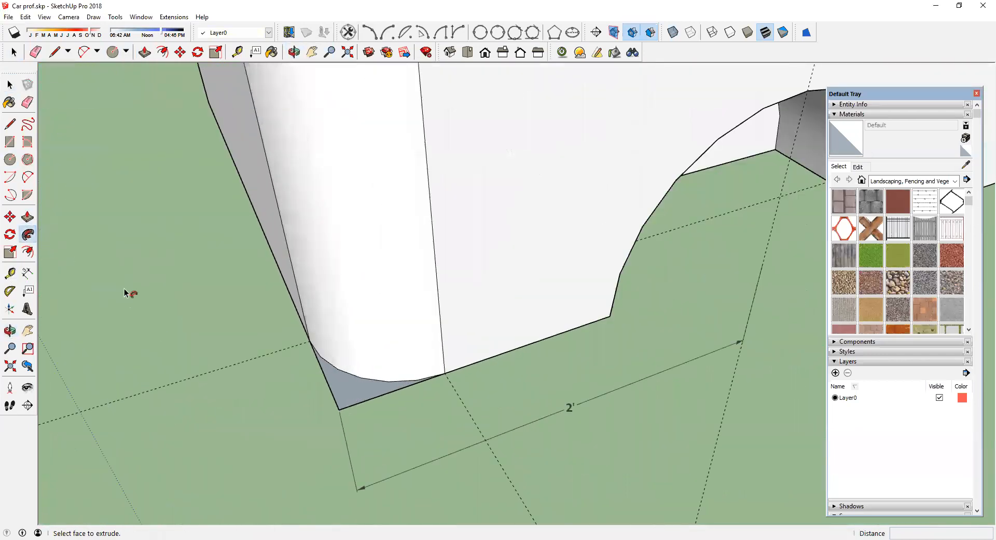
click(28, 102)
click(371, 398)
click(332, 389)
scroll(417, 414, down, 5)
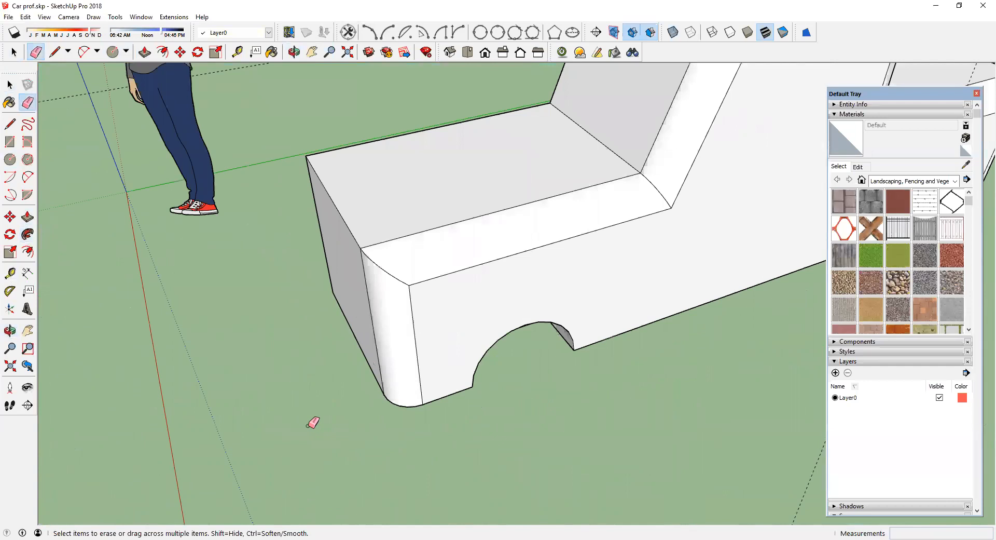
Step: Erase the leftover dimensions on the car body's underside
scroll(312, 420, down, 3)
scroll(312, 425, down, 3)
mouse_move(503, 396)
middle_down()
mouse_move(532, 347)
mouse_move(553, 346)
middle_up()
scroll(431, 436, up, 3)
mouse_move(352, 480)
middle_down()
mouse_move(647, 383)
mouse_move(749, 398)
mouse_move(454, 328)
middle_up()
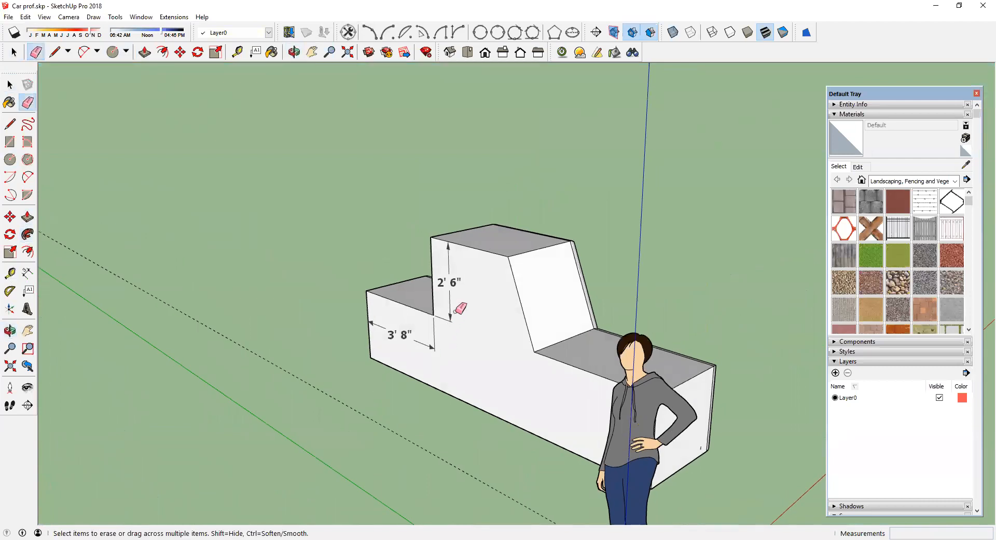
middle_drag(385, 403, 129, 405)
middle_drag(429, 478, 405, 448)
scroll(418, 445, up, 4)
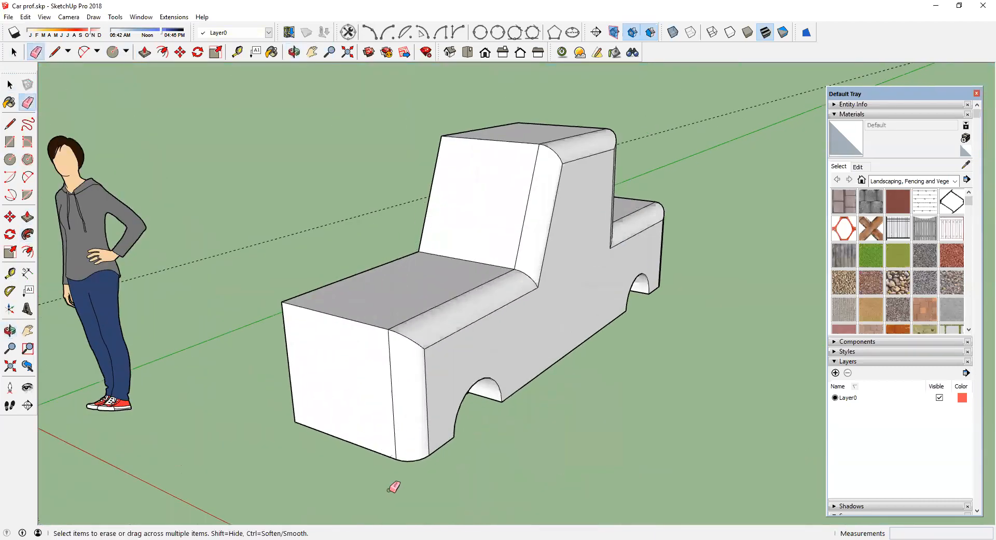
middle_drag(396, 487, 368, 236)
scroll(368, 236, up, 4)
click(340, 222)
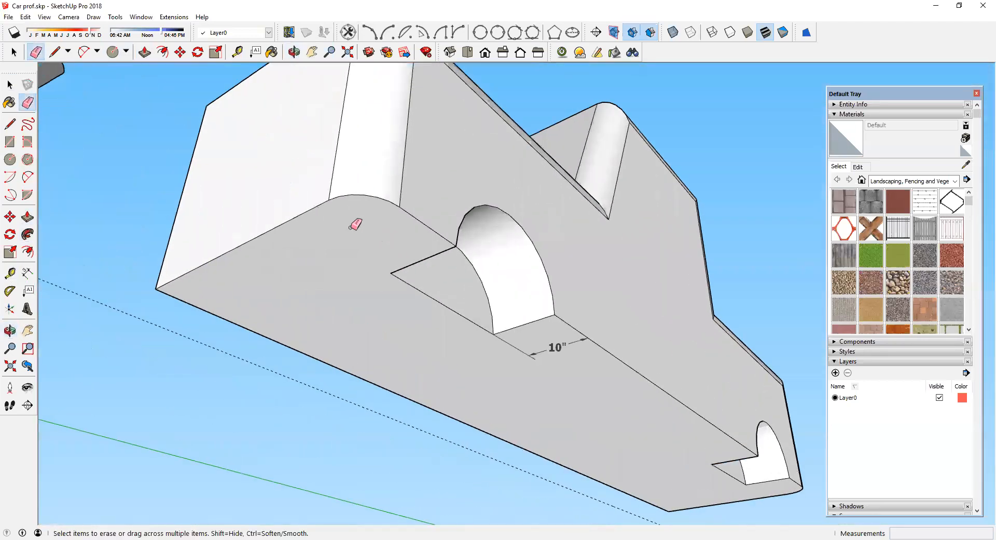
click(535, 351)
Step: Select the whole car body and make it a group
scroll(518, 352, down, 5)
mouse_move(511, 345)
middle_down()
mouse_move(472, 507)
mouse_move(507, 382)
mouse_move(552, 441)
mouse_move(411, 231)
middle_up()
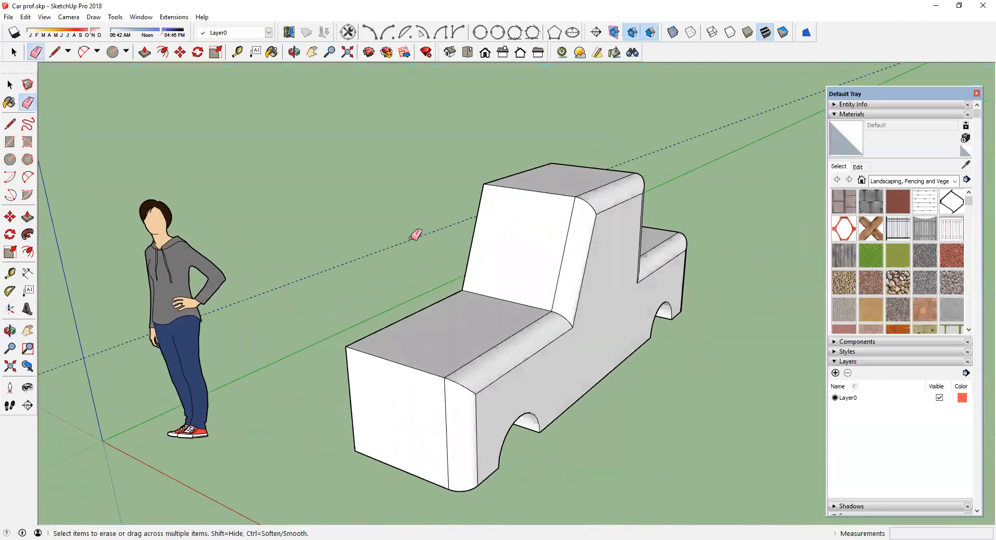
scroll(408, 240, down, 3)
middle_drag(413, 272, 418, 269)
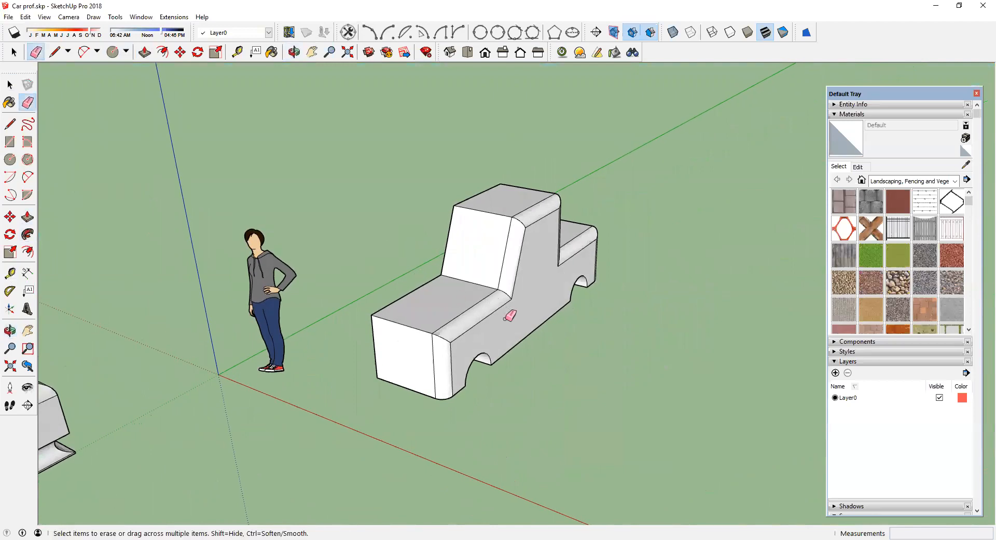
middle_drag(380, 334, 454, 348)
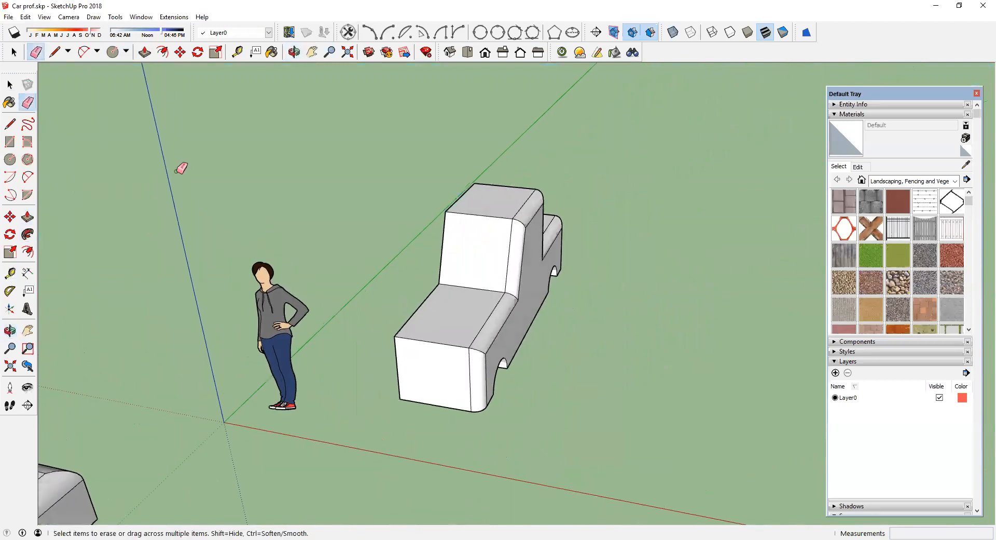
click(10, 85)
mouse_move(370, 137)
mouse_down()
mouse_move(602, 459)
mouse_move(623, 460)
mouse_up()
scroll(481, 317, up, 3)
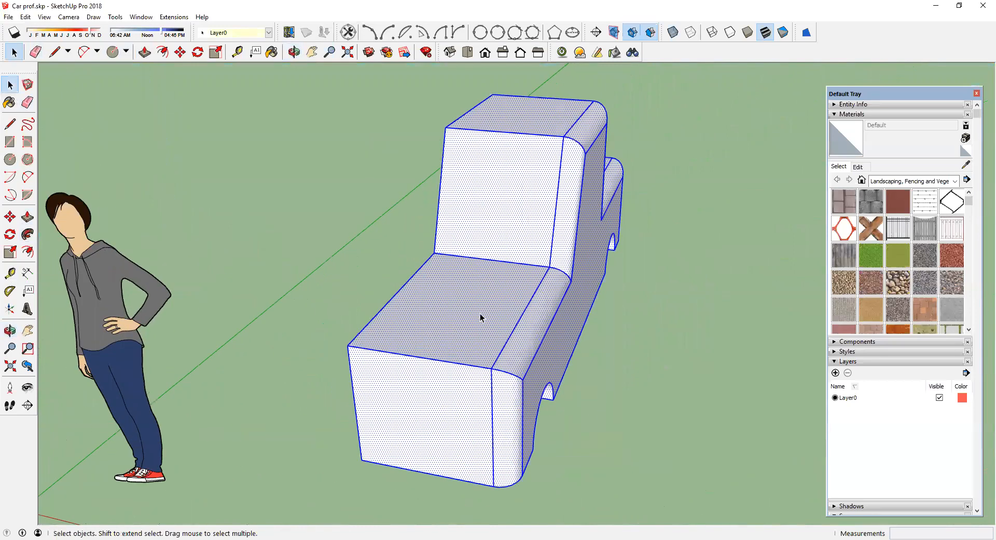
right_click(512, 231)
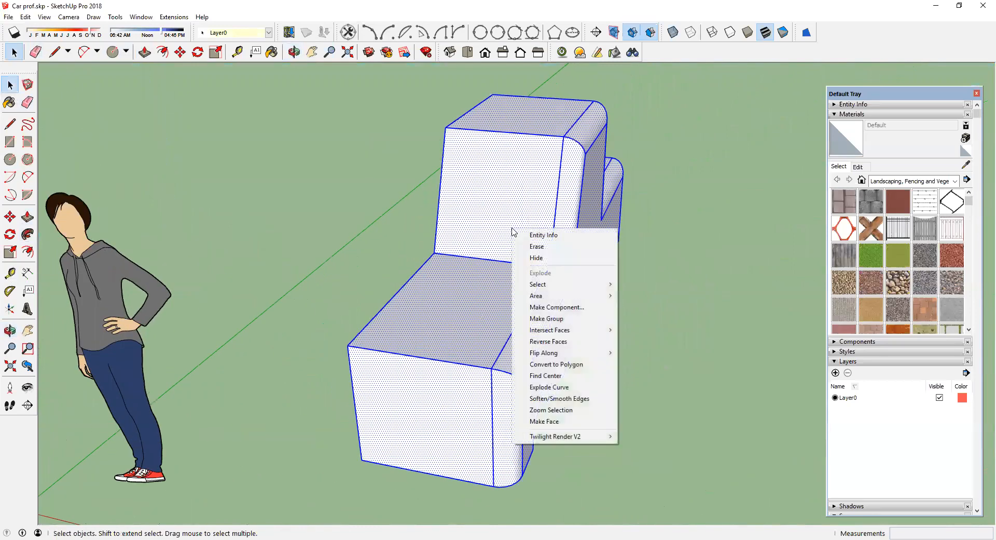
click(547, 319)
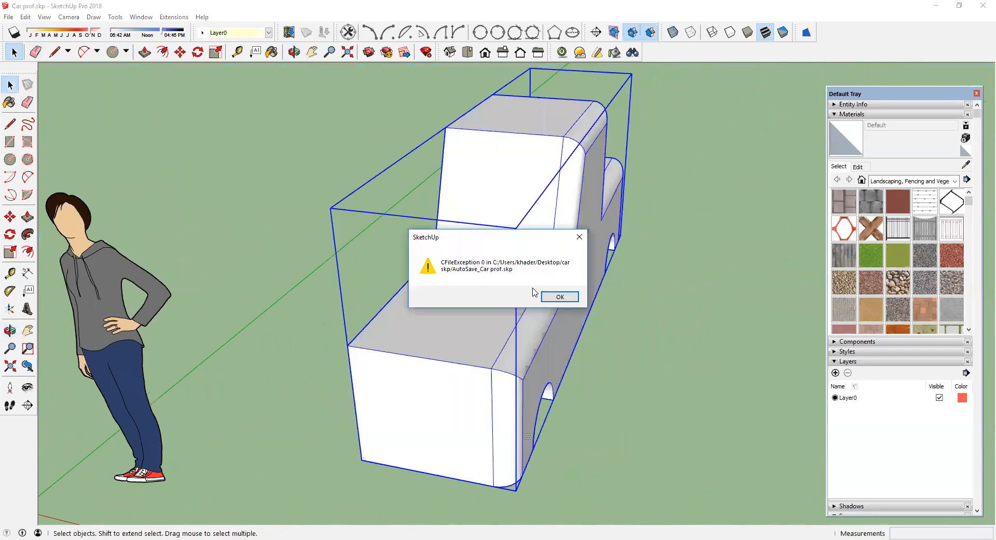
click(561, 297)
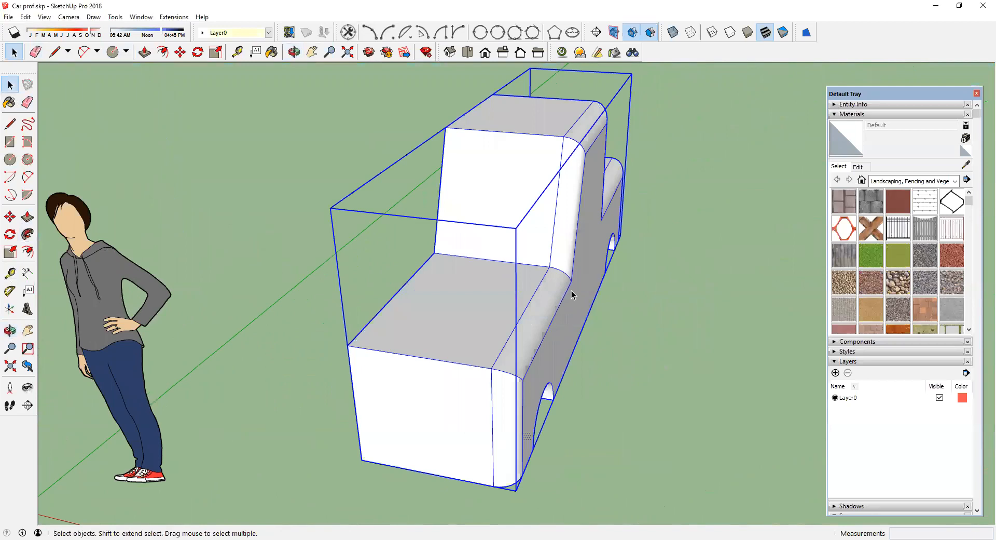
Step: Explode the car body group
click(833, 106)
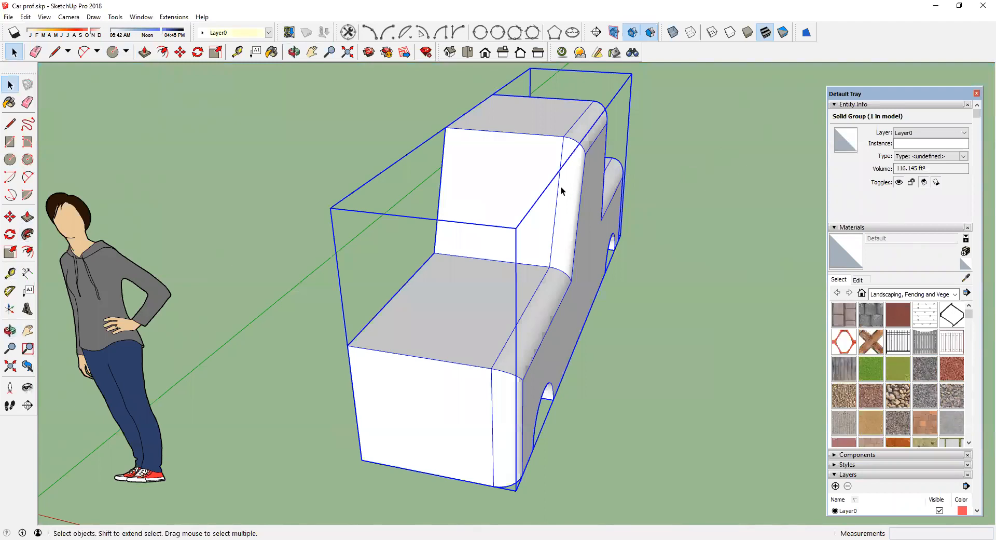
right_click(529, 202)
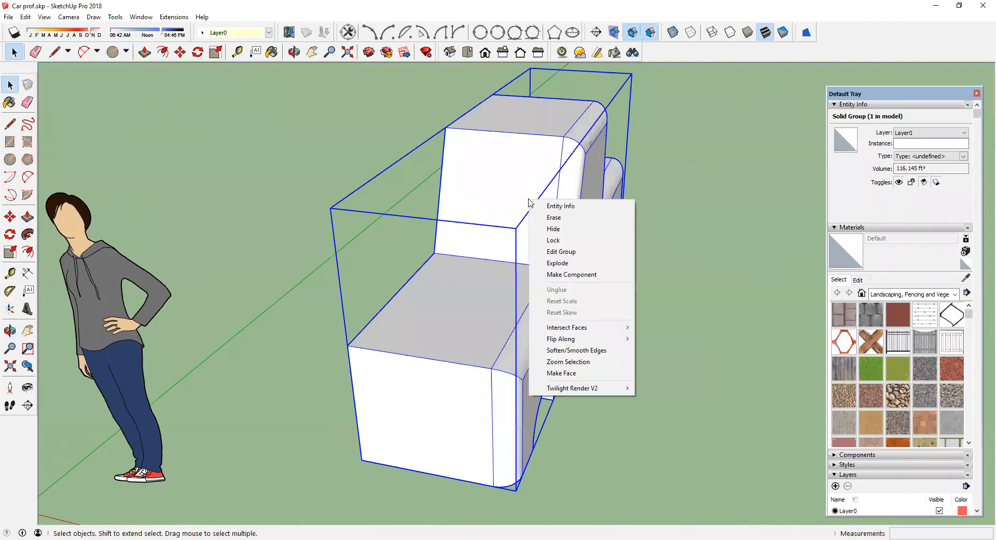
click(554, 263)
click(655, 269)
scroll(477, 173, down, 3)
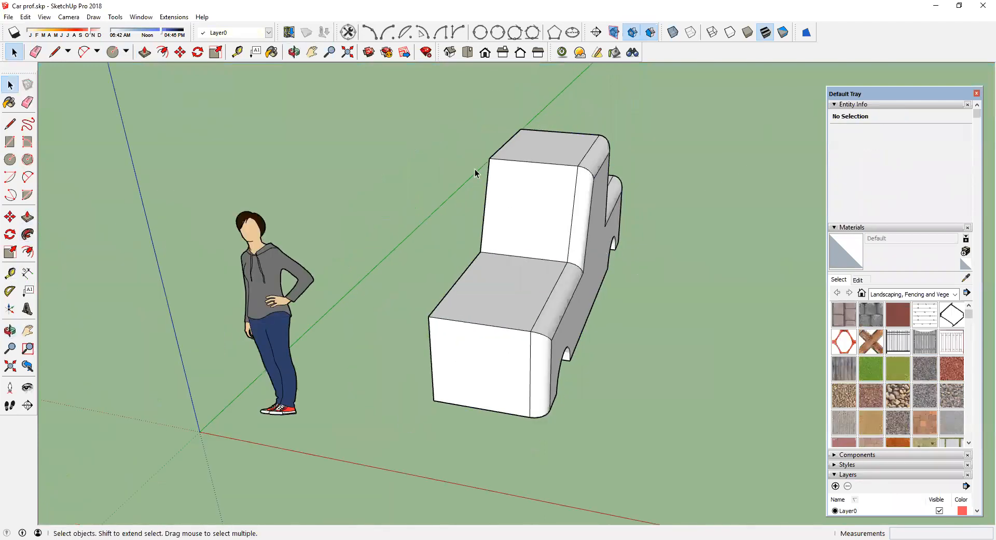
Step: Select the whole car body and make it a component named halfcar
drag(408, 94, 705, 457)
right_click(537, 213)
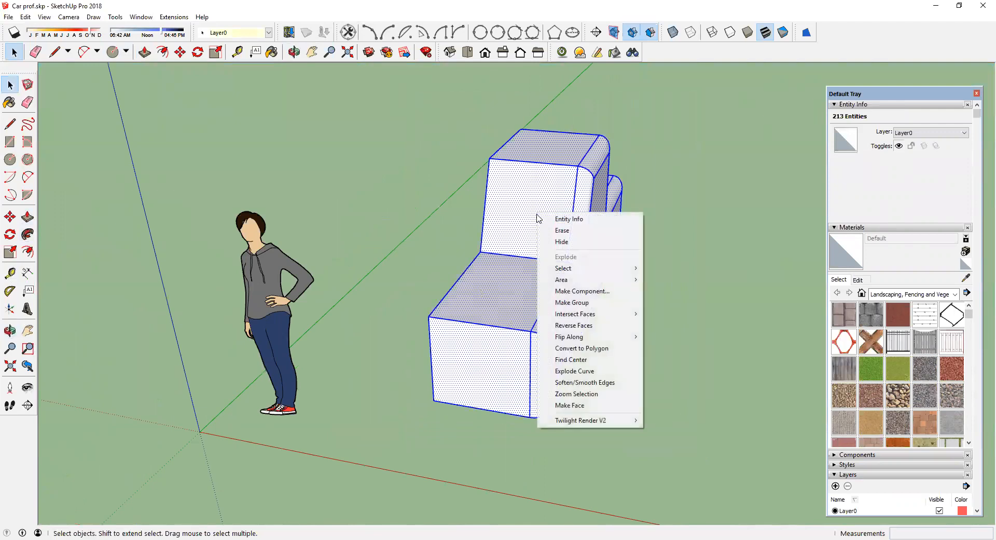
click(565, 291)
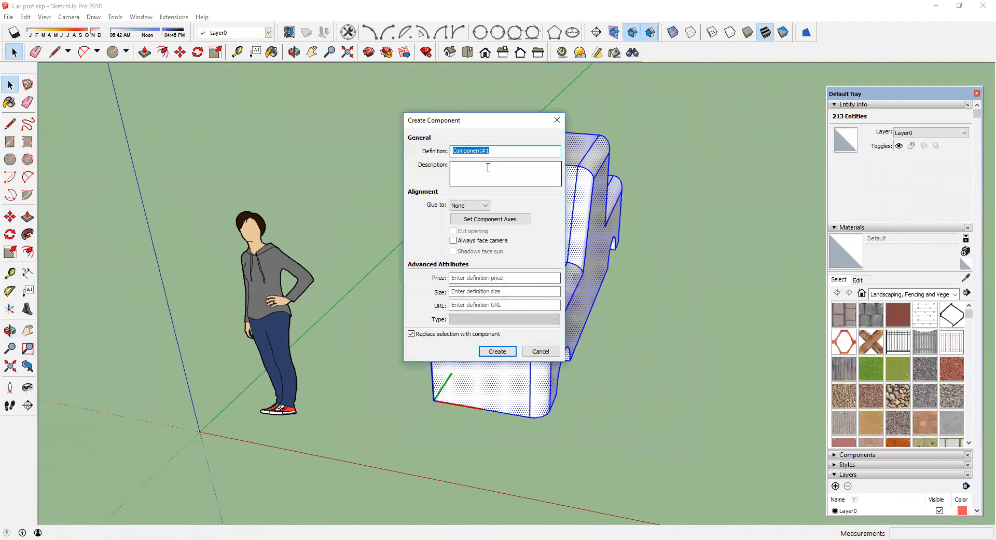
text(halfcar)
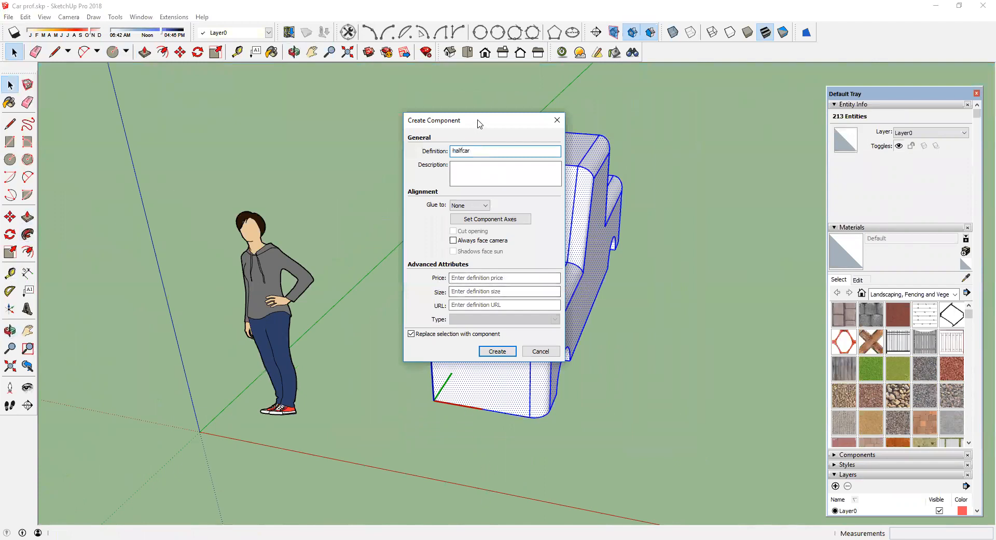
drag(478, 123, 351, 112)
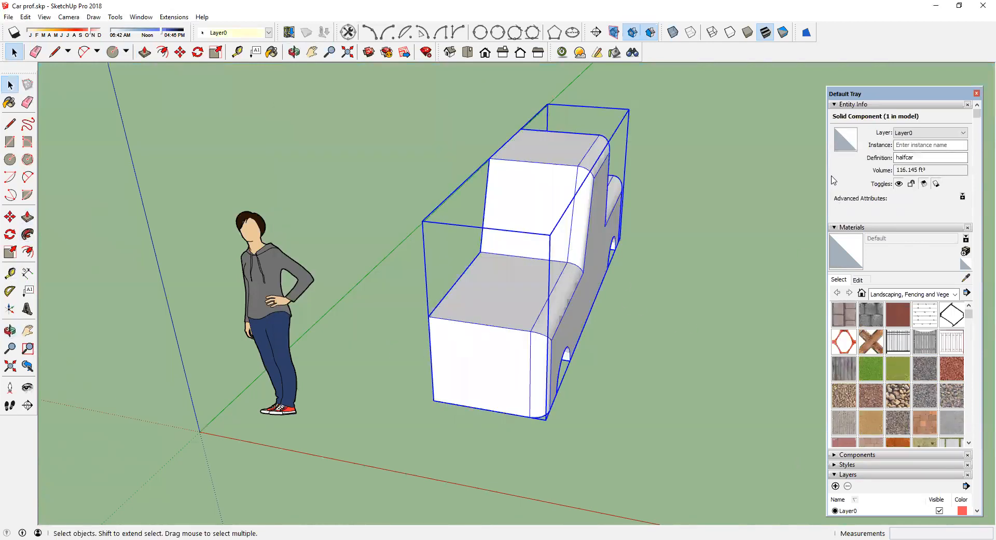
Step: Insert another instance of the halfcar component beside the original car half
click(835, 104)
click(837, 114)
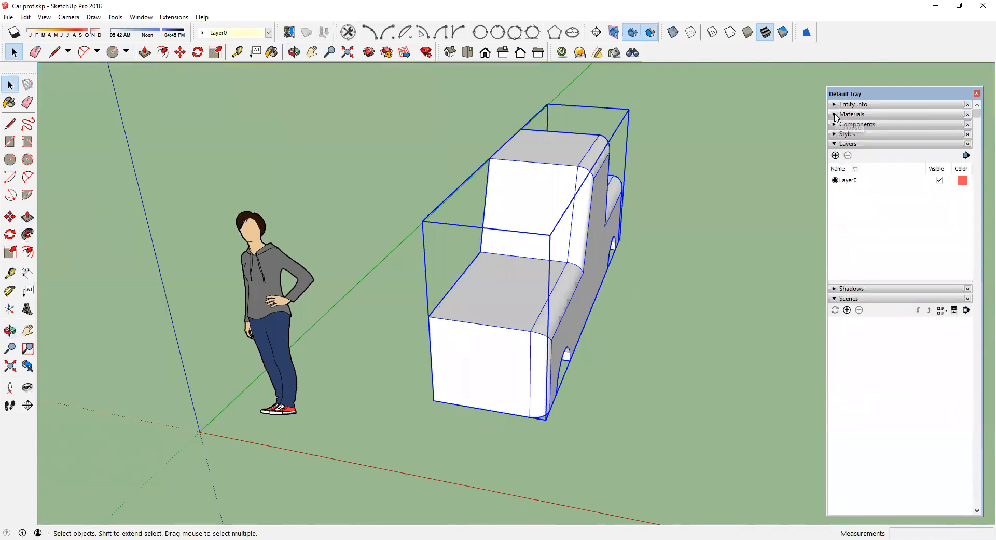
click(835, 124)
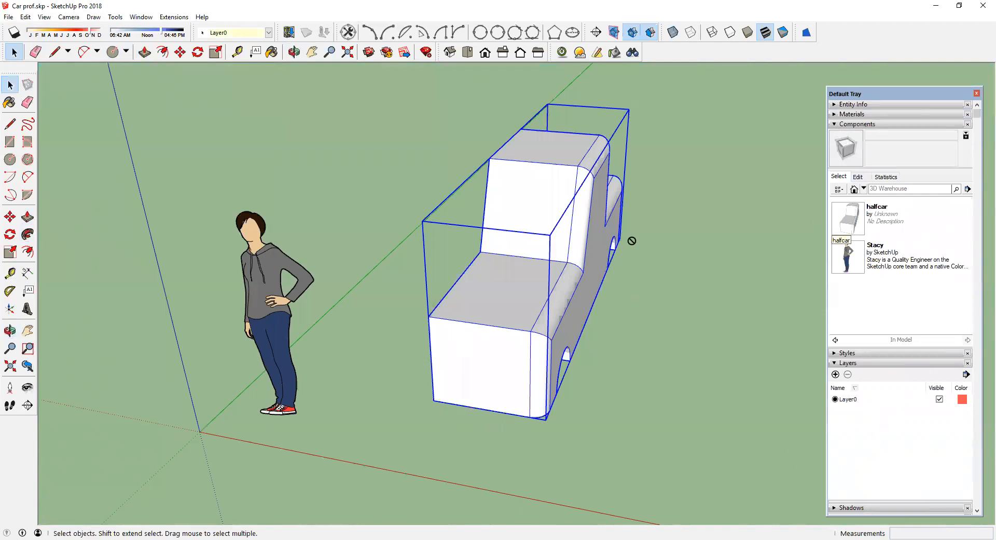
drag(632, 241, 475, 247)
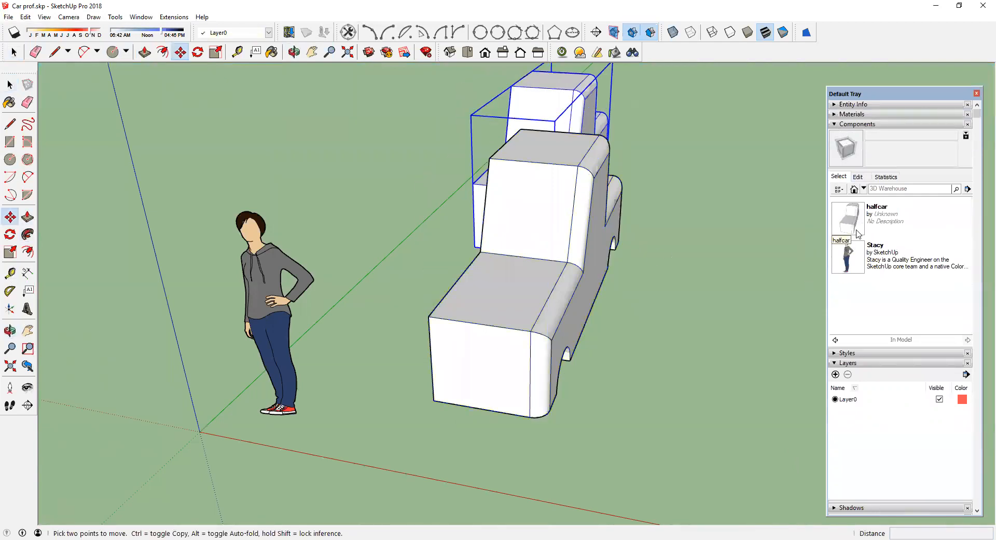
drag(857, 234, 381, 248)
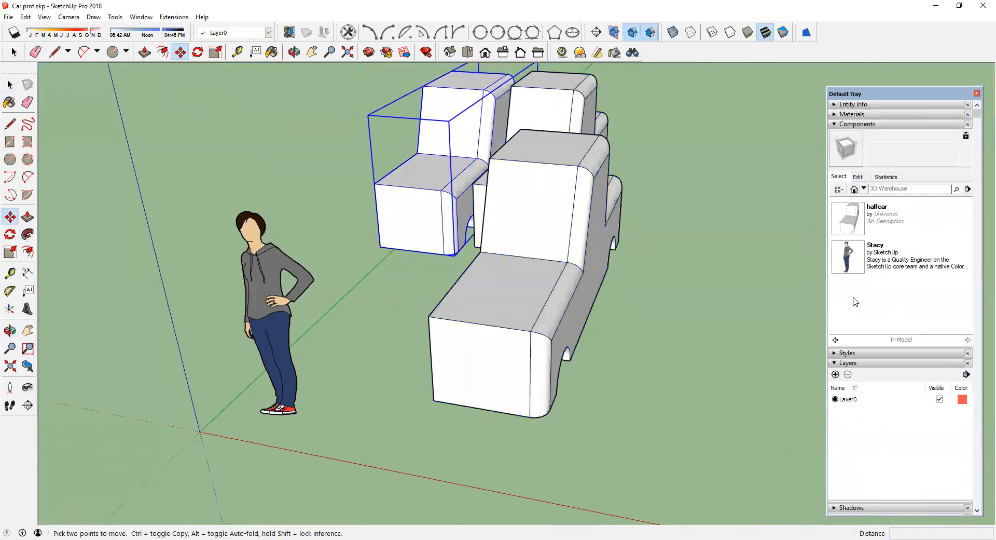
scroll(856, 301, down, 3)
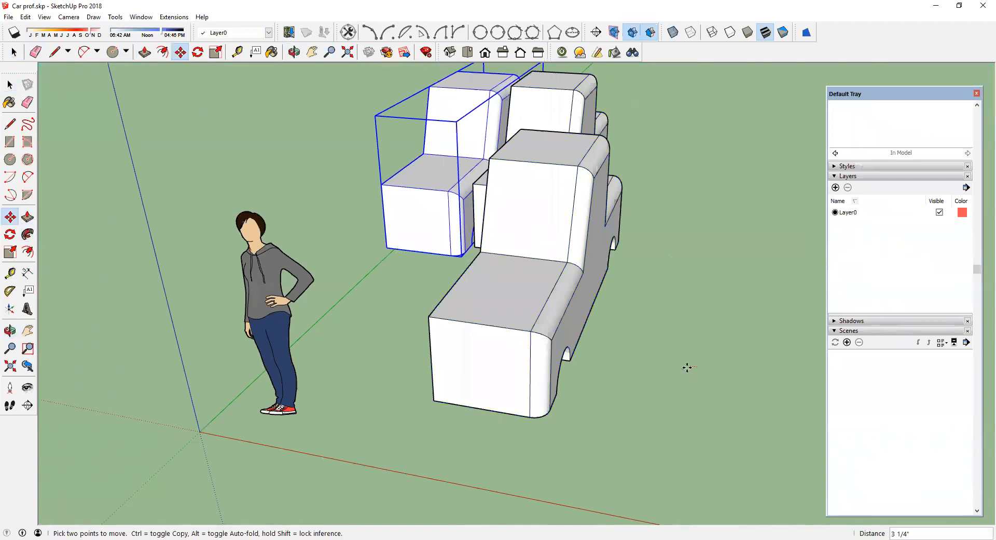
click(685, 367)
click(607, 375)
middle_drag(639, 387, 350, 148)
Step: Delete the extra halfcar copy at the back
click(10, 85)
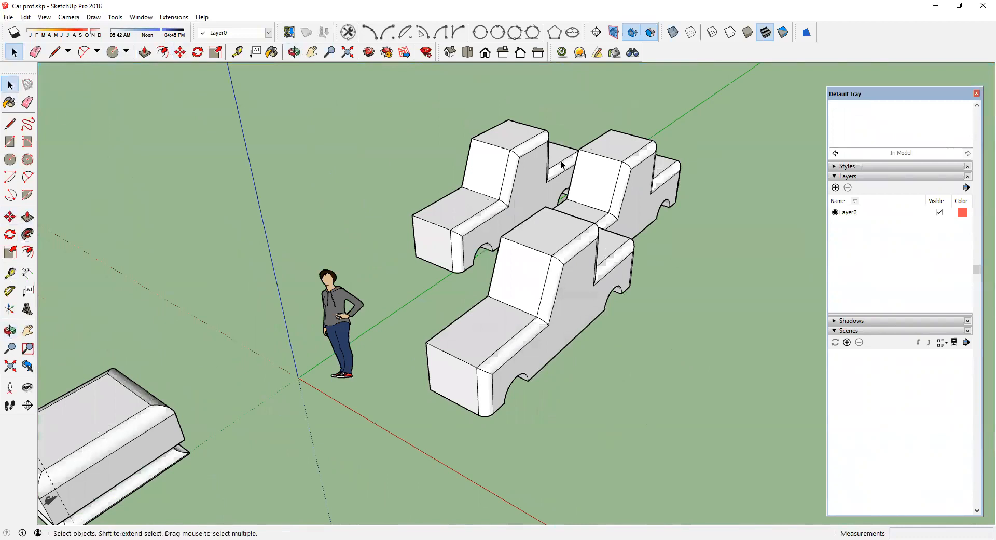
click(576, 167)
key(Delete)
Step: Flip the copied half along its green axis, then undo the flip
middle_drag(639, 178, 244, 284)
scroll(74, 406, up, 2)
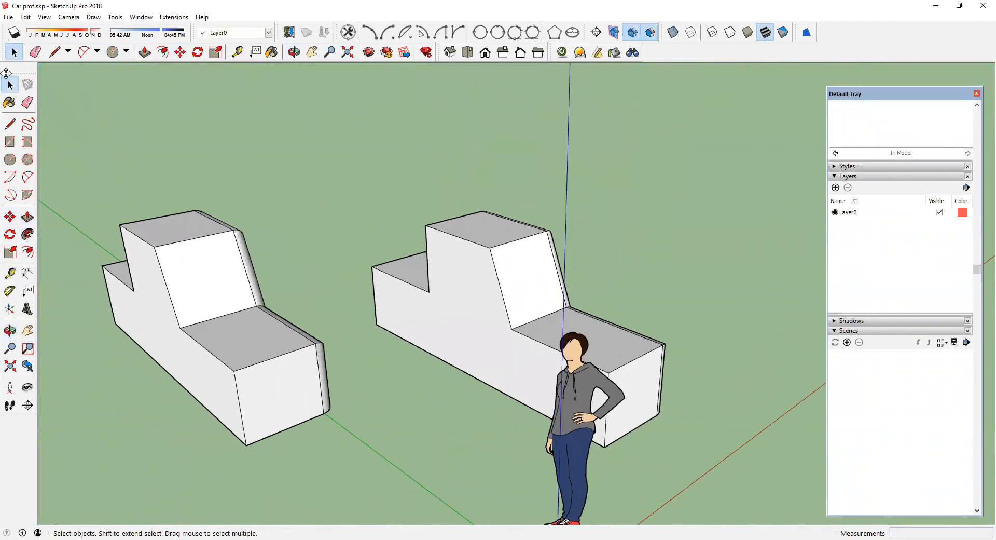
click(196, 286)
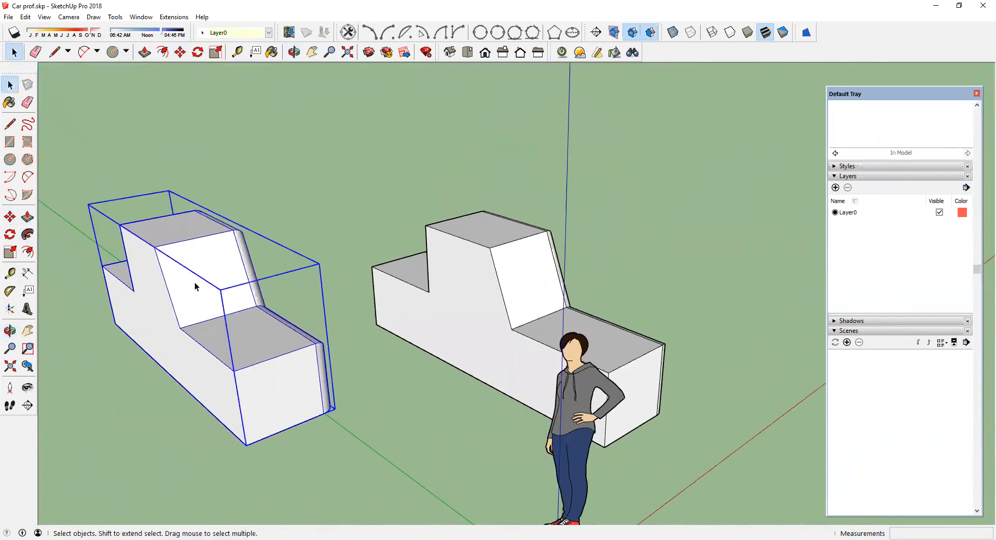
right_click(195, 286)
mouse_move(237, 210)
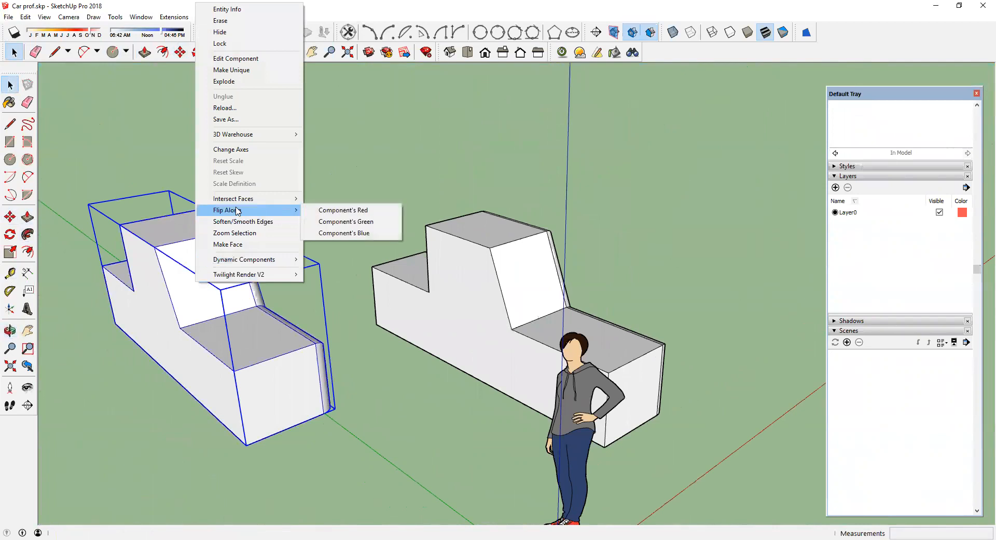
click(352, 222)
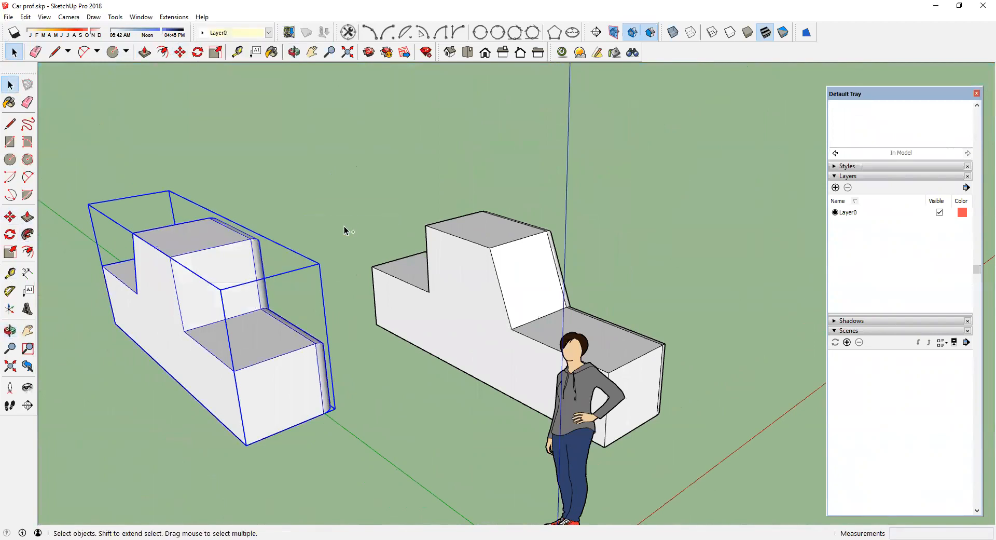
key(ctrl+z)
Step: Flip the copied half-car component along its red axis
right_click(225, 262)
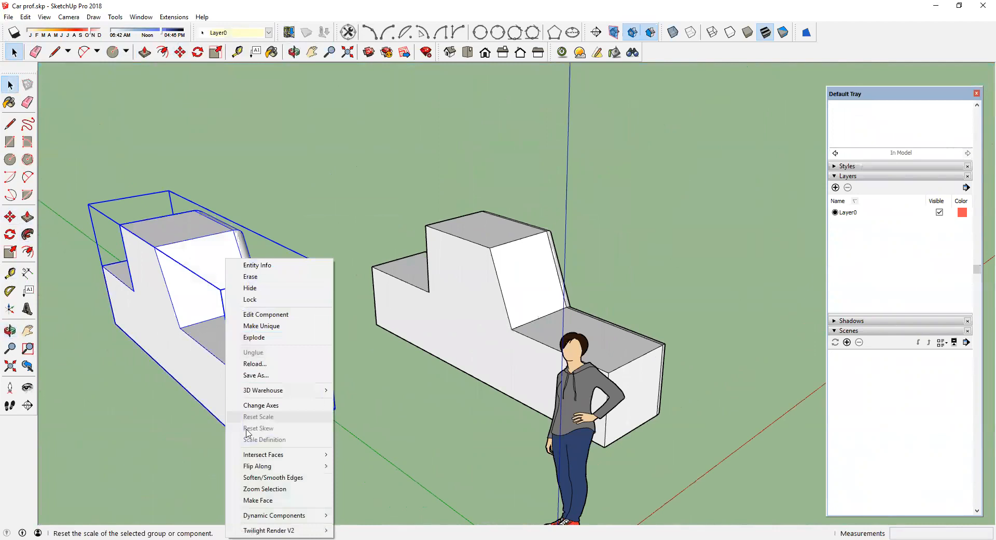
mouse_move(282, 470)
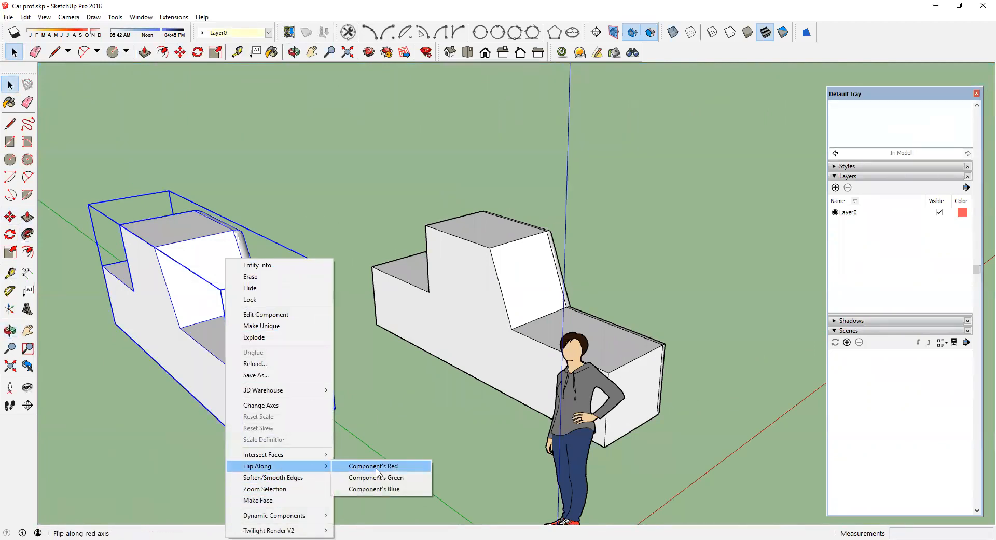
click(358, 466)
Step: Move the flipped copy so its cut side snaps against the original half, forming the full car
middle_drag(403, 422, 300, 322)
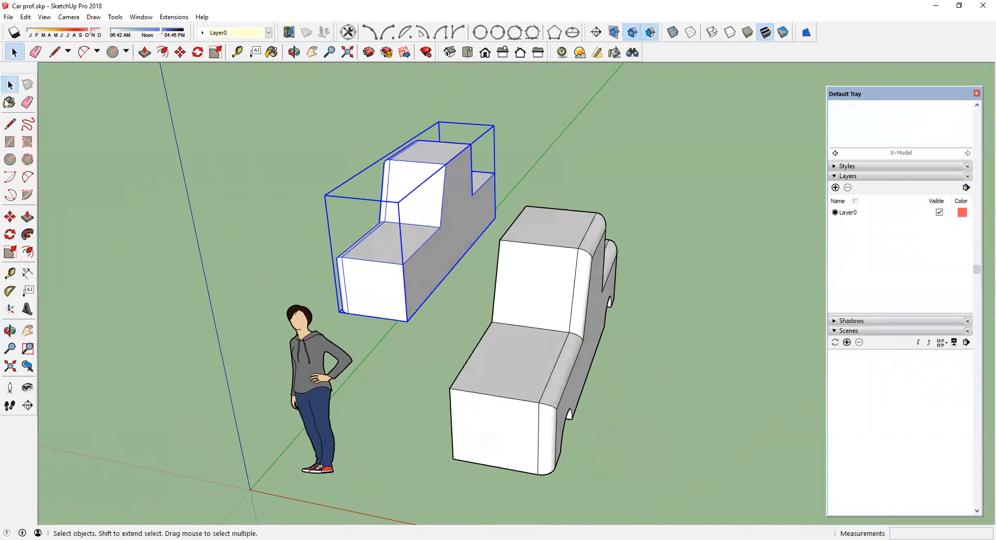
click(101, 136)
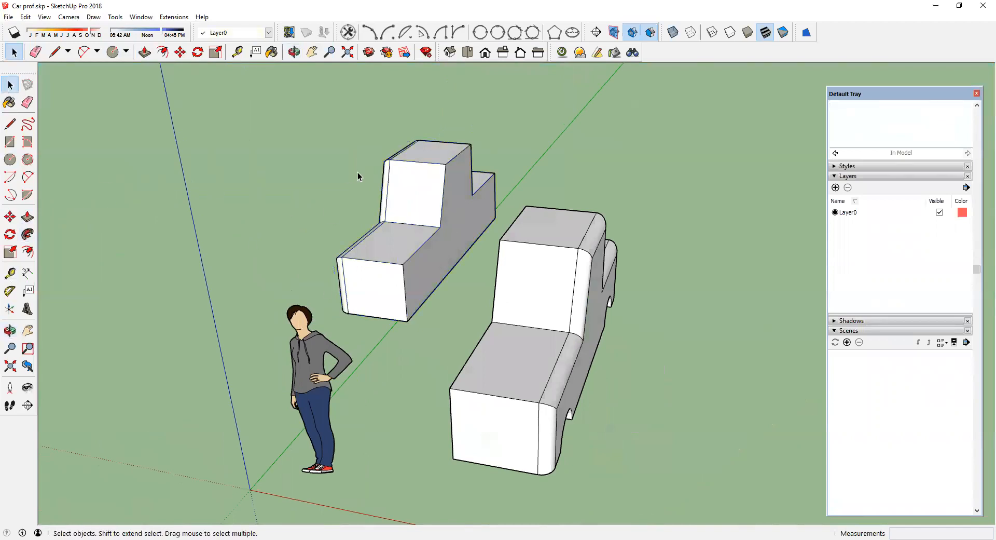
click(416, 173)
click(10, 217)
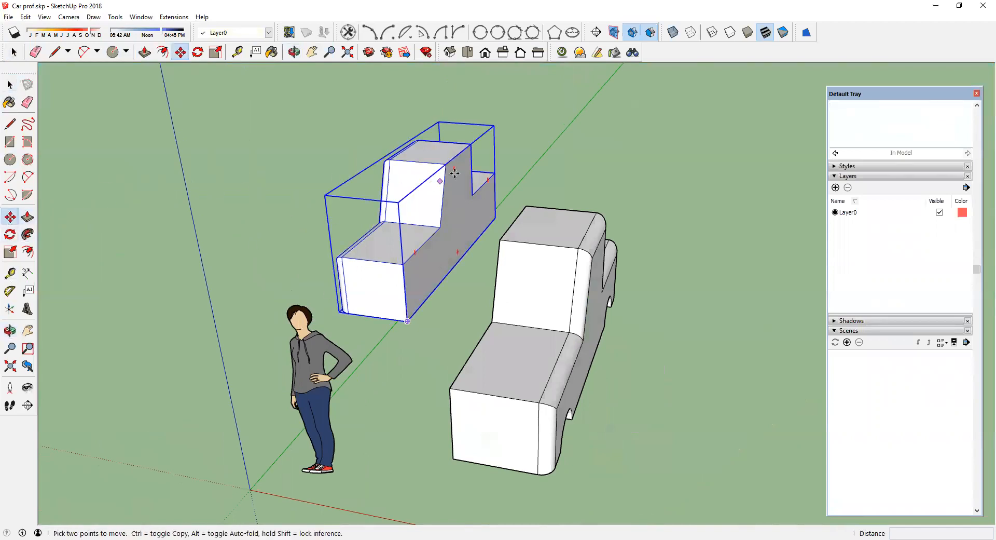
click(445, 164)
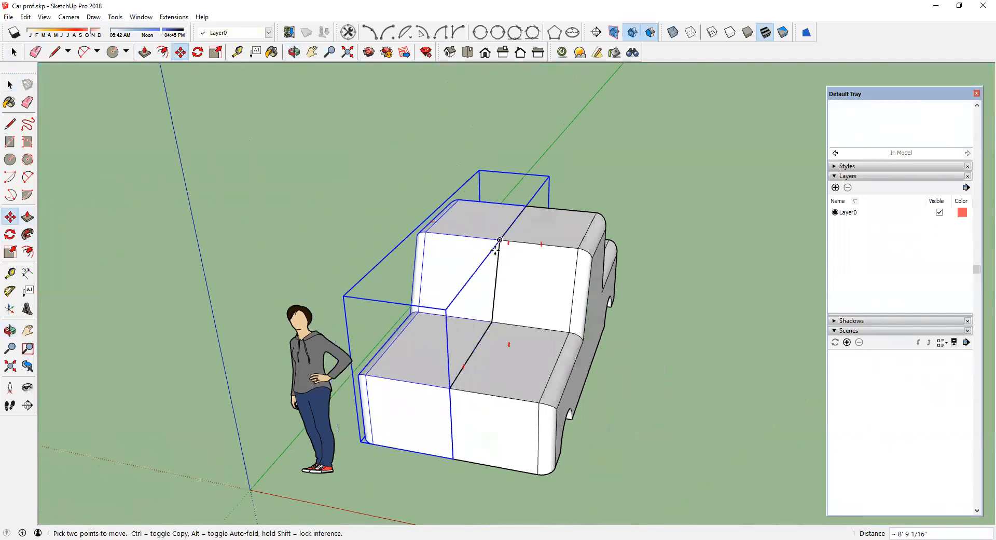
scroll(501, 241, up, 3)
scroll(506, 236, down, 3)
scroll(380, 227, up, 5)
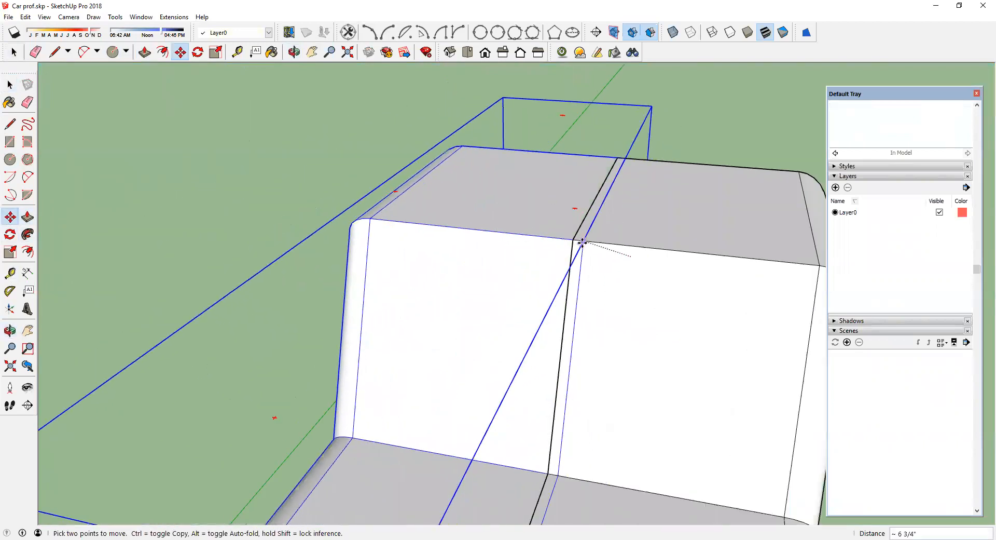
scroll(493, 247, down, 5)
middle_drag(495, 248, 364, 249)
scroll(590, 243, up, 6)
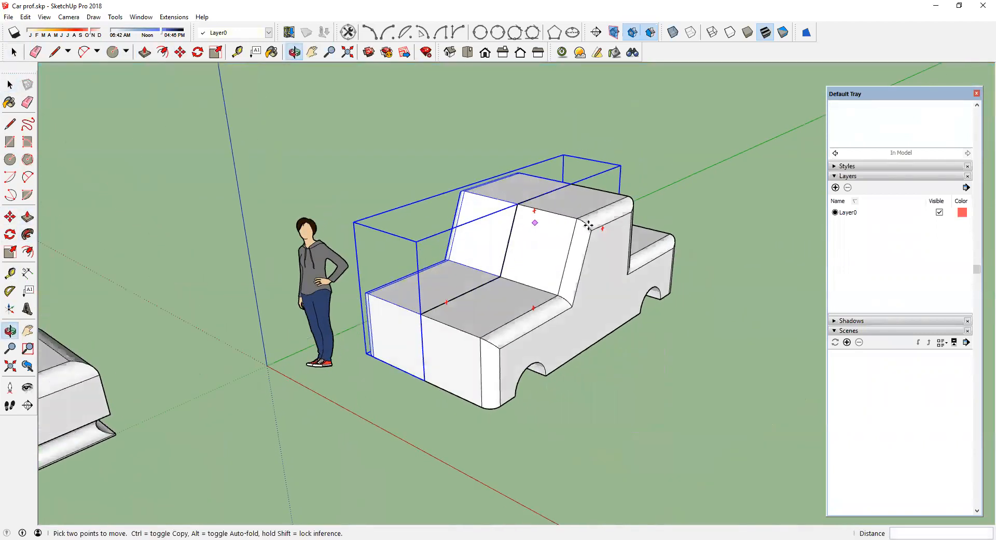
scroll(139, 237, down, 3)
click(10, 84)
Step: Open the half-car component and hide the seam edges along the middle of the car
click(157, 187)
middle_drag(323, 283, 379, 262)
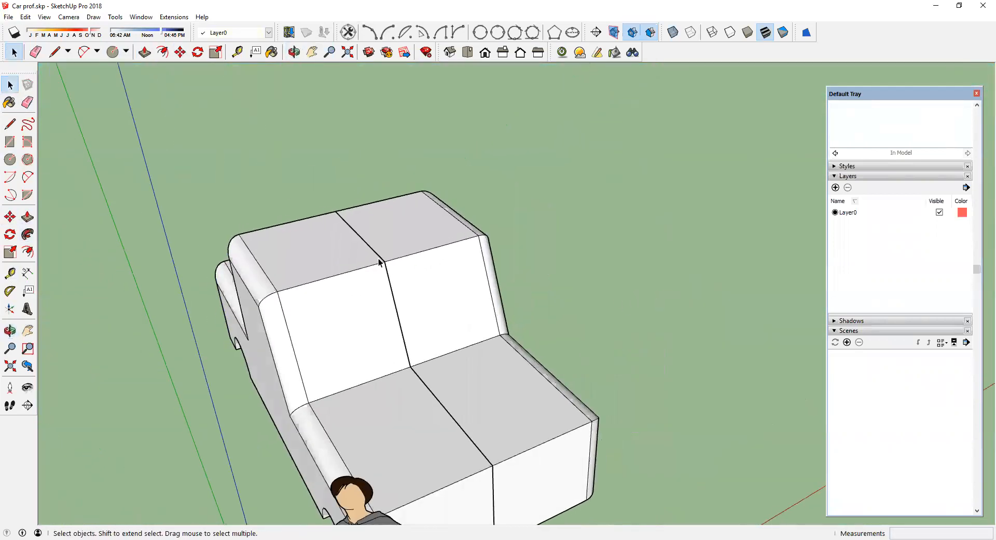
middle_drag(434, 398, 319, 250)
scroll(456, 271, up, 1)
scroll(416, 272, down, 4)
mouse_move(405, 300)
middle_down()
mouse_move(381, 329)
mouse_move(413, 304)
middle_up()
scroll(413, 304, up, 3)
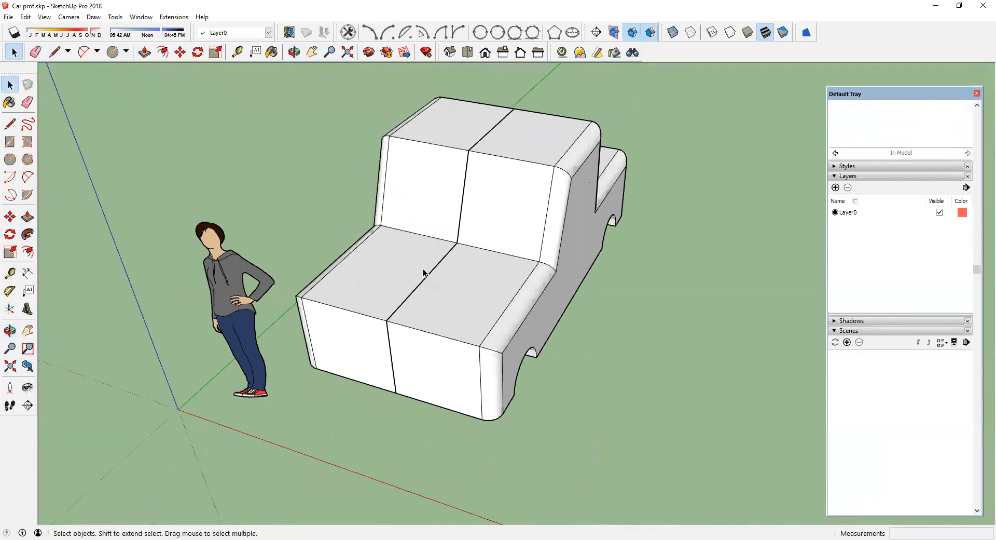
double_click(432, 195)
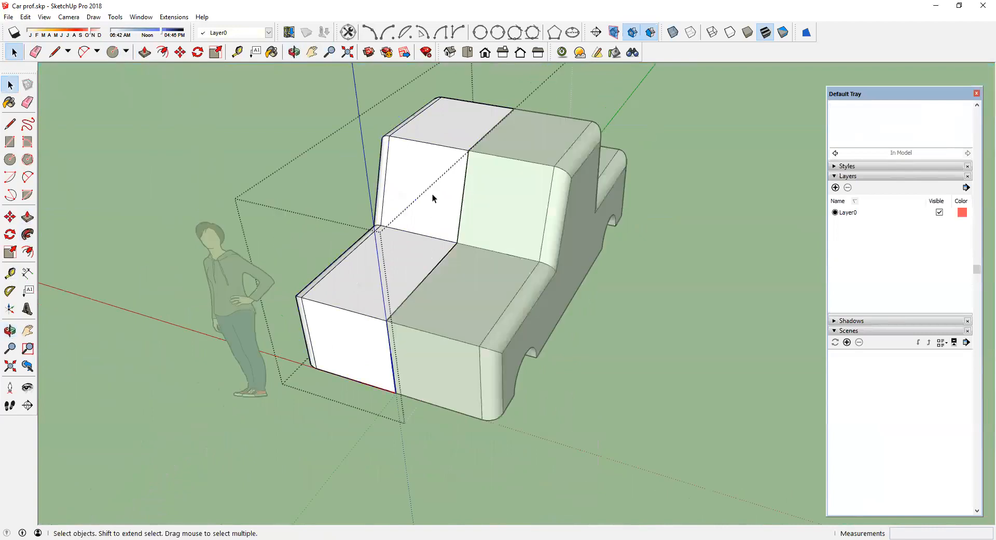
click(462, 186)
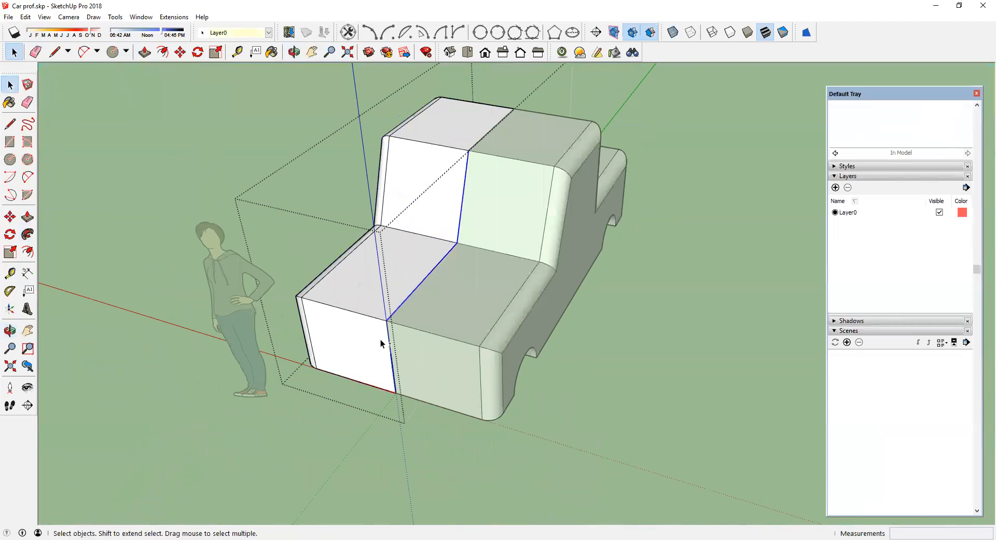
shift+click(404, 301)
middle_drag(480, 142, 677, 281)
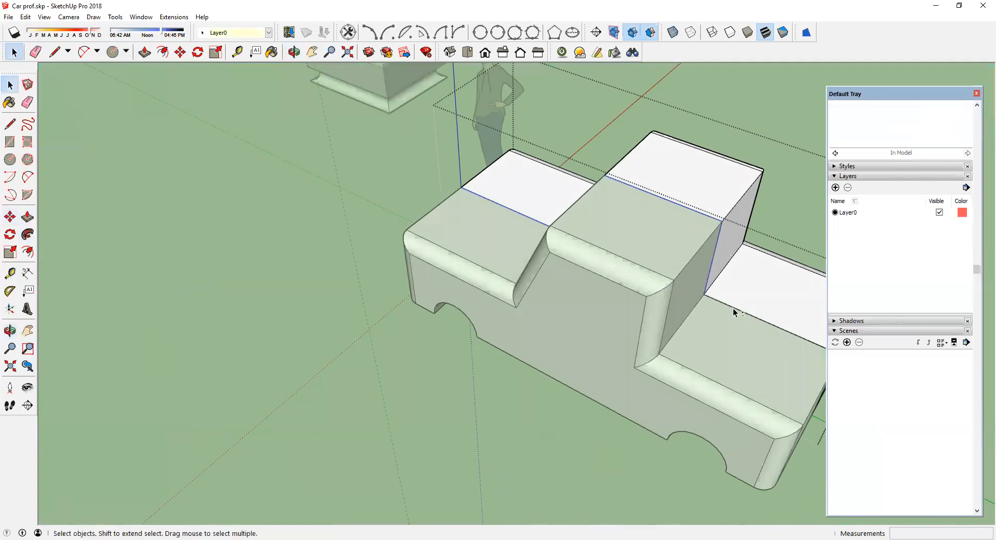
middle_drag(736, 352, 560, 287)
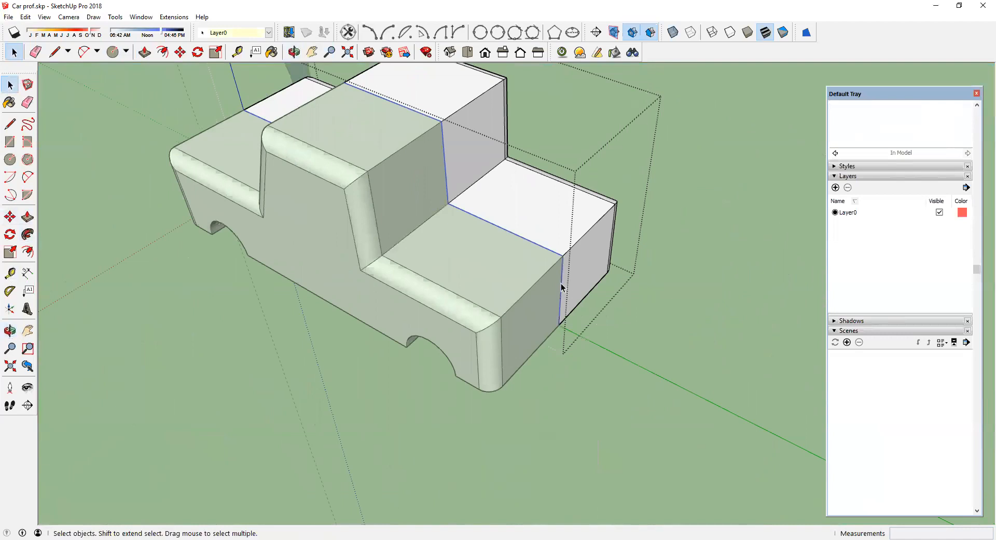
right_click(562, 287)
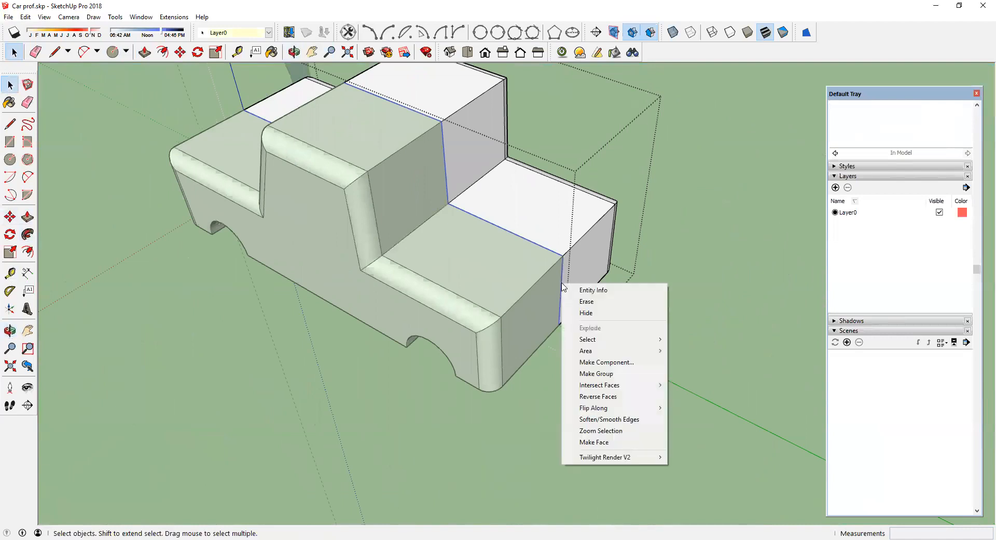
click(583, 313)
click(714, 268)
Step: Hide the selected seam edges along the middle of the car
middle_drag(601, 314, 469, 303)
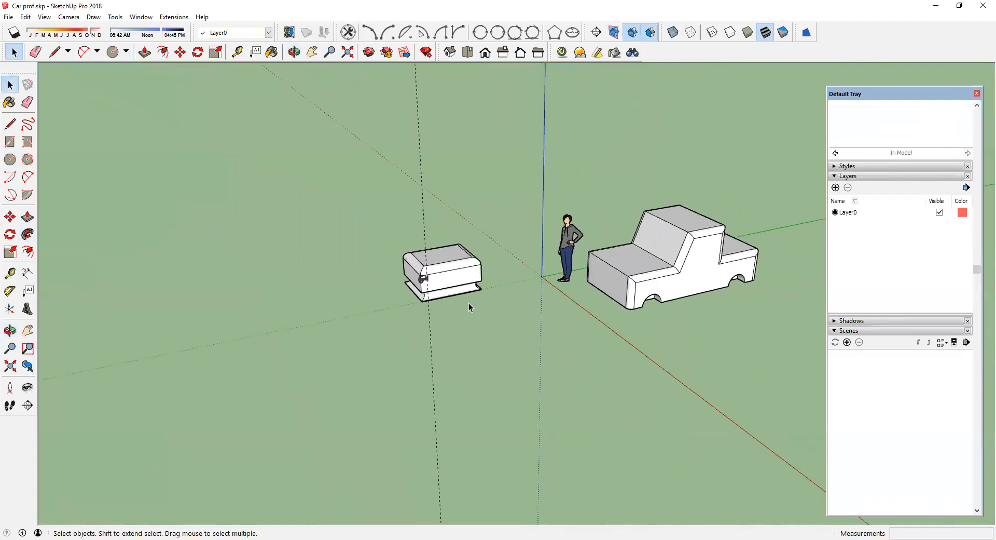
scroll(468, 303, down, 2)
scroll(655, 265, up, 6)
middle_drag(556, 278, 721, 299)
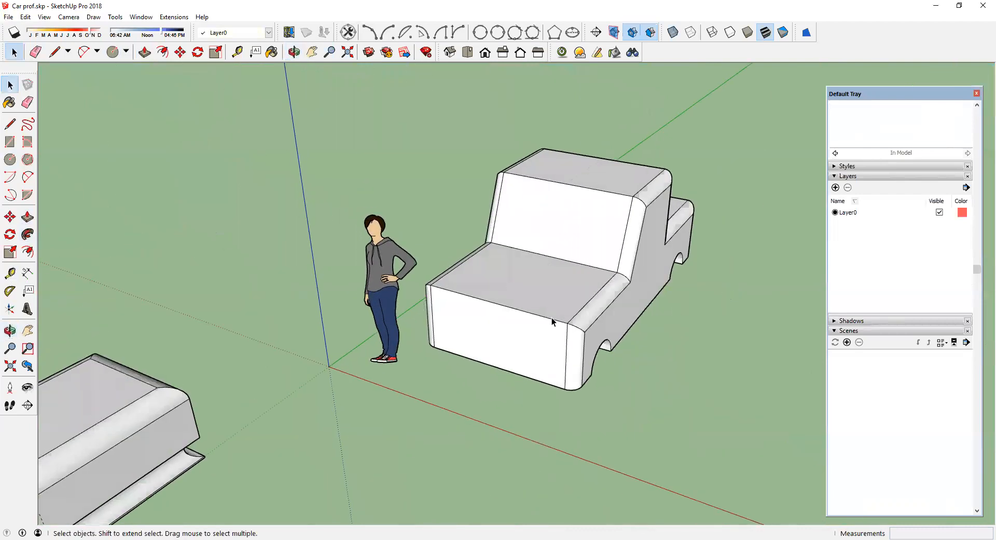
scroll(552, 320, up, 3)
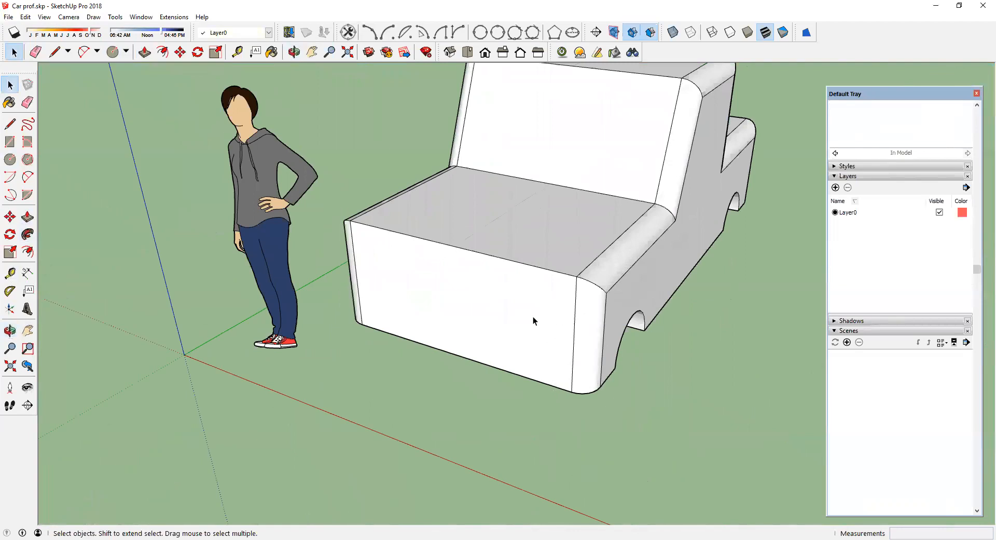
Step: Open the half-car component and draw a rectangle near the bottom of its front face for a headlight
double_click(533, 316)
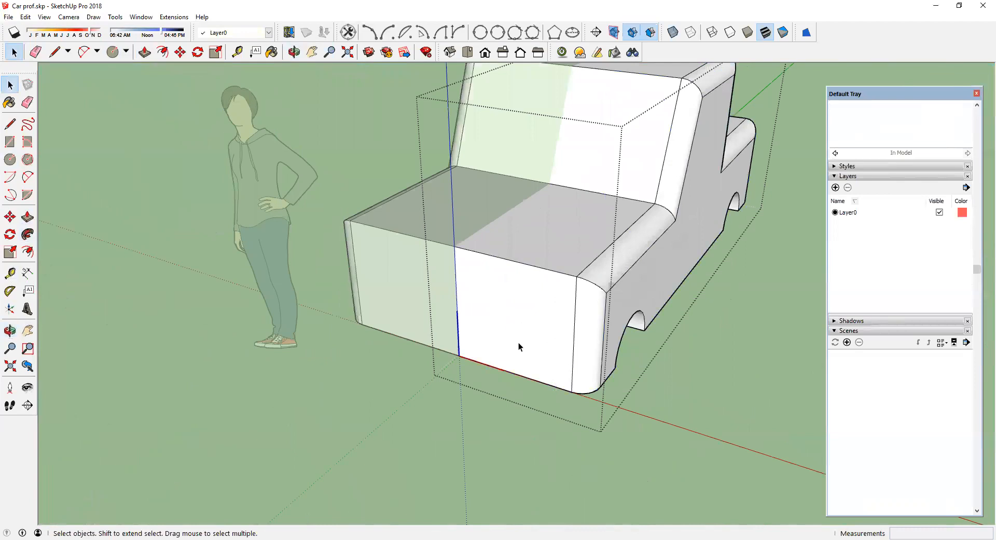
scroll(518, 340, up, 3)
click(10, 141)
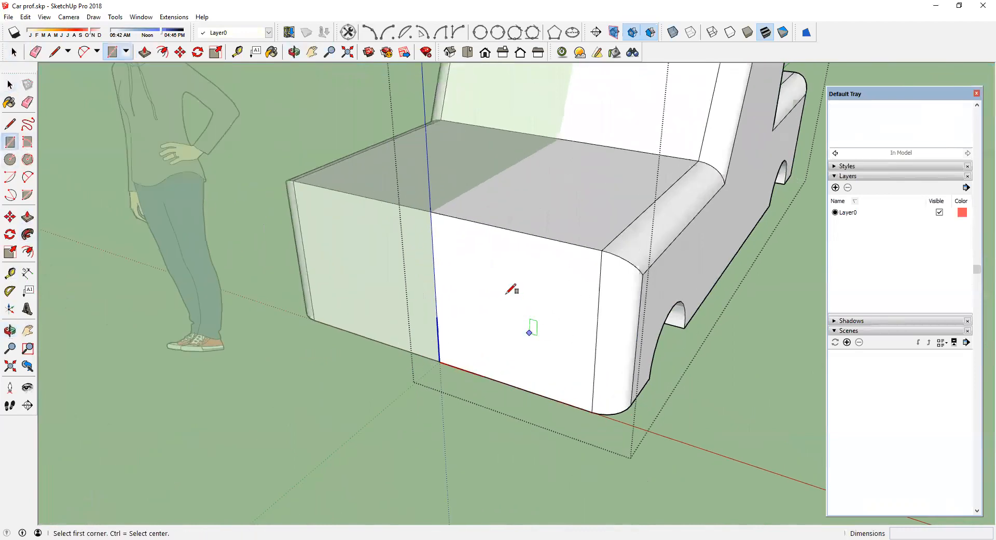
click(500, 298)
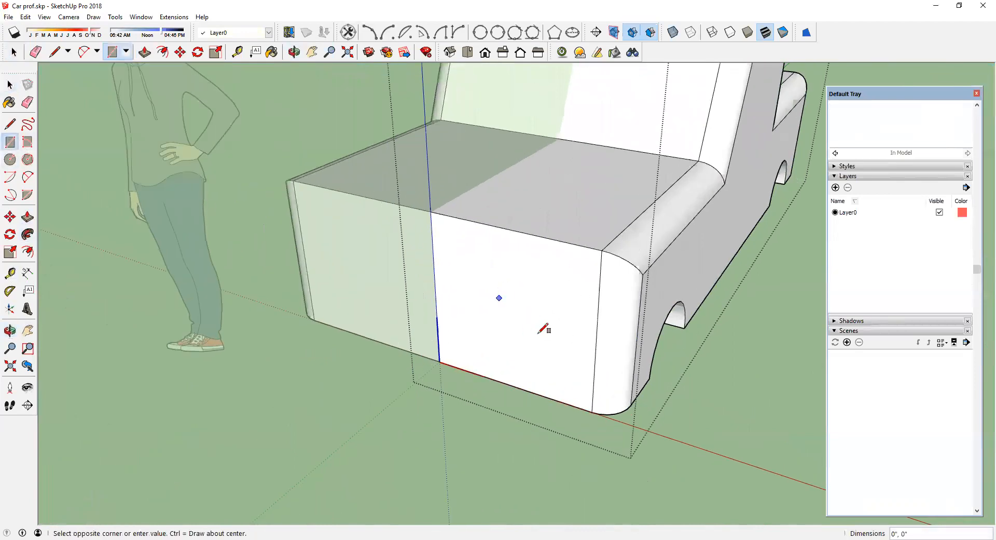
click(573, 374)
Step: Draw a horizontal line across the lower part of the headlight rectangle, splitting it in two
scroll(550, 357, up, 2)
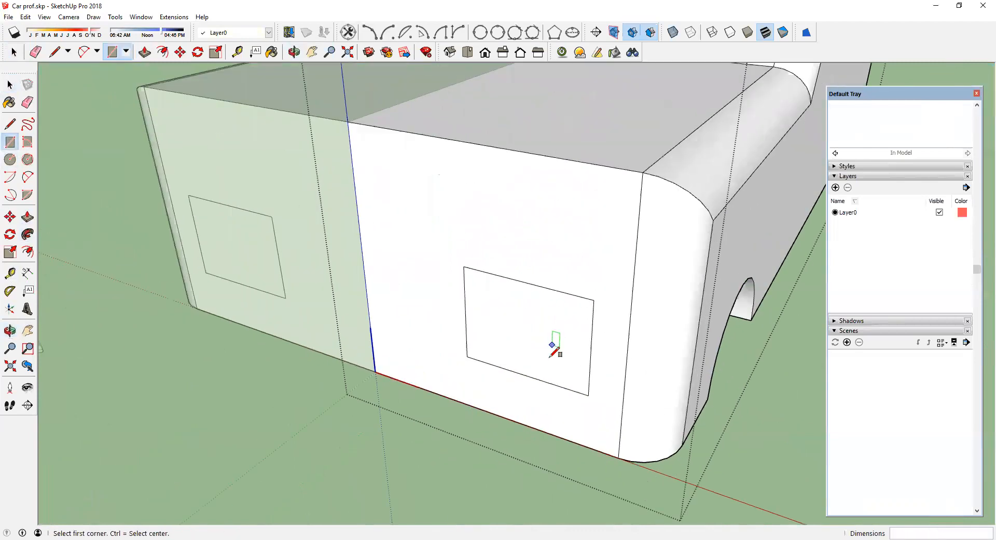
scroll(550, 356, up, 2)
click(9, 124)
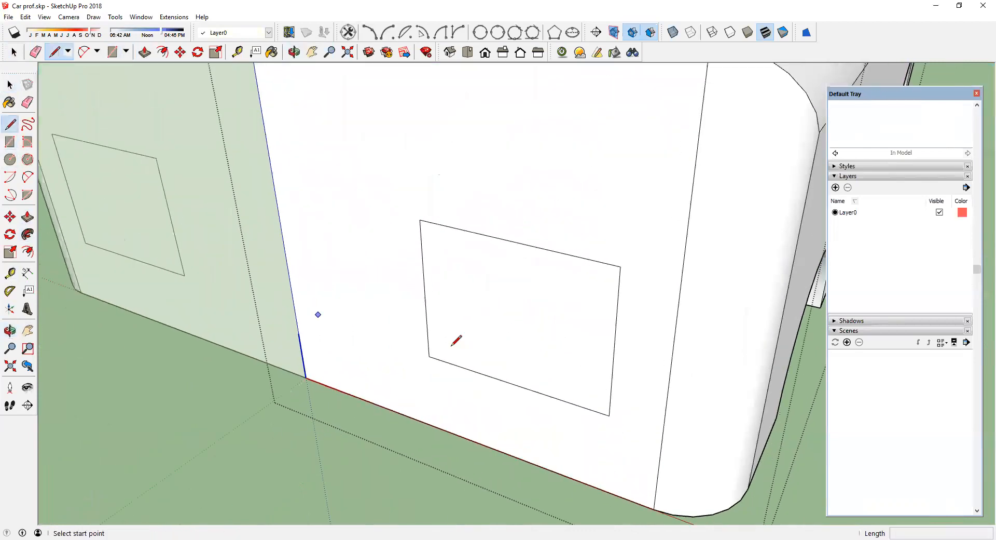
click(426, 314)
click(613, 370)
Step: Push/pull the headlight's upper part out about 5/8 inch and its lower part about 15/16 inch, then close the component
click(27, 217)
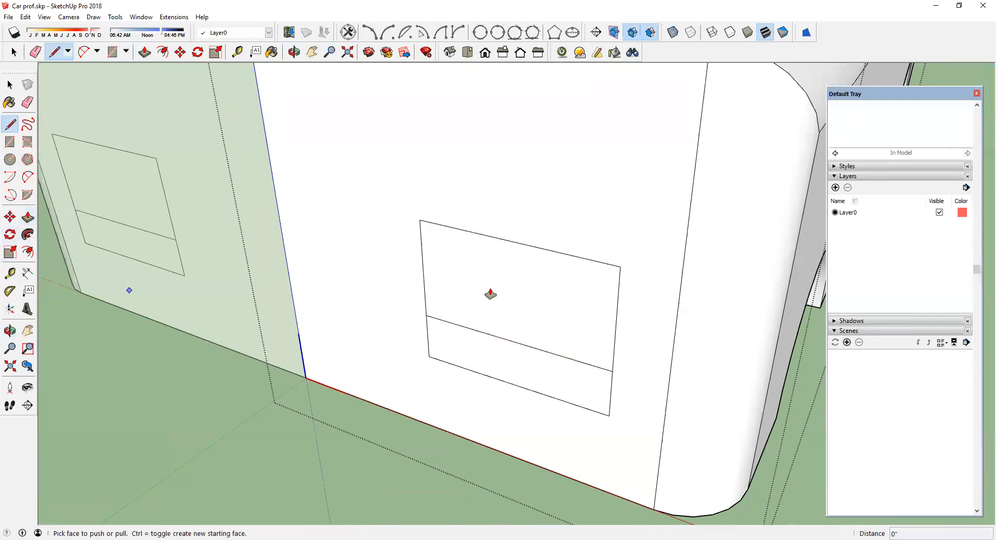
click(490, 292)
click(499, 295)
click(544, 390)
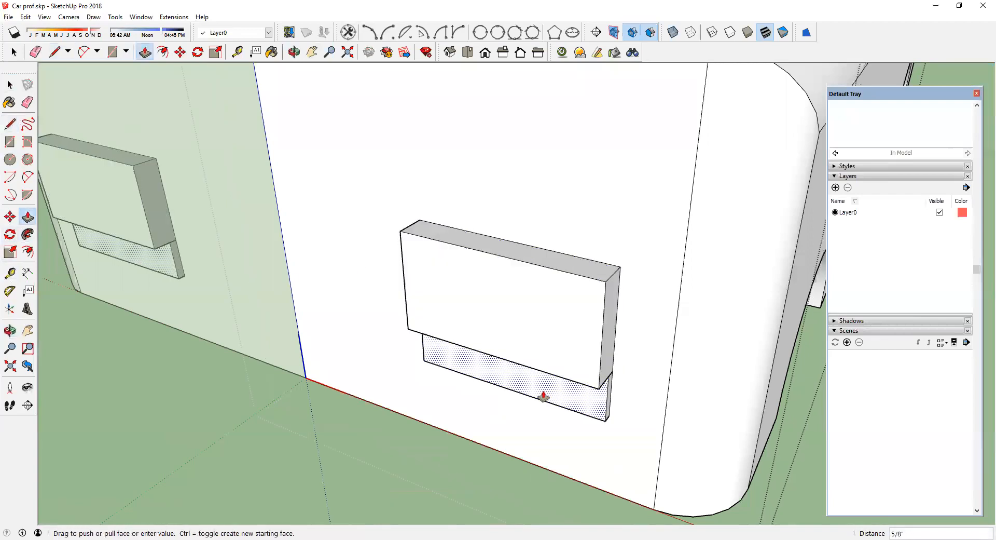
click(540, 394)
scroll(405, 359, down, 6)
right_click(727, 385)
click(758, 390)
Step: Open the half-car component from underneath and draw a circle of about 8 inch radius centred in the front wheel arch
middle_drag(325, 316, 289, 231)
scroll(367, 269, down, 4)
scroll(380, 261, up, 4)
middle_drag(485, 251, 511, 333)
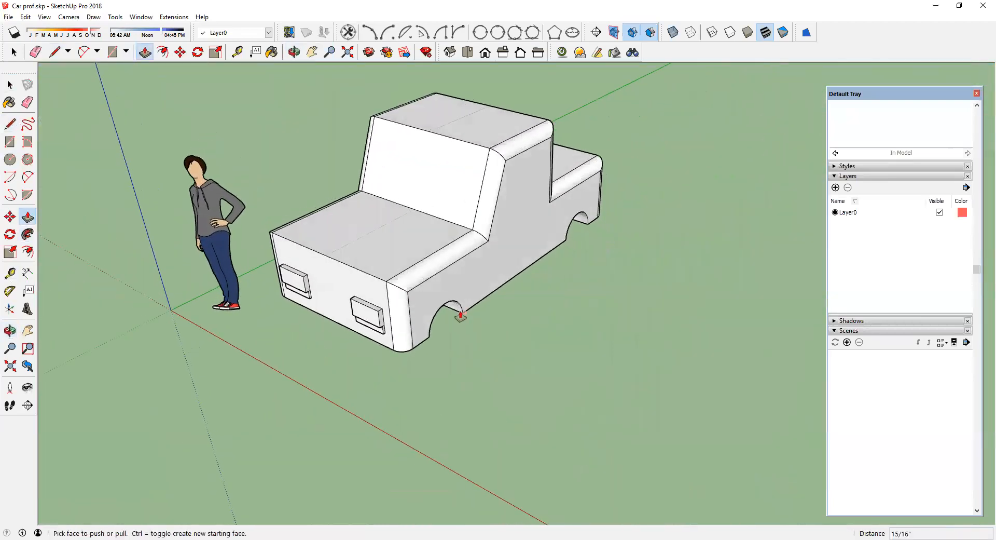
scroll(456, 313, up, 4)
scroll(456, 313, down, 3)
middle_drag(424, 313, 421, 119)
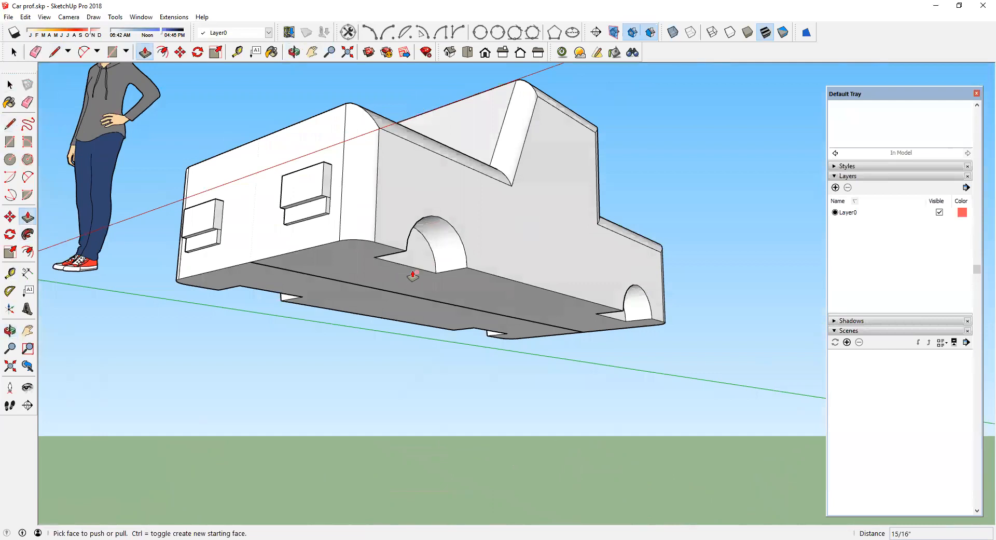
middle_drag(478, 237, 363, 287)
scroll(384, 287, up, 3)
click(10, 84)
click(353, 157)
double_click(270, 299)
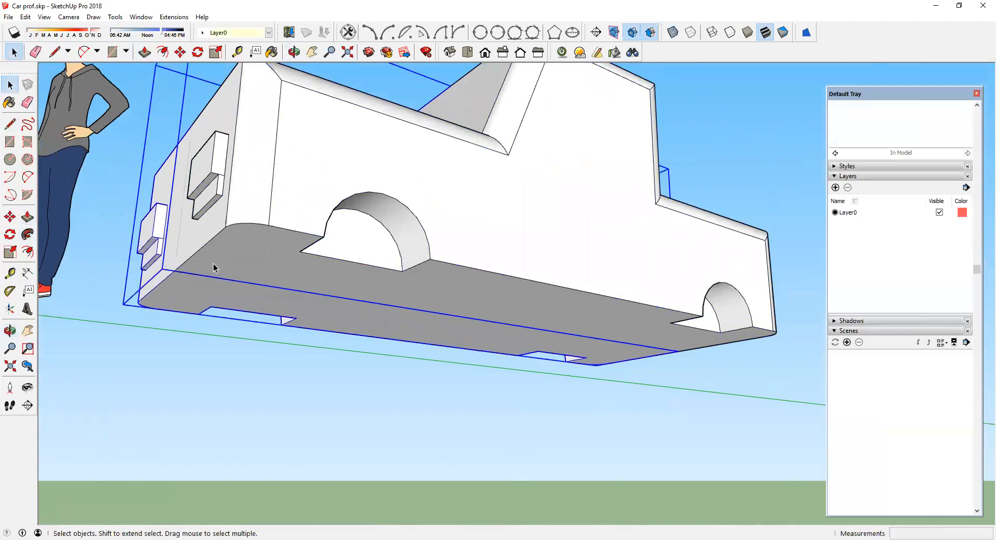
click(10, 160)
scroll(372, 273, up, 4)
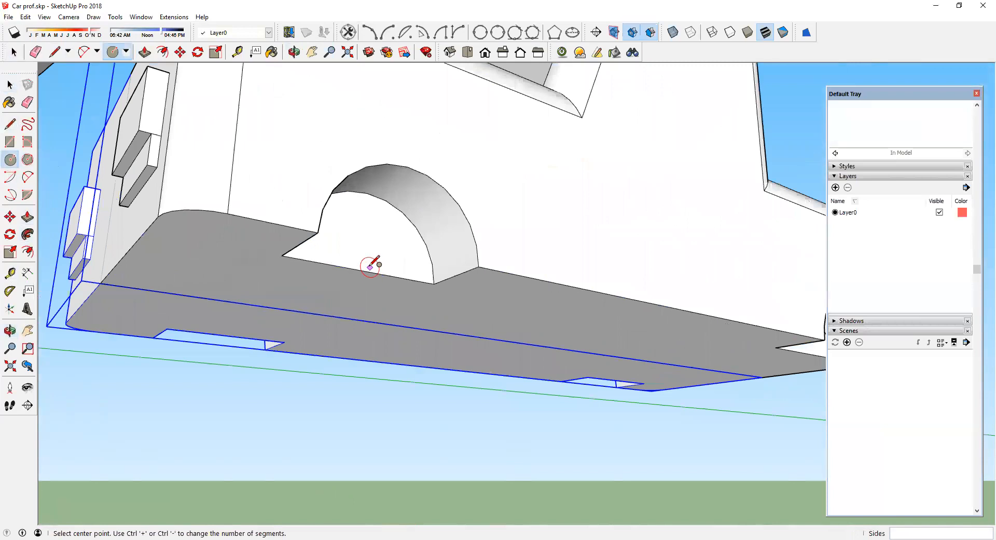
click(363, 270)
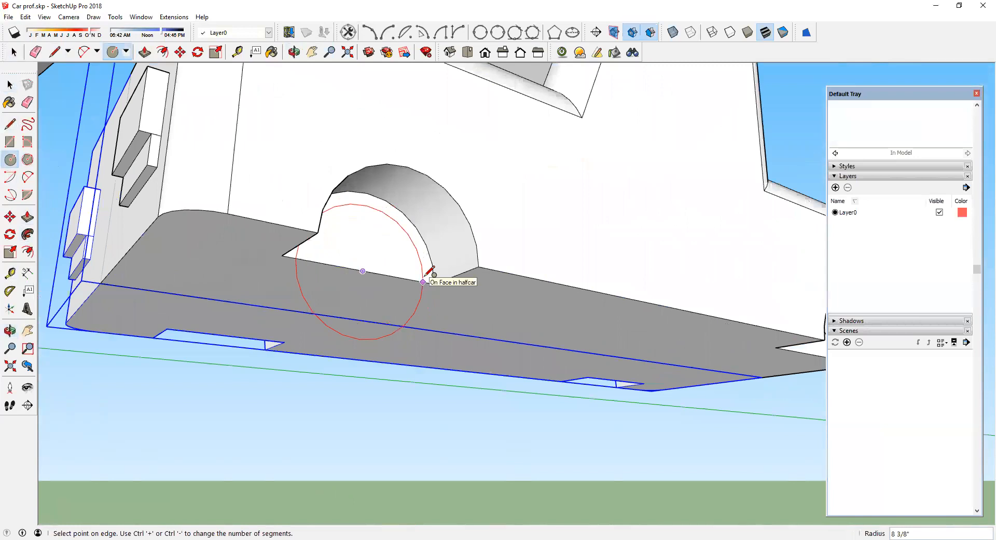
text(6)
key(BackSpace)
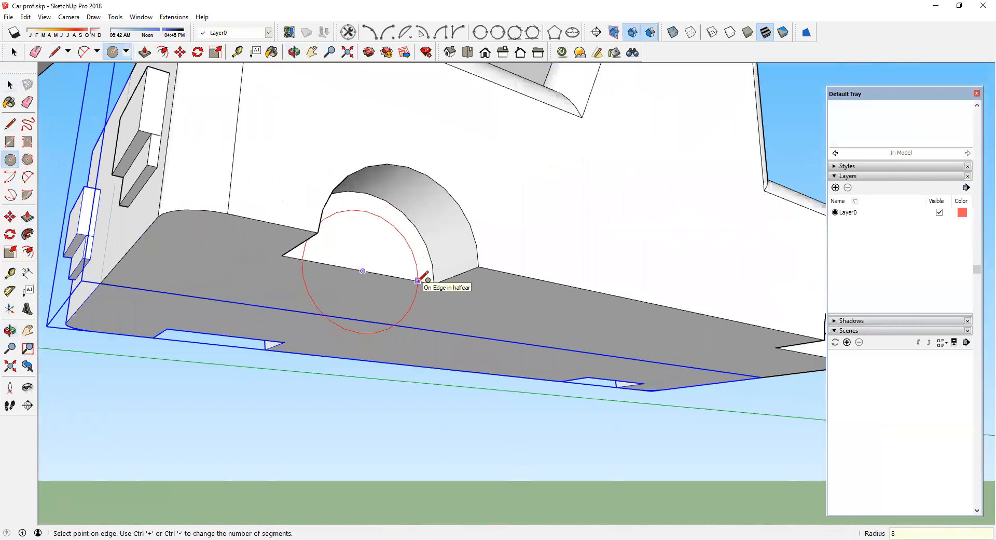
click(421, 281)
Step: Push/pull the circle outward 10 inches to form a wheel
middle_drag(403, 282, 208, 283)
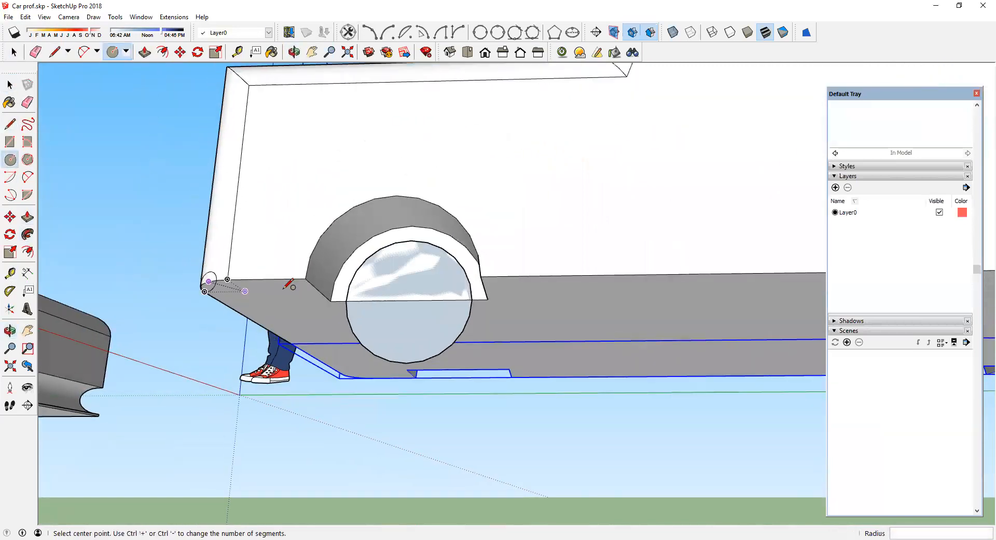
click(26, 217)
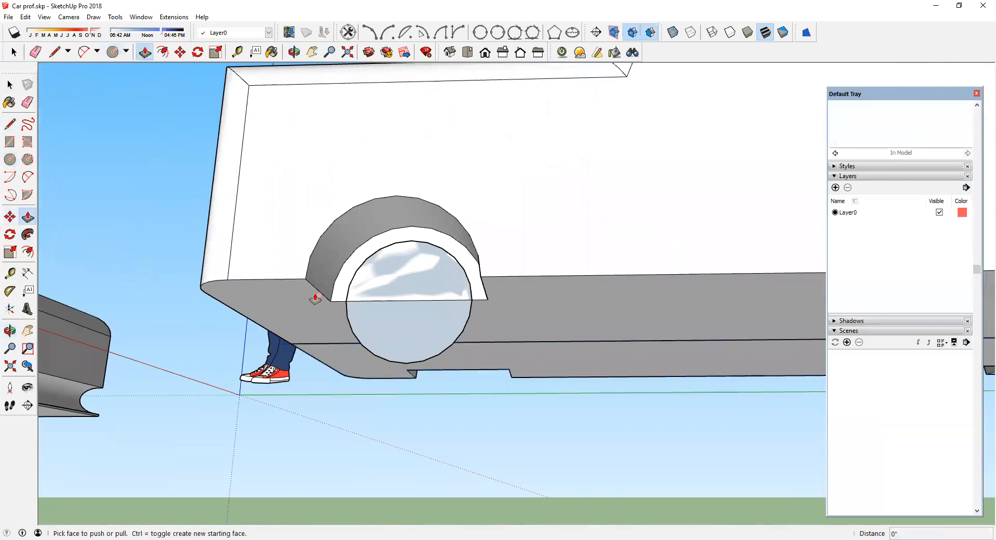
click(345, 295)
click(352, 289)
middle_drag(351, 289, 302, 302)
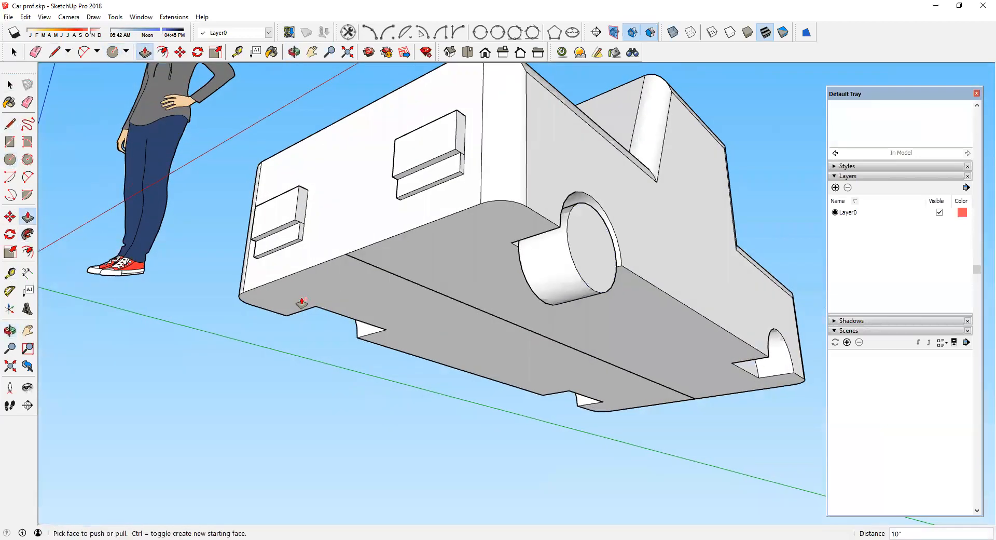
Step: Select the wheel cylinder's geometry and make it a component named wheel
click(10, 84)
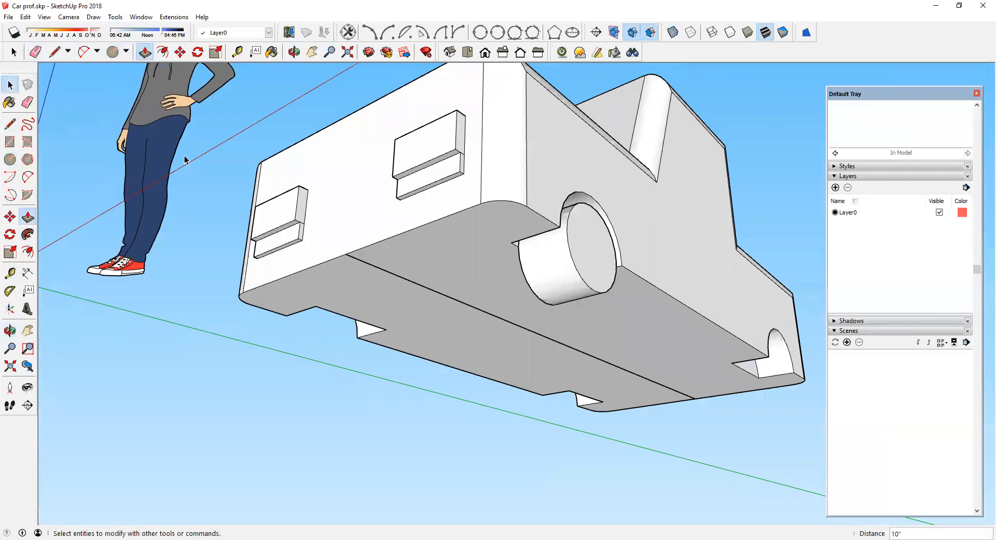
click(474, 232)
click(353, 282)
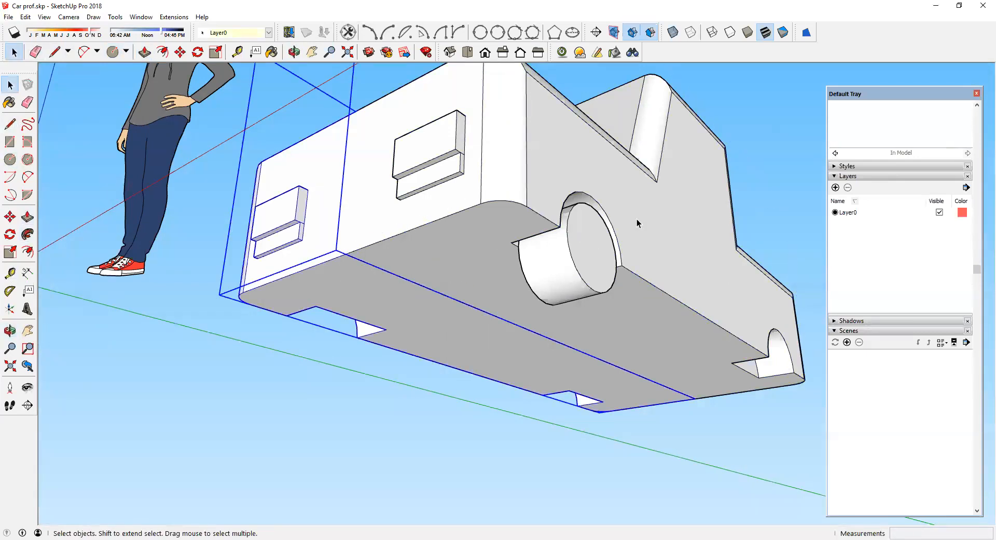
drag(501, 153, 662, 357)
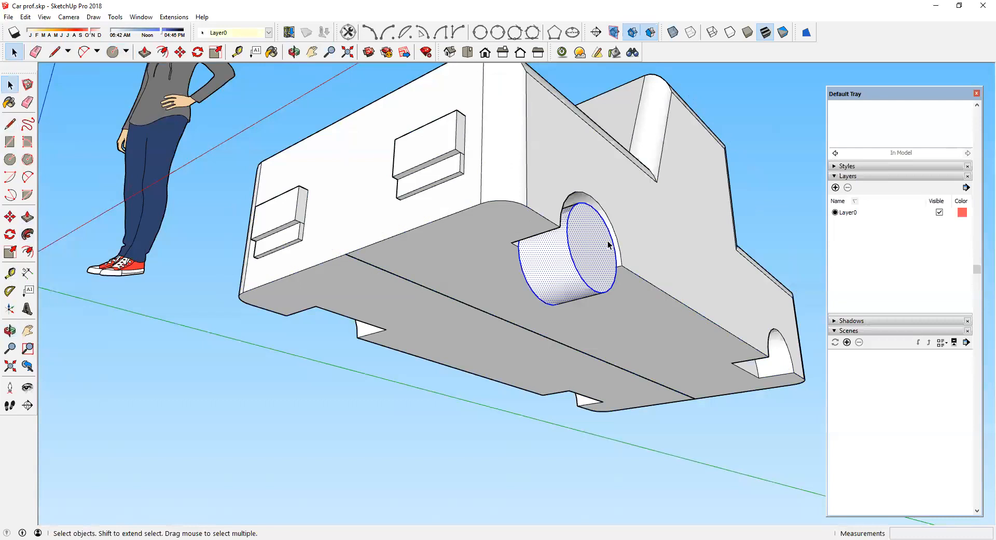
scroll(609, 241, up, 2)
scroll(561, 242, down, 4)
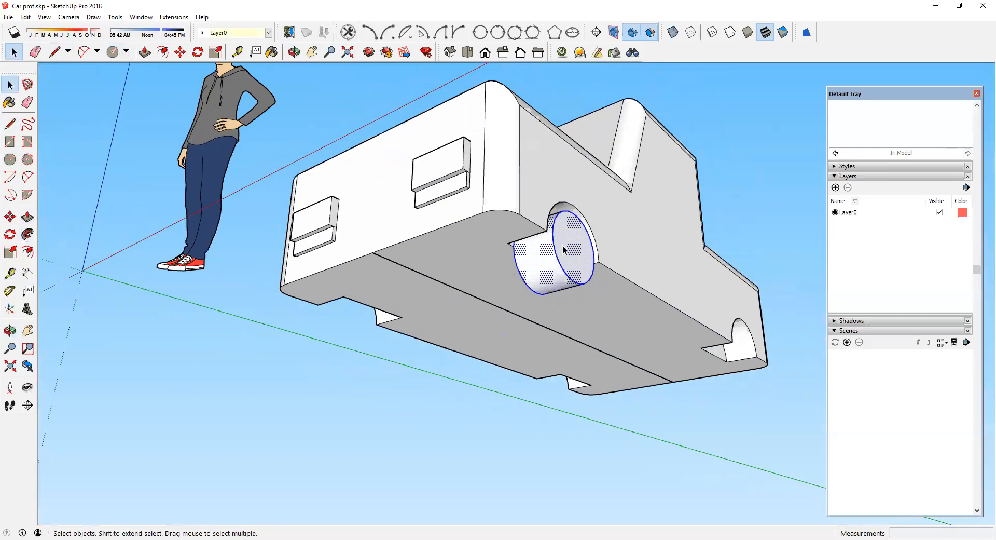
scroll(566, 246, up, 3)
middle_drag(565, 244, 510, 241)
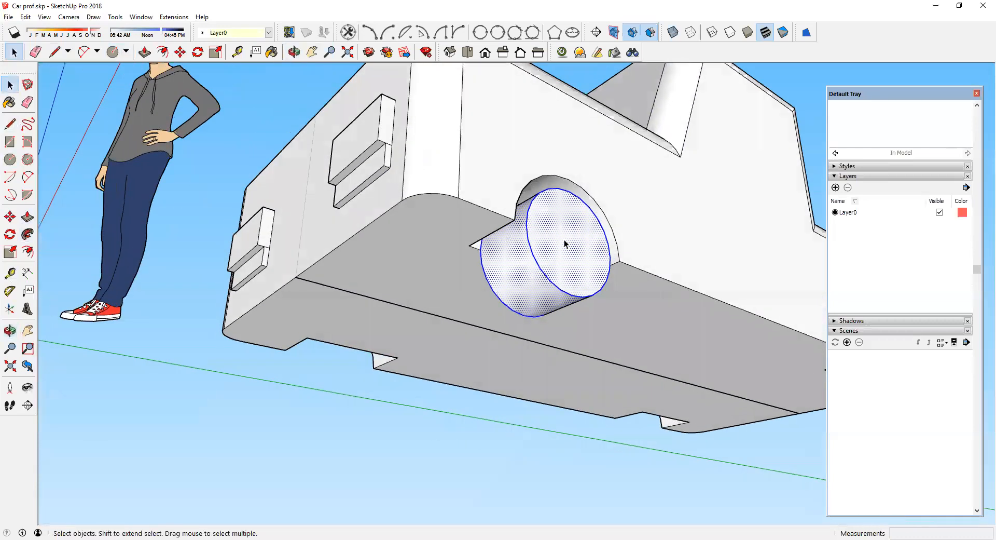
right_click(565, 242)
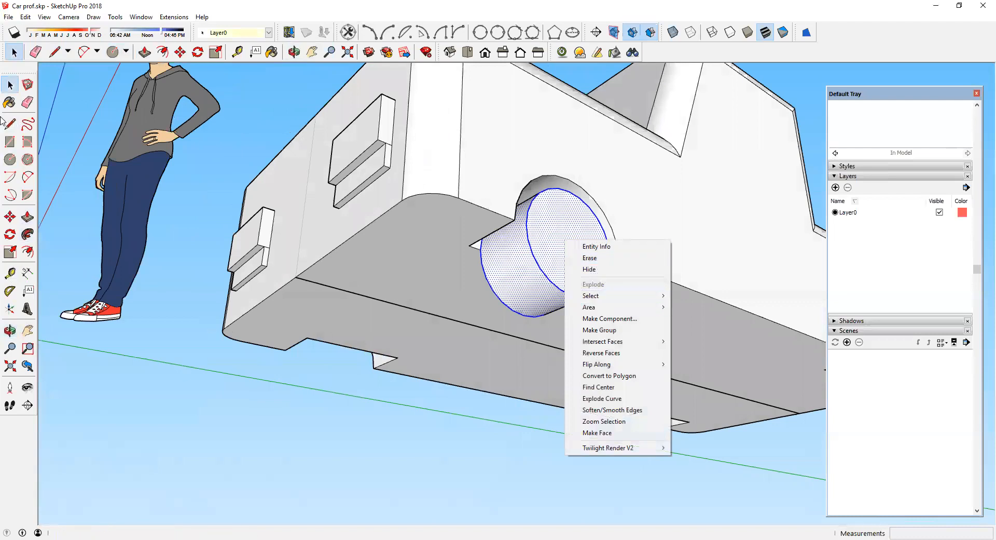
click(16, 82)
drag(268, 83, 684, 412)
click(659, 331)
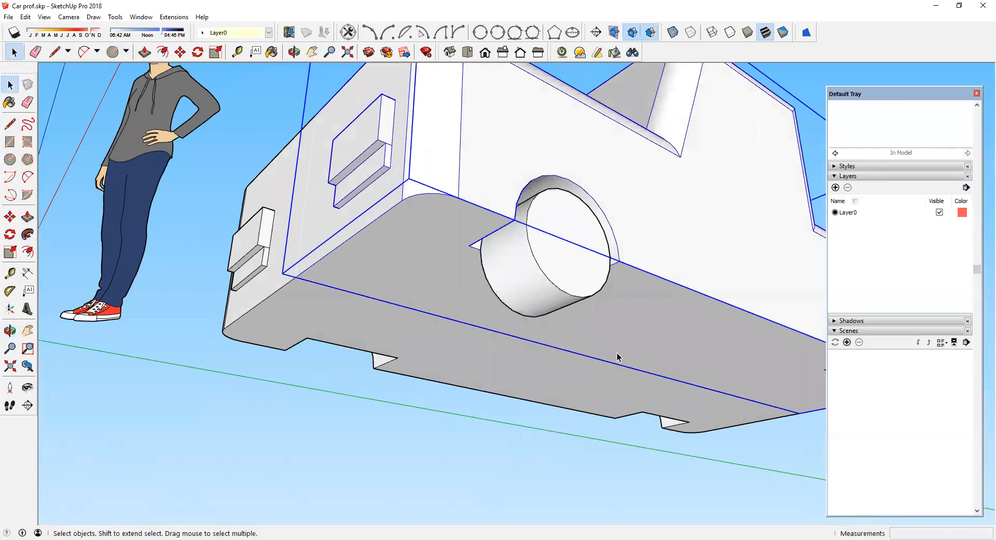
click(584, 366)
drag(351, 127, 638, 368)
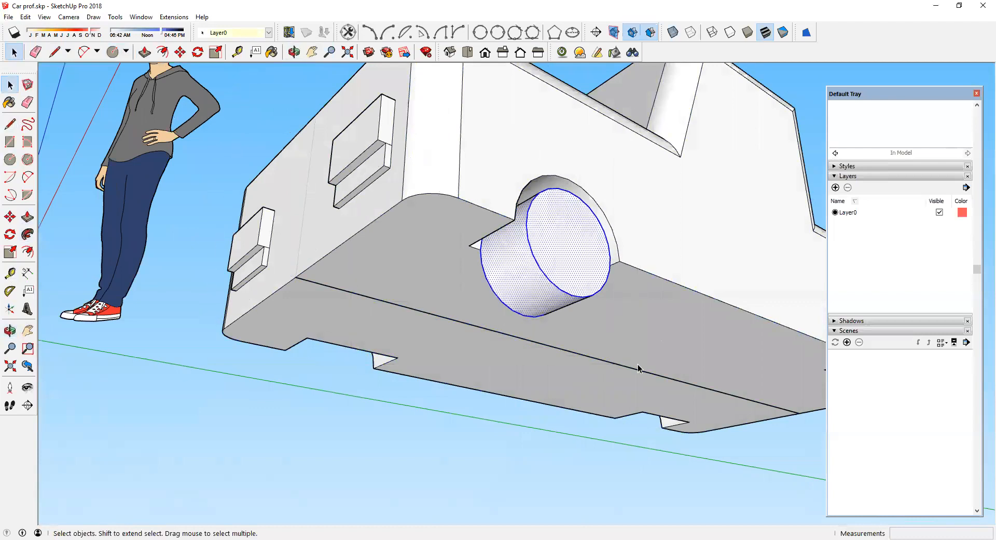
right_click(569, 254)
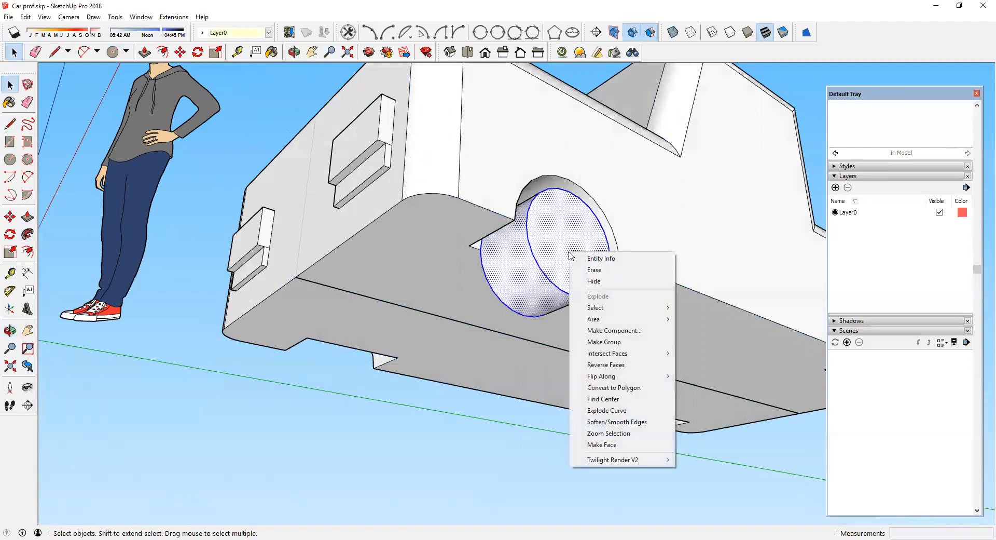
click(581, 332)
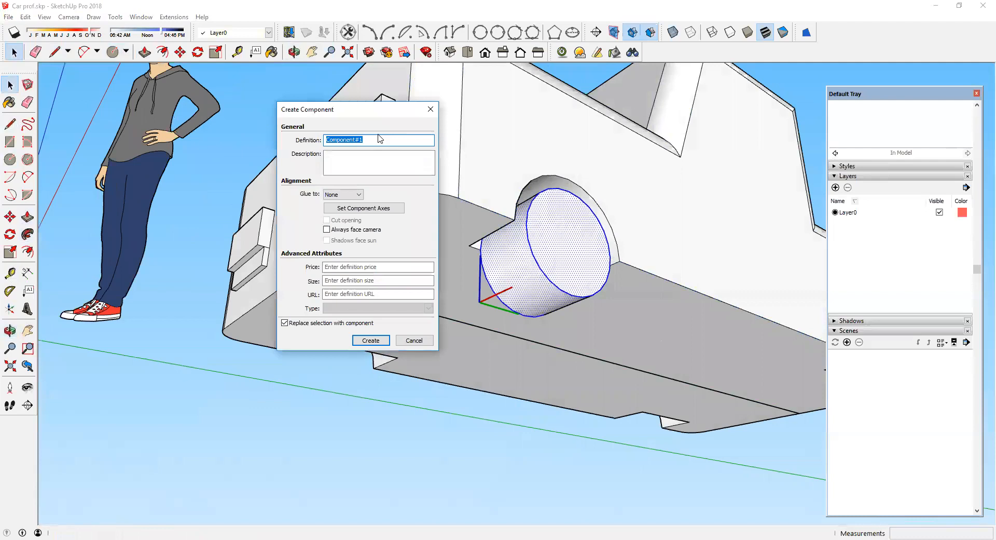
drag(368, 139, 332, 139)
text(wheel)
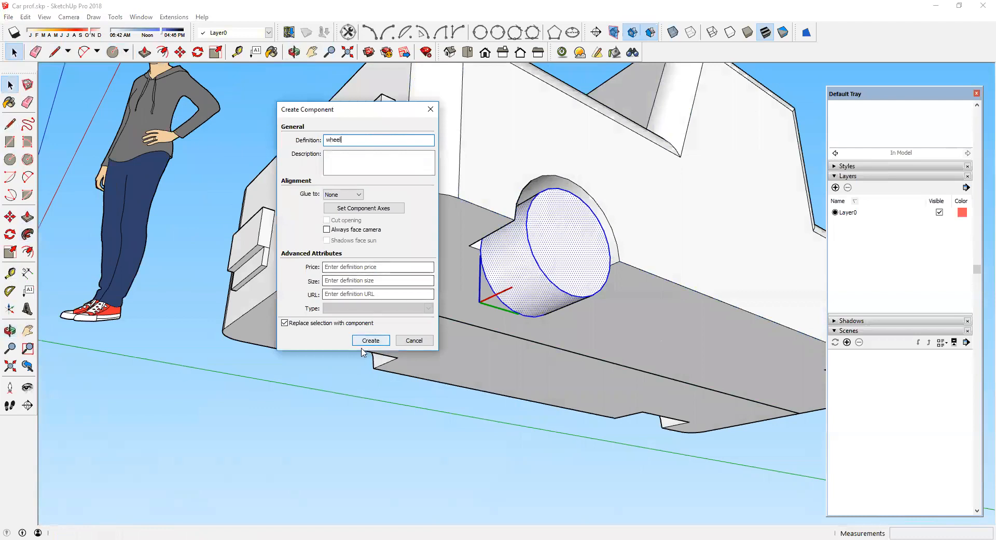
key(Return)
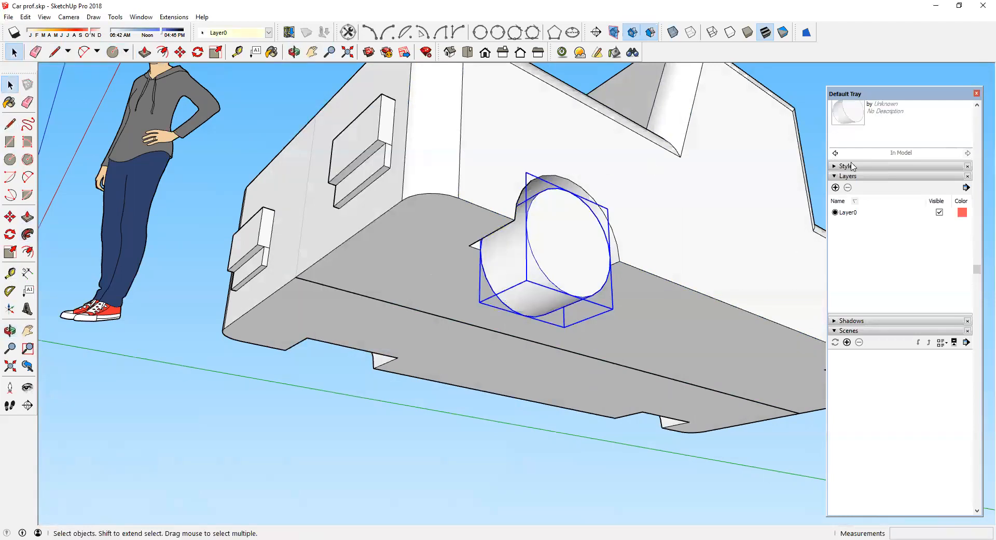
Step: Delete the wheel instance from the car and reopen the half-car component for editing
scroll(851, 166, up, 4)
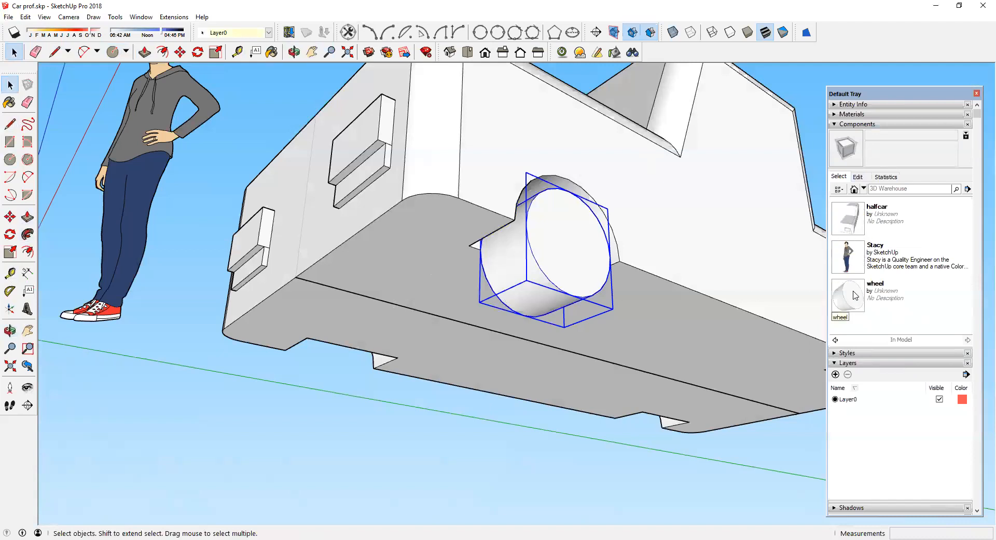
scroll(603, 260, down, 2)
scroll(603, 259, down, 2)
middle_drag(605, 260, 534, 229)
scroll(534, 229, up, 3)
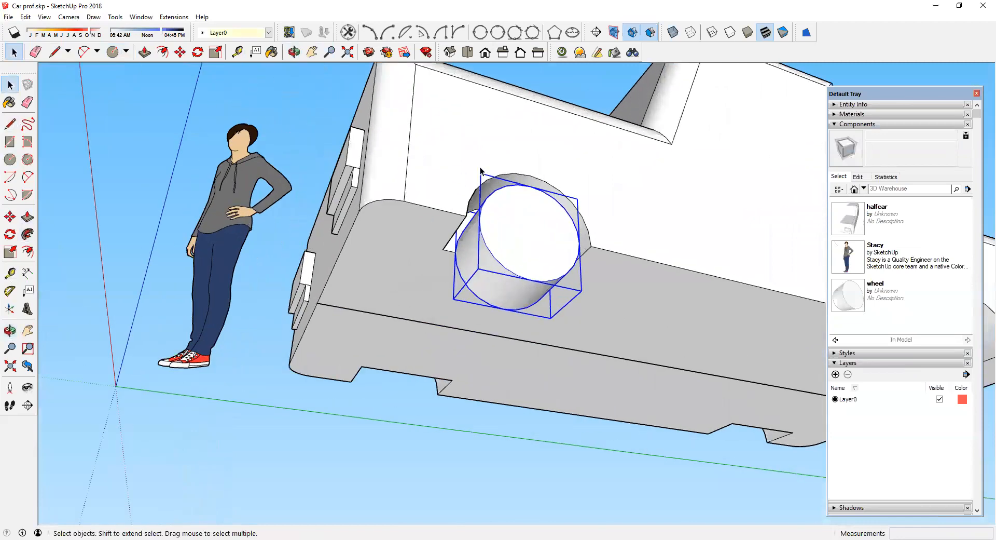
click(525, 148)
click(526, 201)
key(Delete)
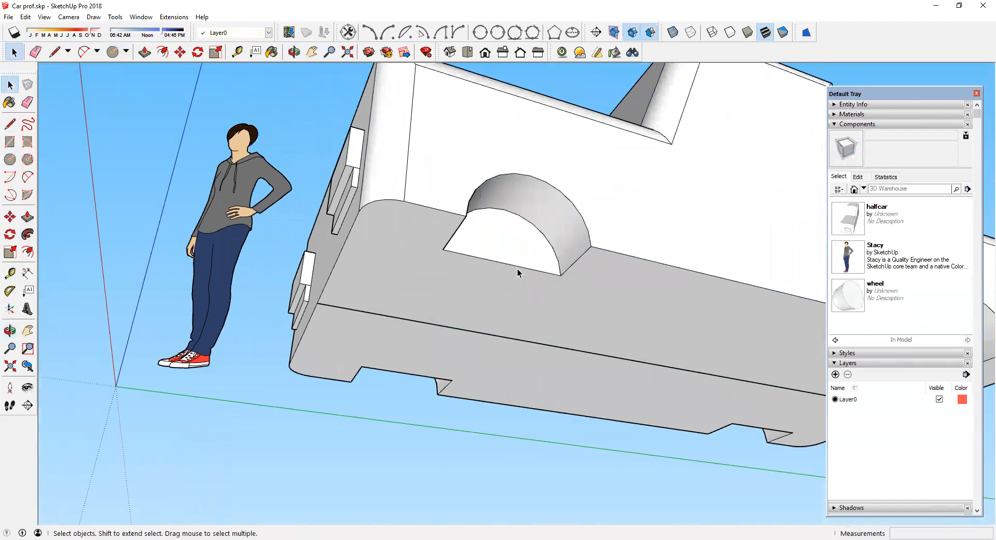
double_click(514, 223)
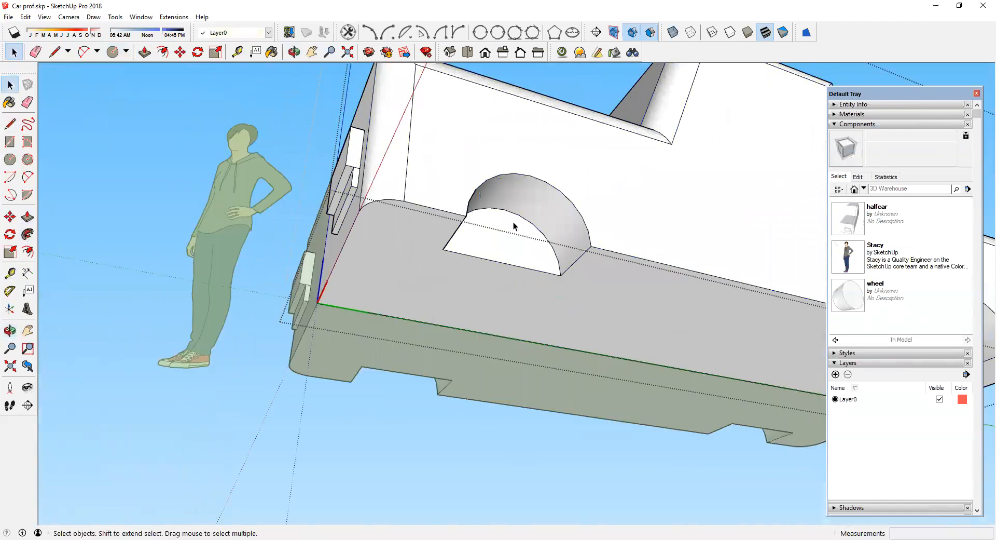
Step: Paste the wheel in place inside the half-car component, in the front wheel arch
click(25, 16)
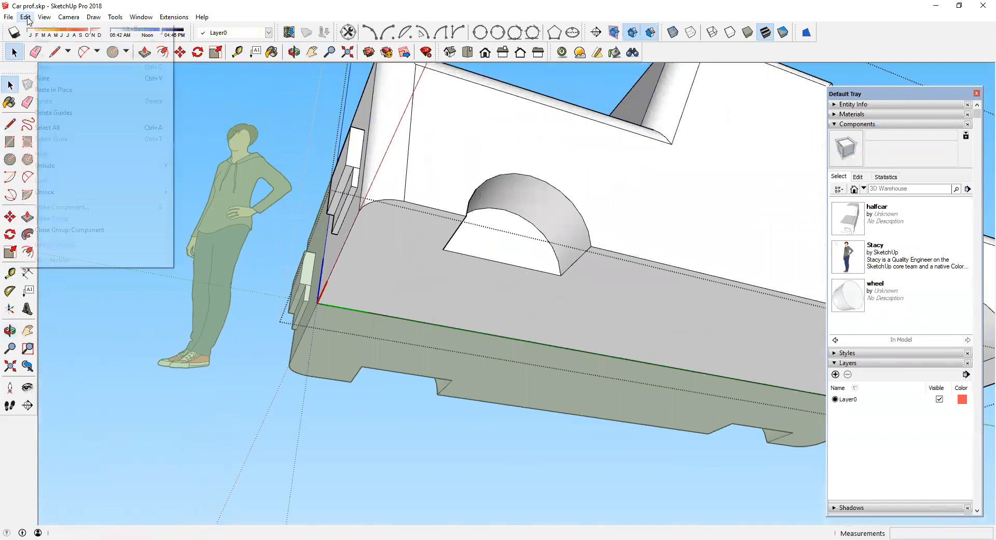
click(42, 89)
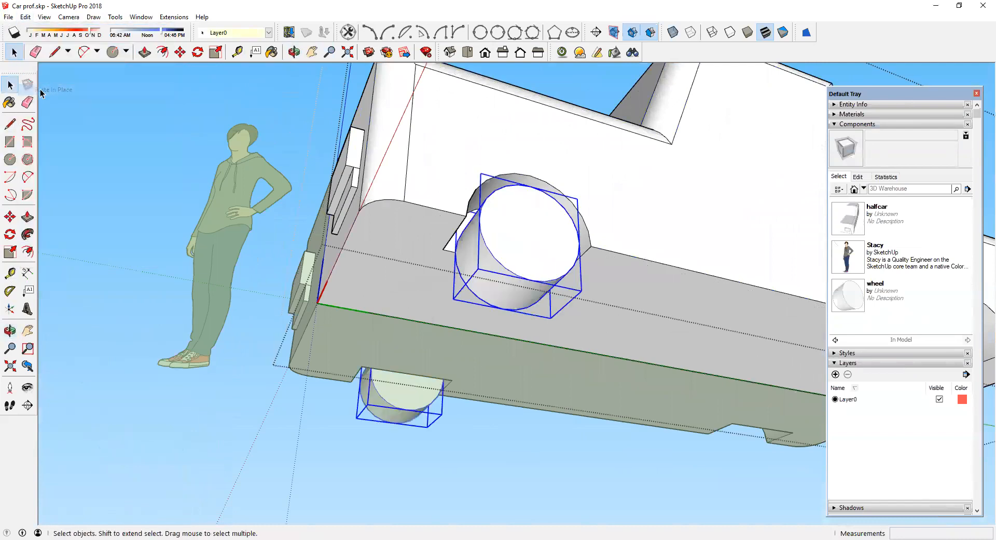
click(174, 128)
middle_drag(173, 129, 587, 235)
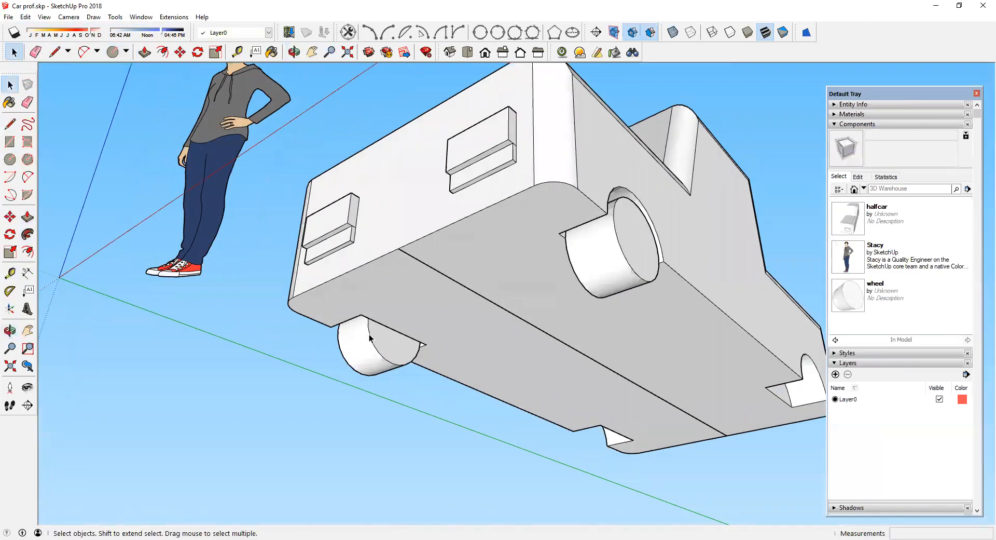
middle_drag(582, 279, 438, 243)
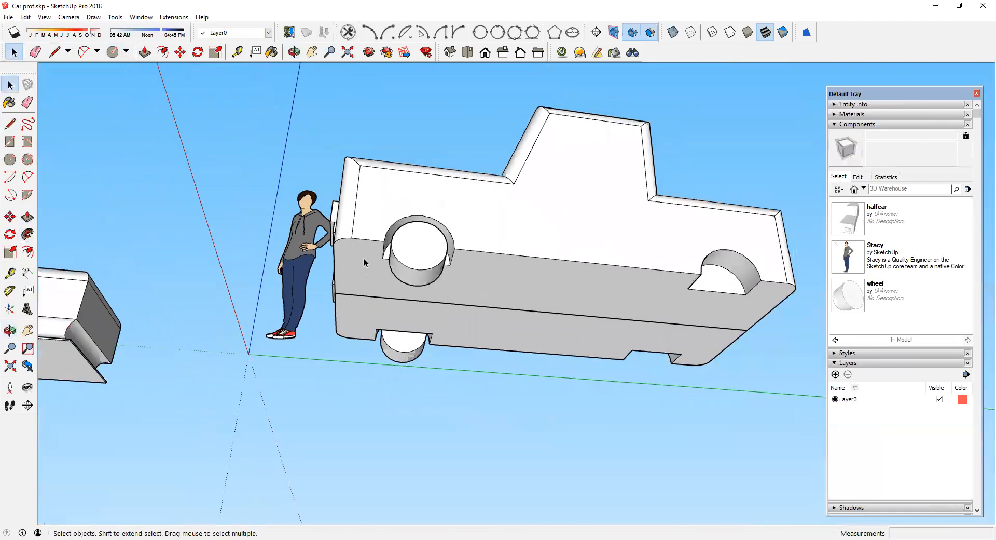
double_click(460, 227)
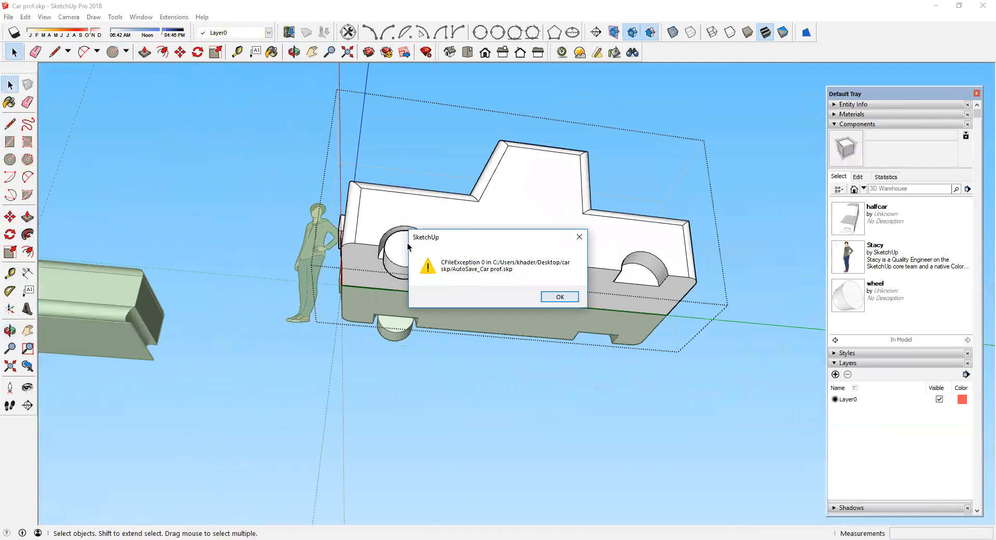
key(Return)
Step: Copy the wheel with the Move tool from the front arch into the rear wheel arch
click(397, 244)
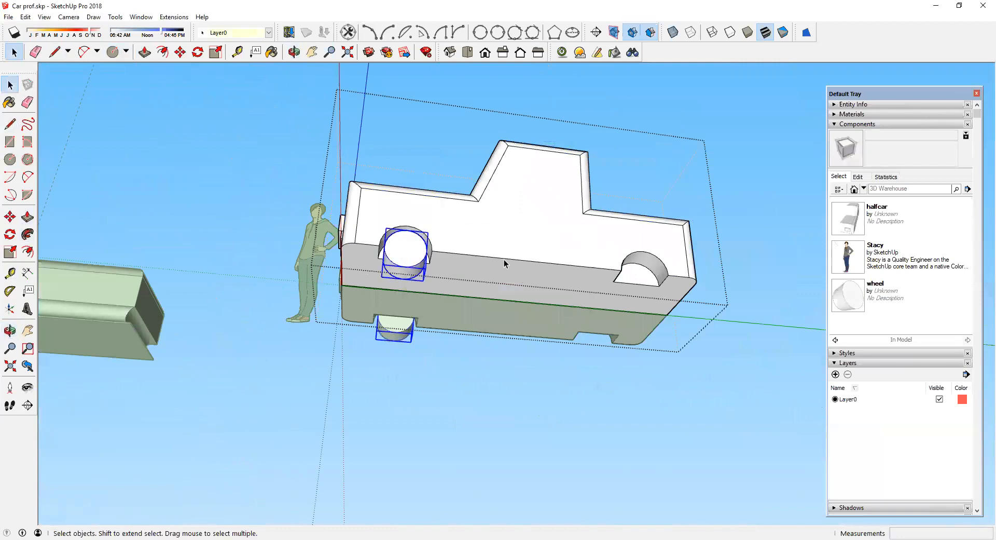
middle_drag(621, 280, 405, 296)
scroll(415, 262, up, 4)
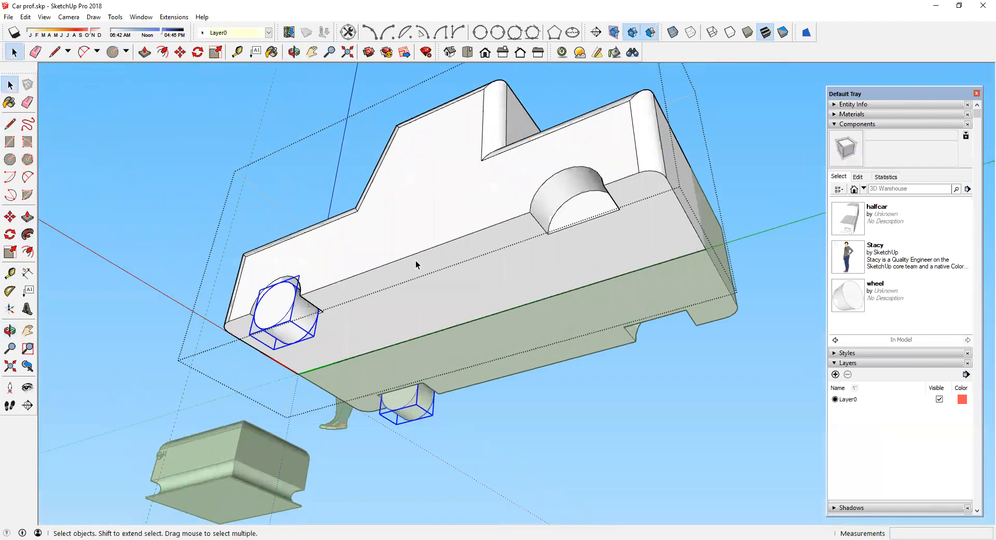
click(10, 216)
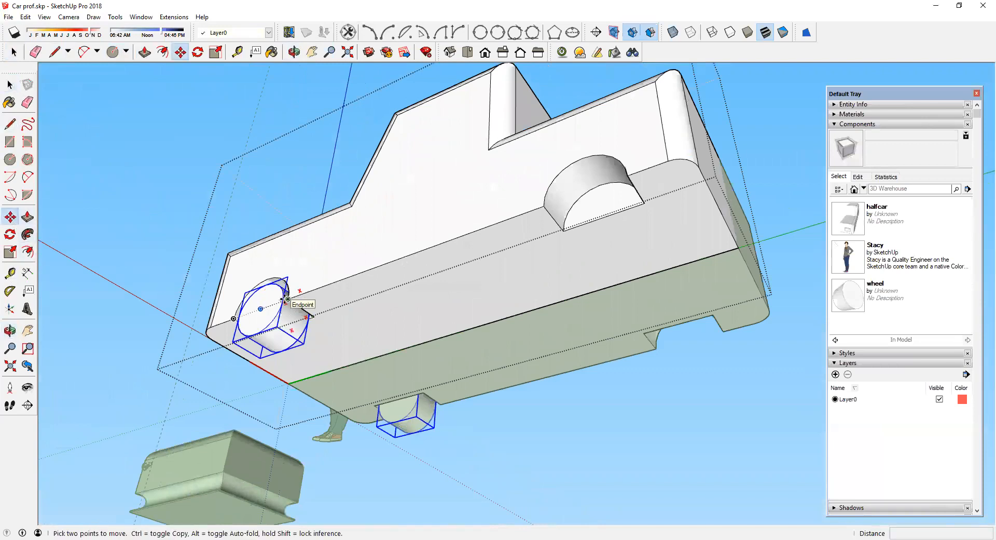
scroll(288, 299, up, 2)
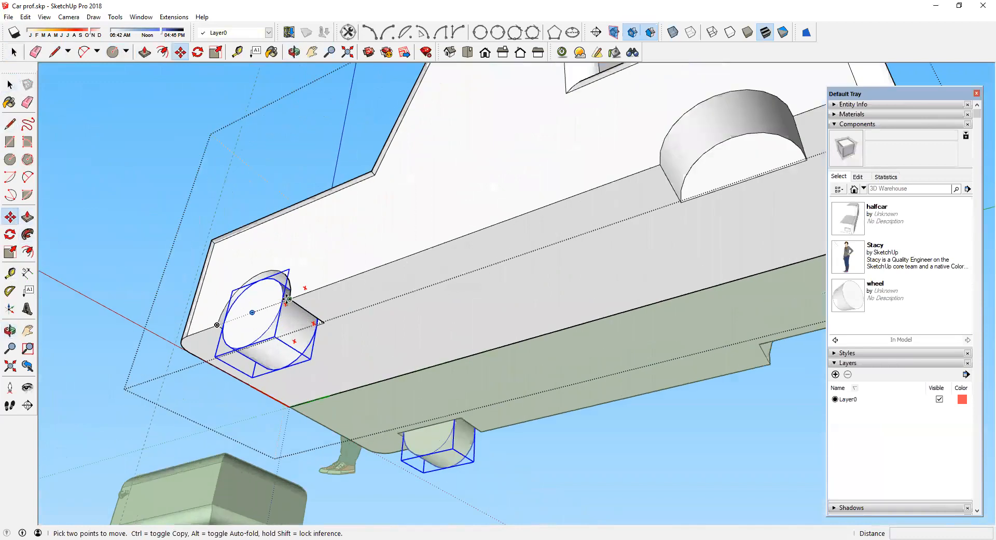
click(288, 300)
key(ctrl)
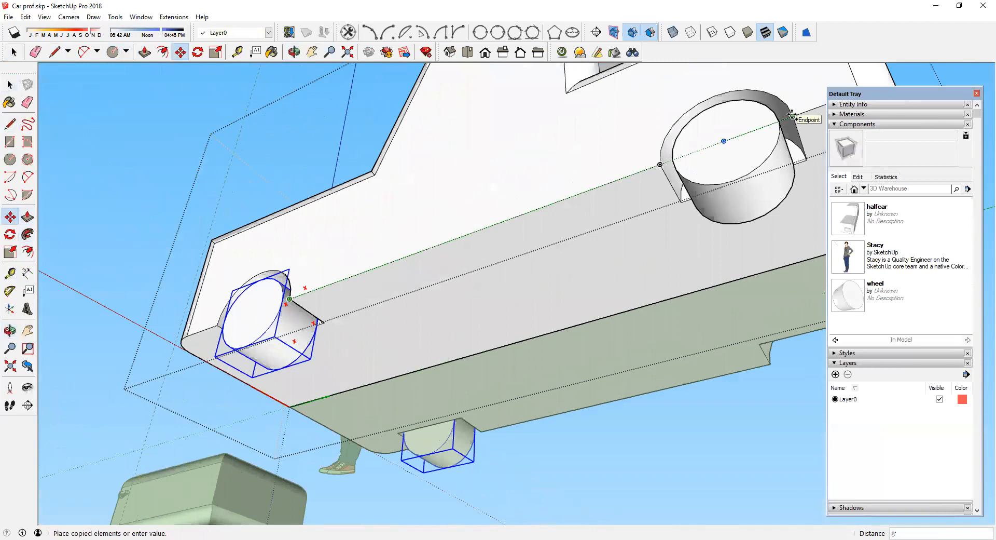
click(793, 116)
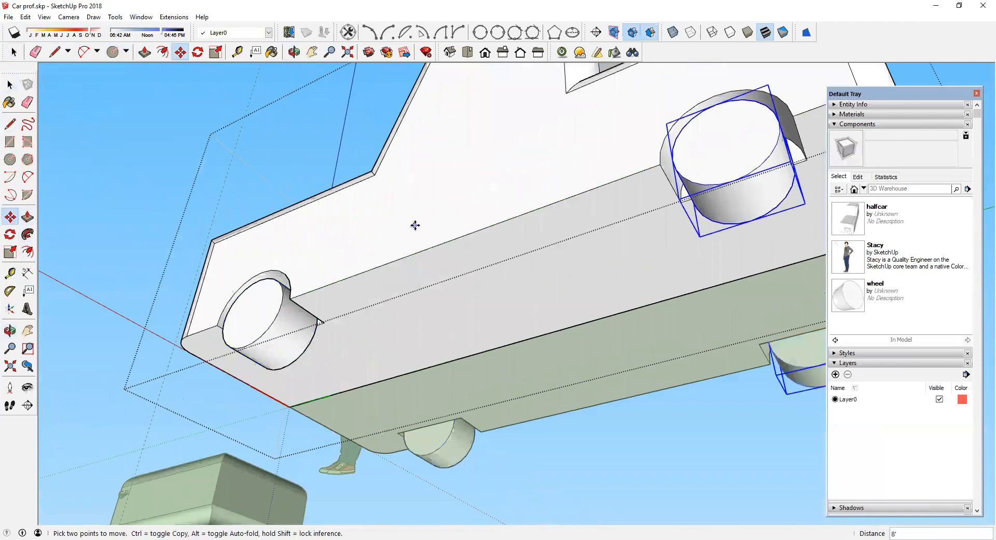
Step: Open the wheel component for editing and offset its outer face edge 4 inches inward
scroll(416, 225, down, 5)
middle_drag(391, 227, 418, 256)
scroll(419, 256, down, 4)
middle_drag(482, 277, 527, 233)
scroll(550, 332, up, 6)
scroll(491, 211, up, 5)
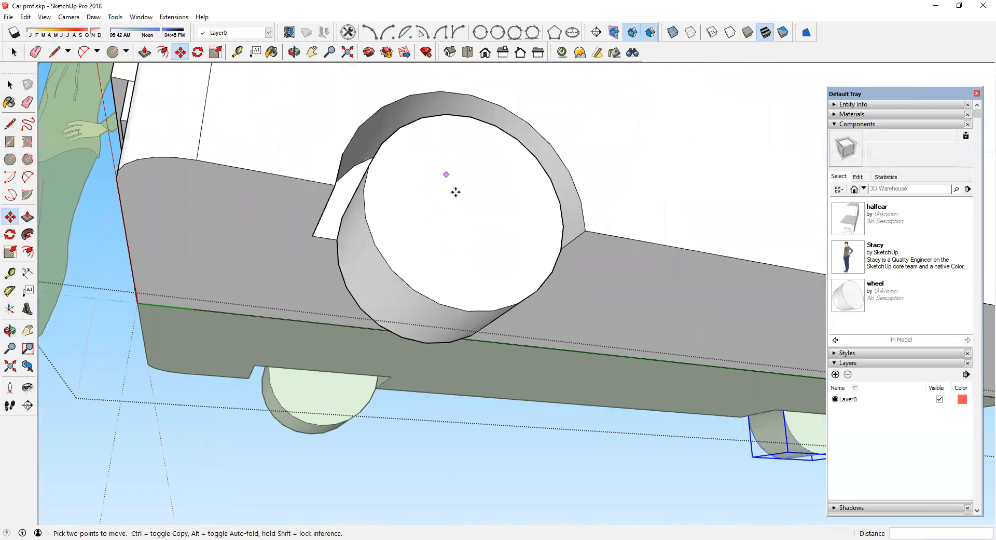
click(8, 86)
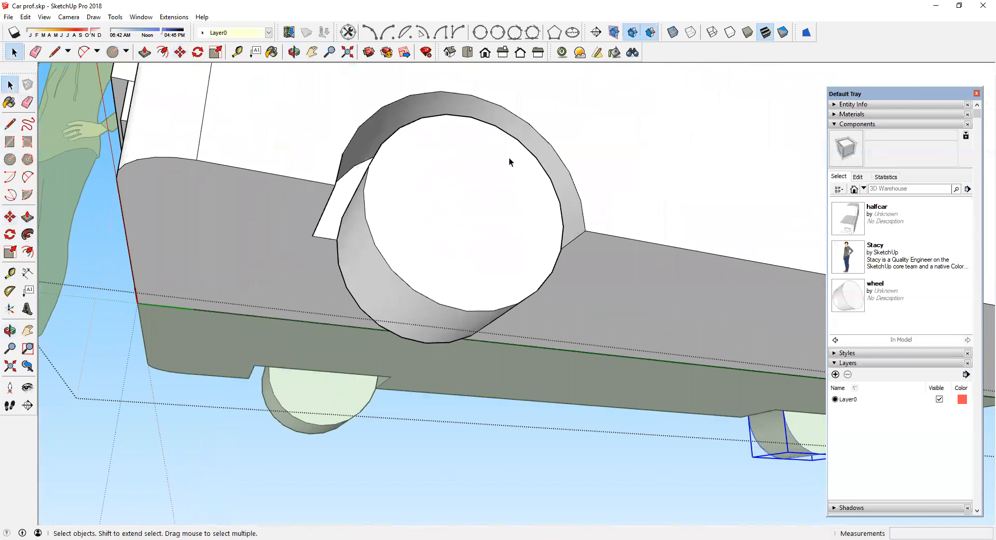
click(459, 160)
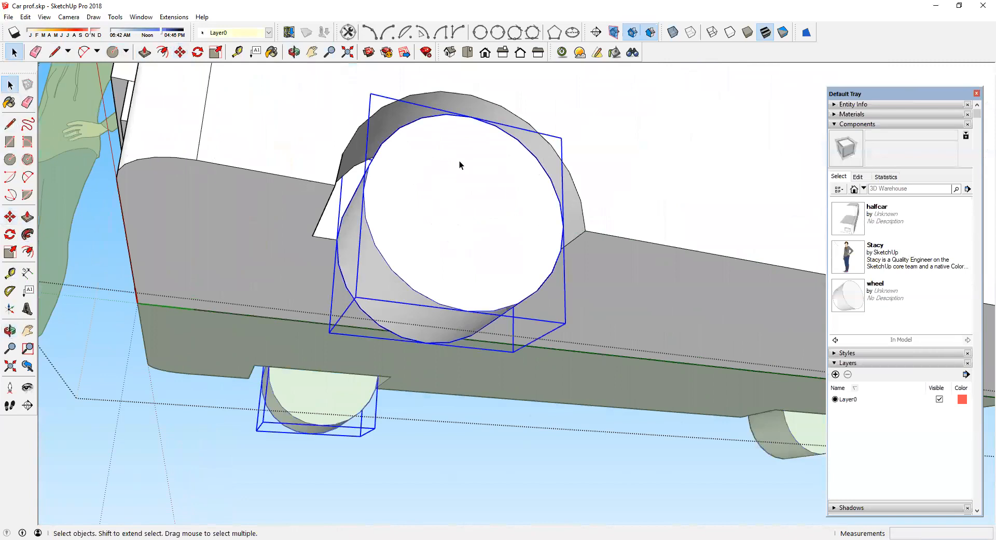
double_click(459, 161)
click(28, 252)
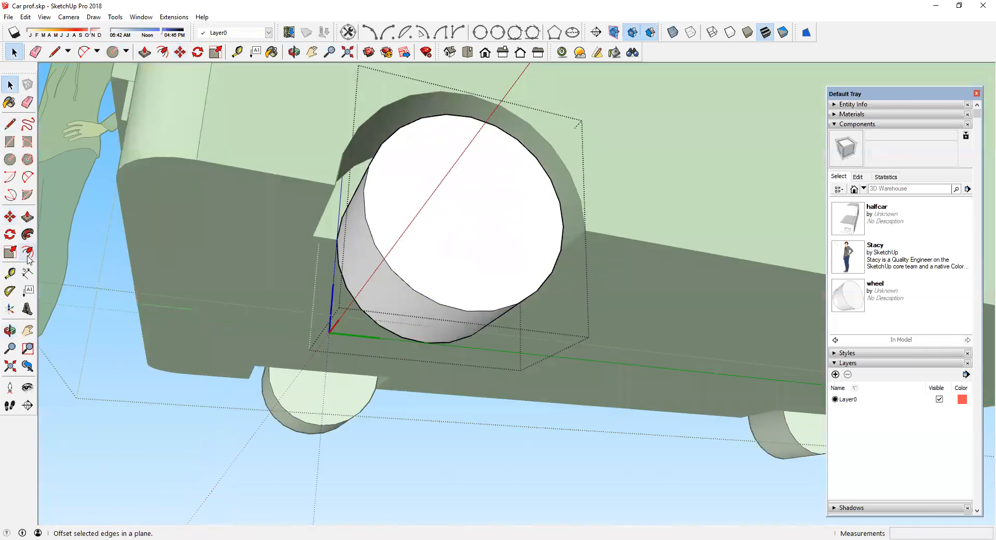
click(415, 121)
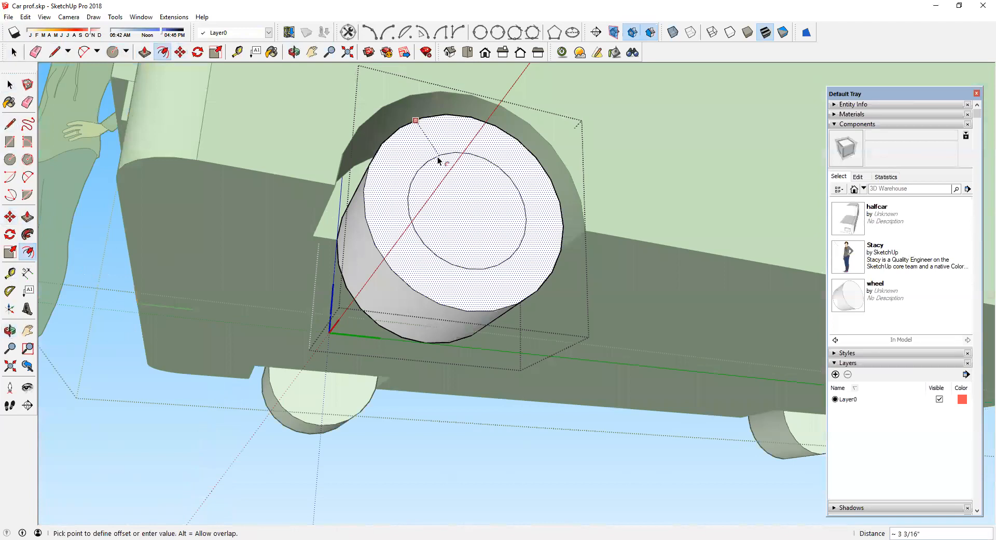
click(437, 157)
text(4)
key(Return)
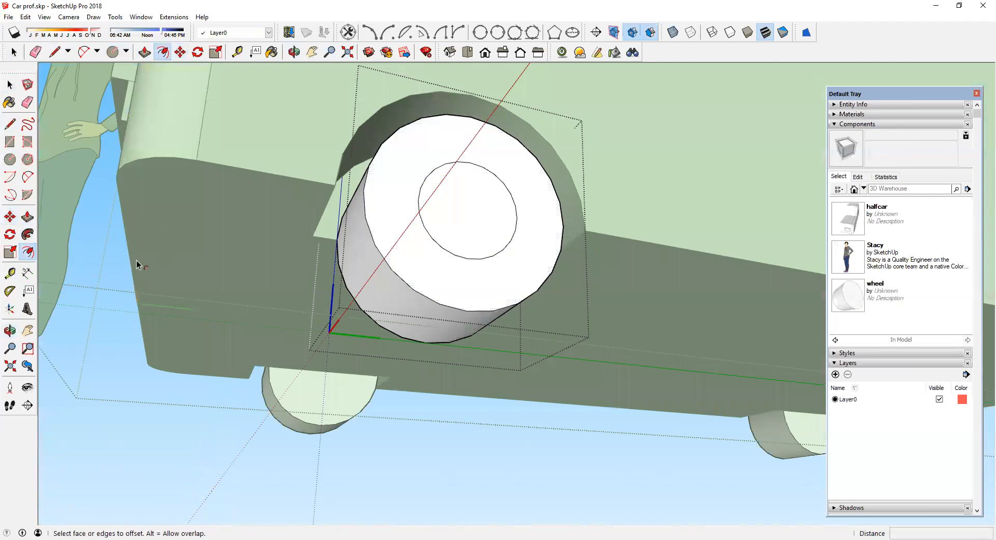
Step: Push/pull the inner circle about 1 5/16 inches into the wheel to form a hub recess
middle_drag(423, 206, 446, 168)
scroll(493, 167, up, 2)
key(Escape)
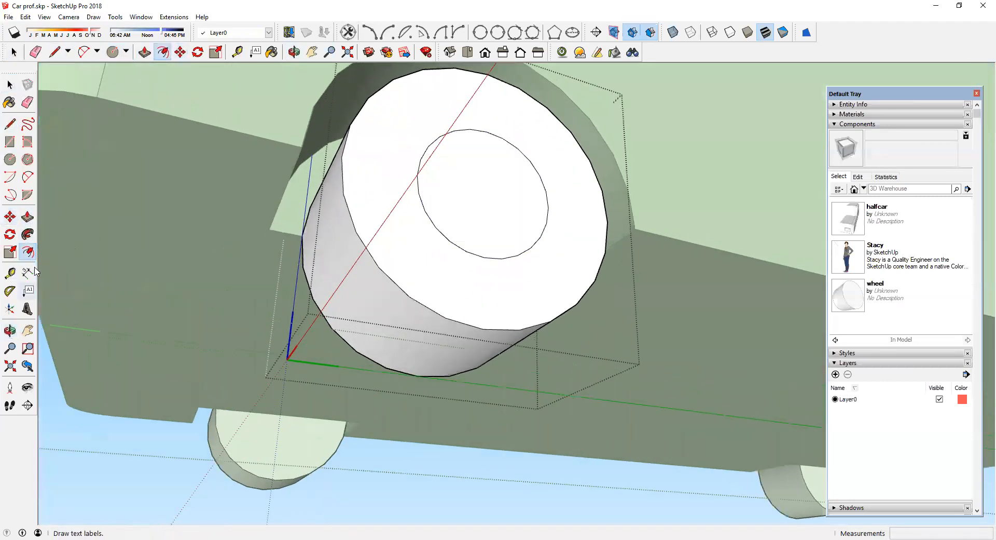
click(28, 217)
click(519, 175)
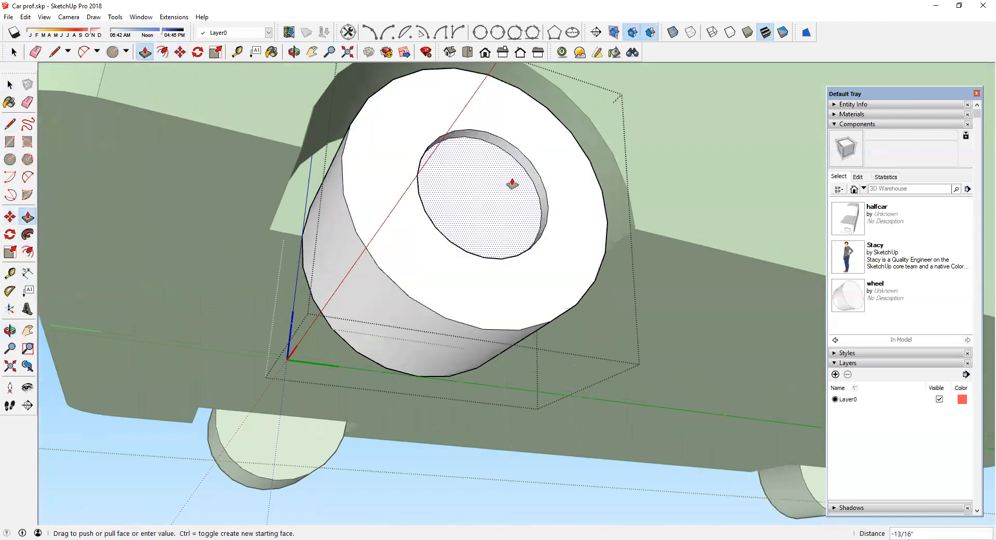
click(511, 181)
middle_drag(498, 173, 504, 227)
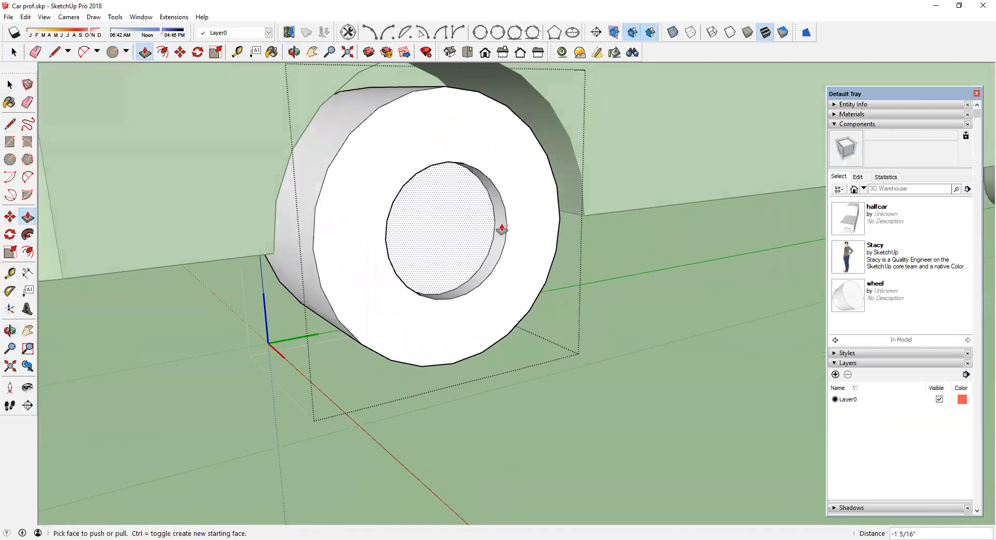
Step: Inspect the modified wheels from the side and from underneath the car
scroll(431, 224, down, 5)
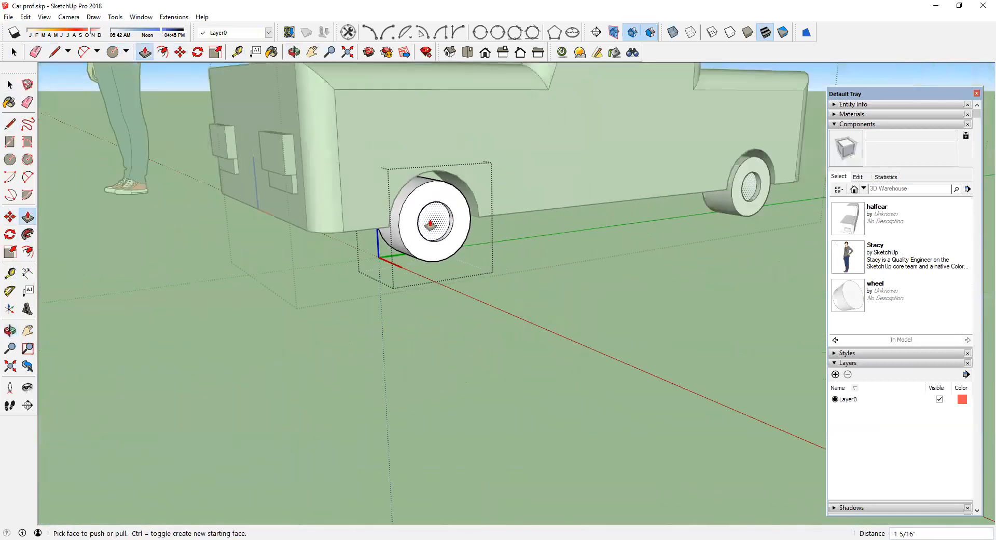
middle_drag(430, 224, 333, 266)
middle_drag(356, 216, 488, 305)
click(10, 85)
scroll(134, 172, down, 5)
scroll(228, 215, down, 2)
middle_drag(239, 179, 278, 204)
middle_drag(367, 228, 305, 101)
scroll(462, 282, up, 5)
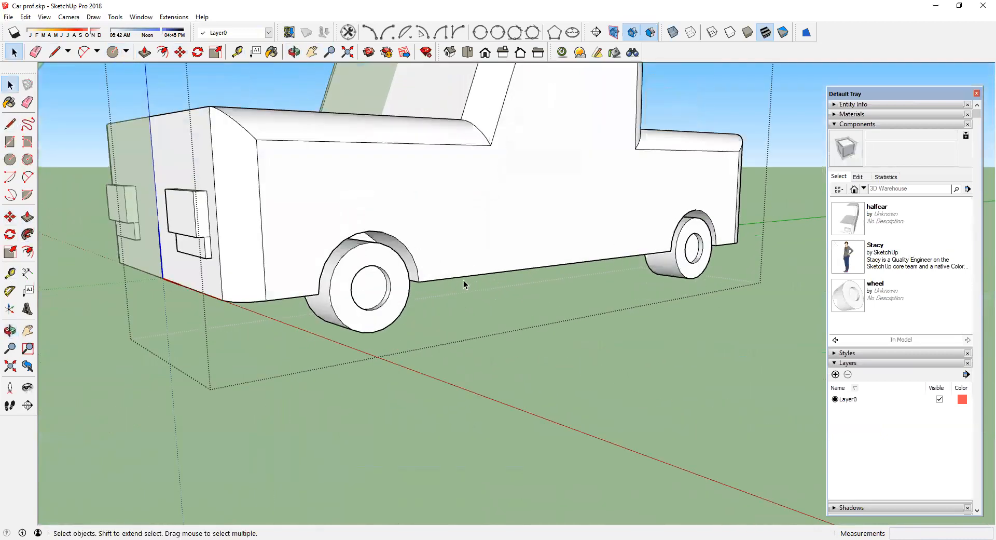
middle_drag(325, 263, 327, 198)
scroll(327, 195, up, 2)
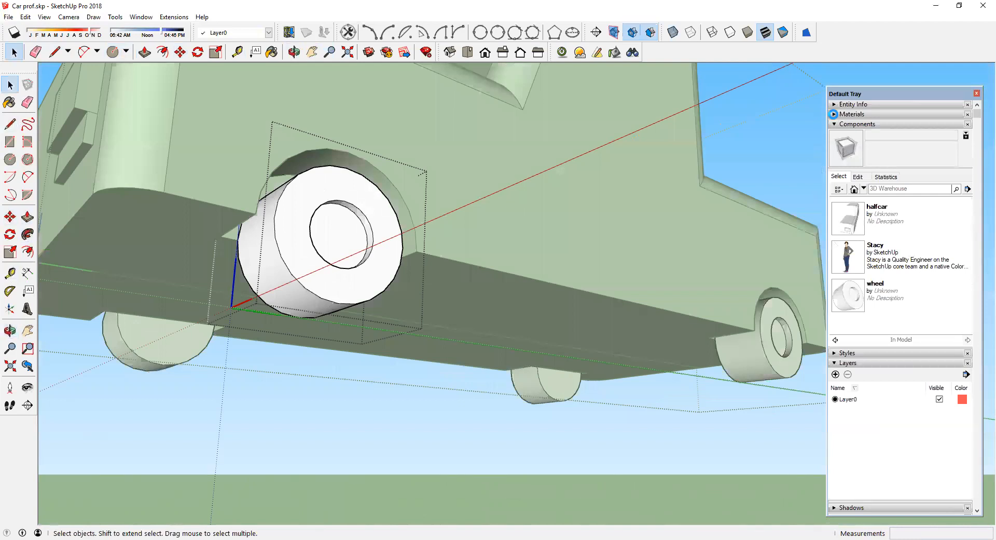
Step: Paint the wheel's tyre faces with the black Color M09 from the Colors material library
click(834, 114)
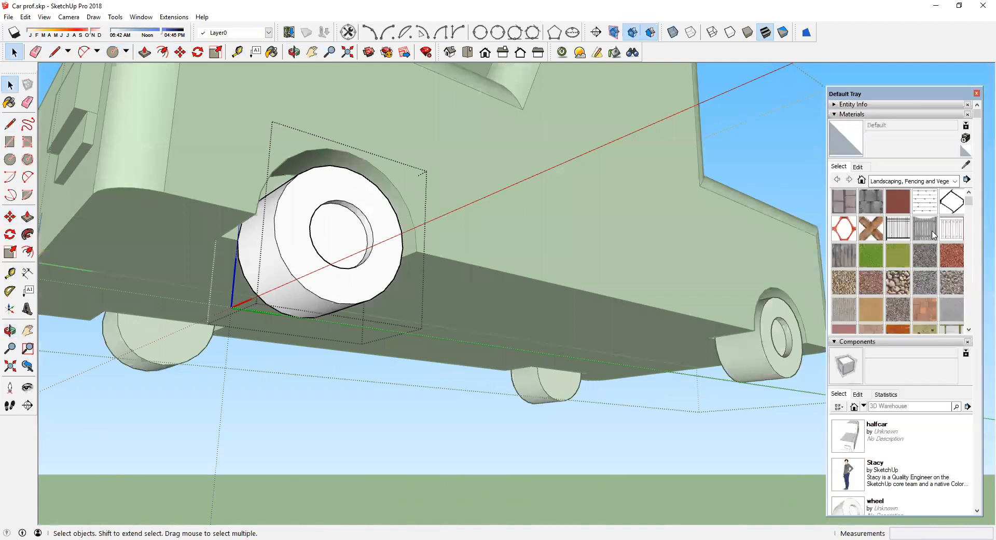
scroll(900, 208, down, 5)
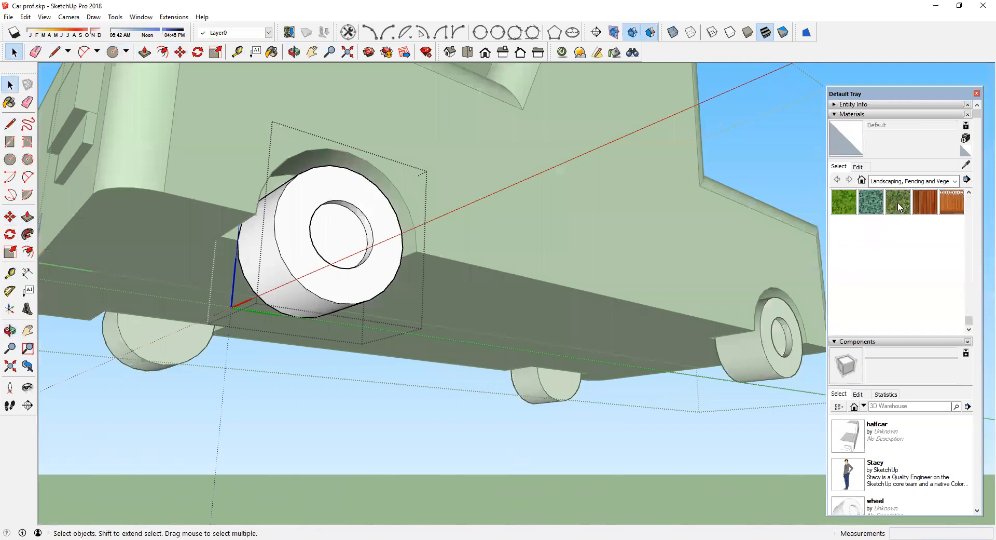
click(955, 181)
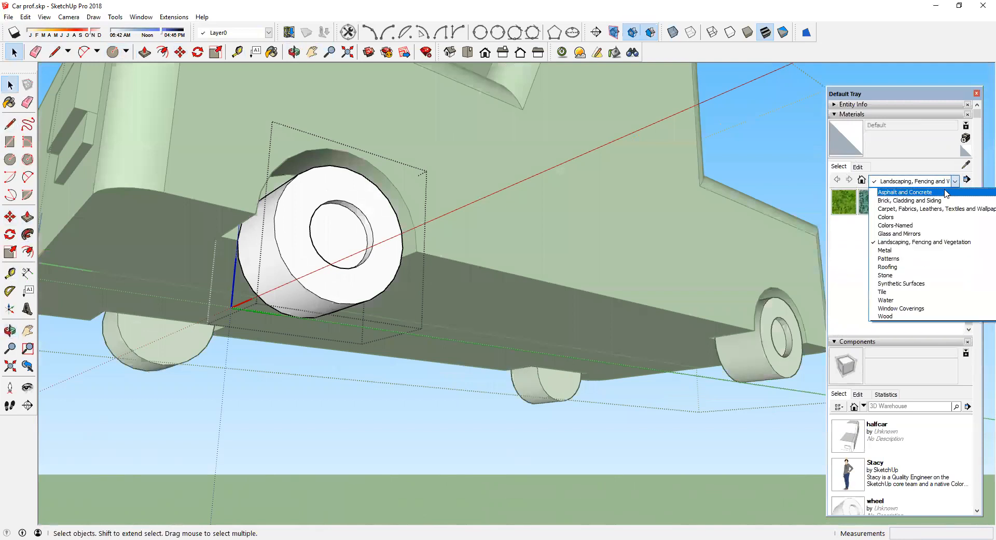
click(922, 220)
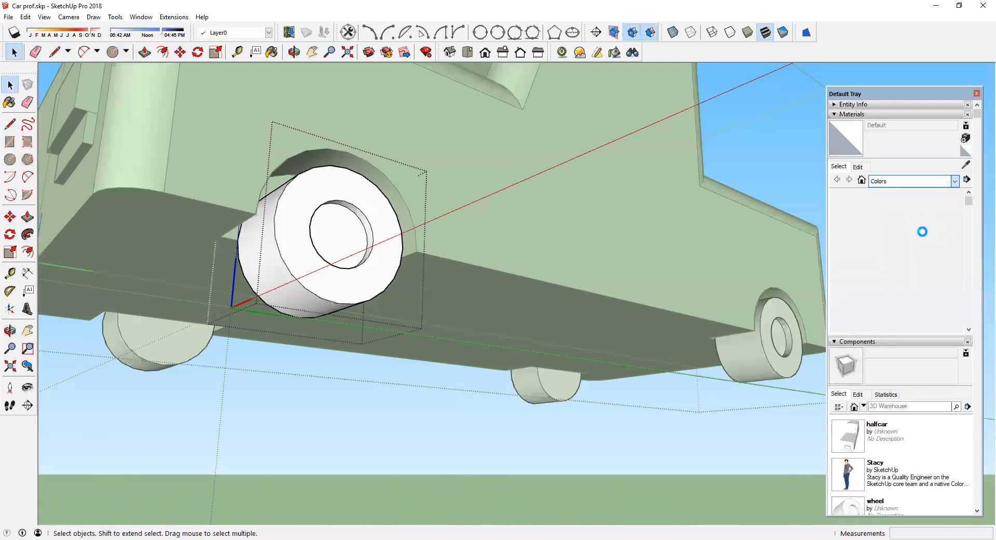
drag(969, 202, 968, 314)
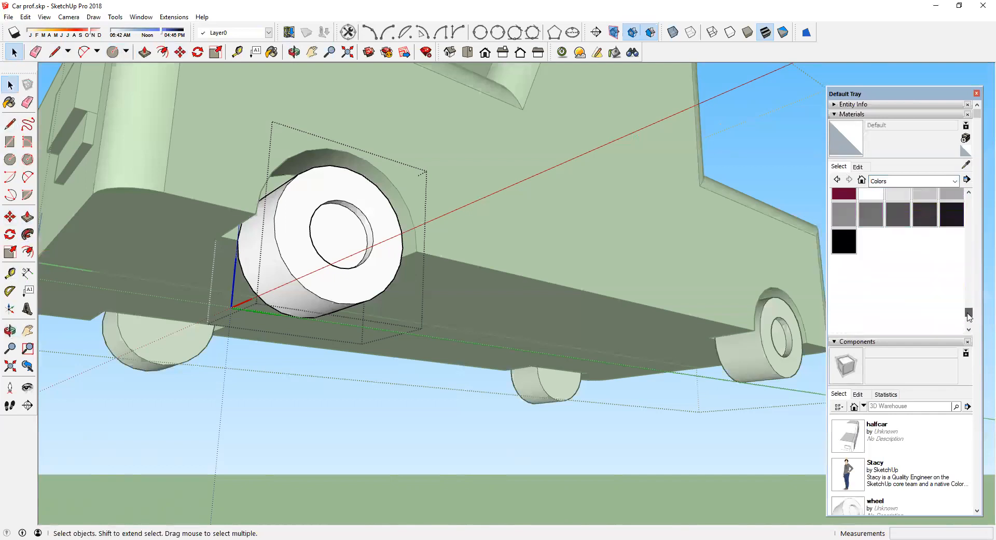
click(837, 228)
click(319, 271)
click(286, 271)
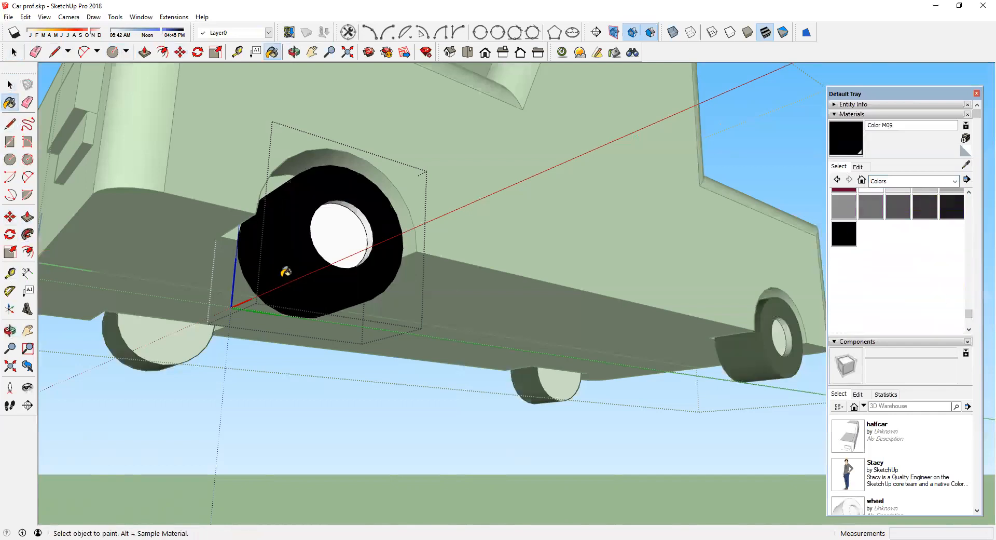
mouse_move(287, 272)
middle_down()
mouse_move(716, 216)
mouse_move(472, 258)
mouse_move(289, 274)
mouse_move(235, 187)
middle_up()
click(715, 216)
key(space)
Step: Draw a vertical guide line from the top edge of the wheel's hub circle down to its centre
middle_drag(322, 89, 372, 94)
scroll(239, 239, up, 6)
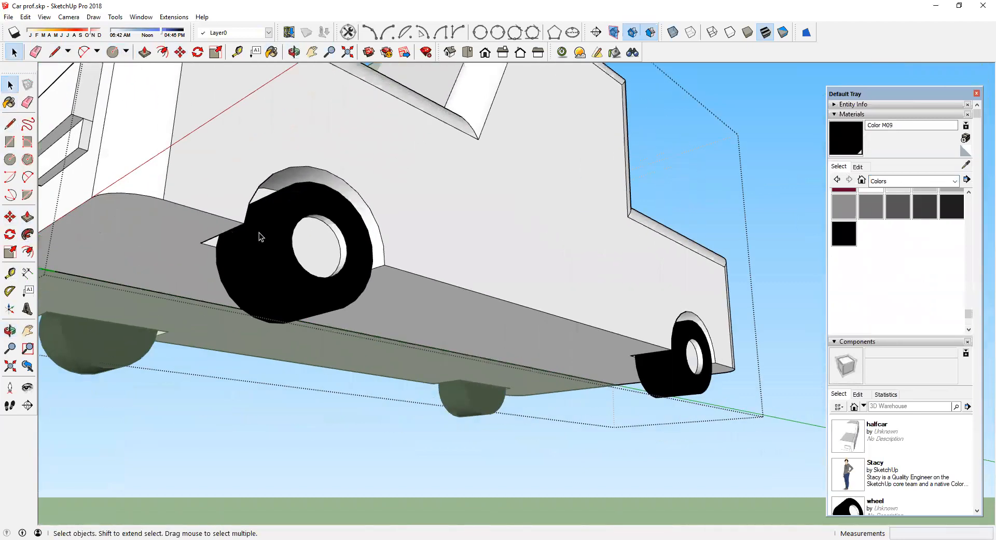
scroll(265, 260, up, 5)
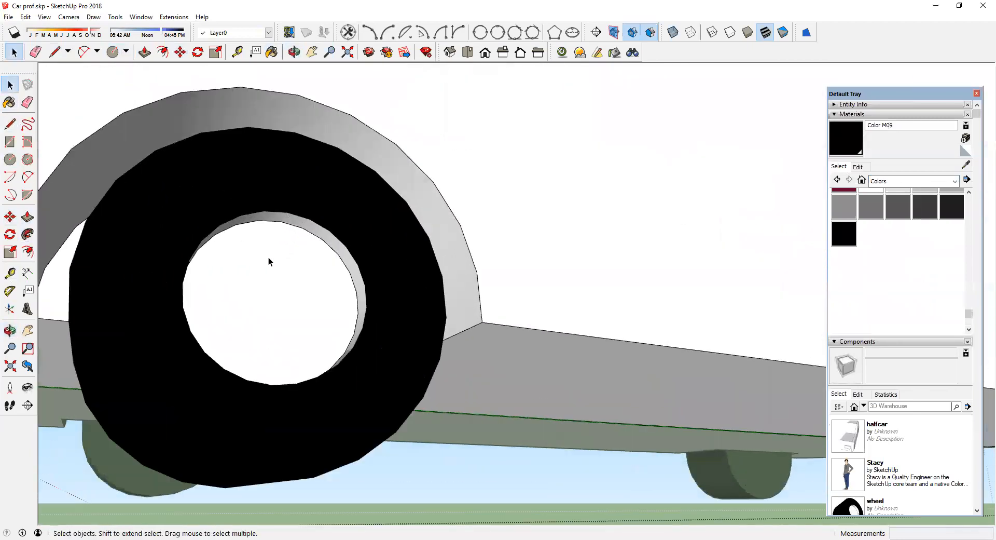
scroll(322, 276, down, 6)
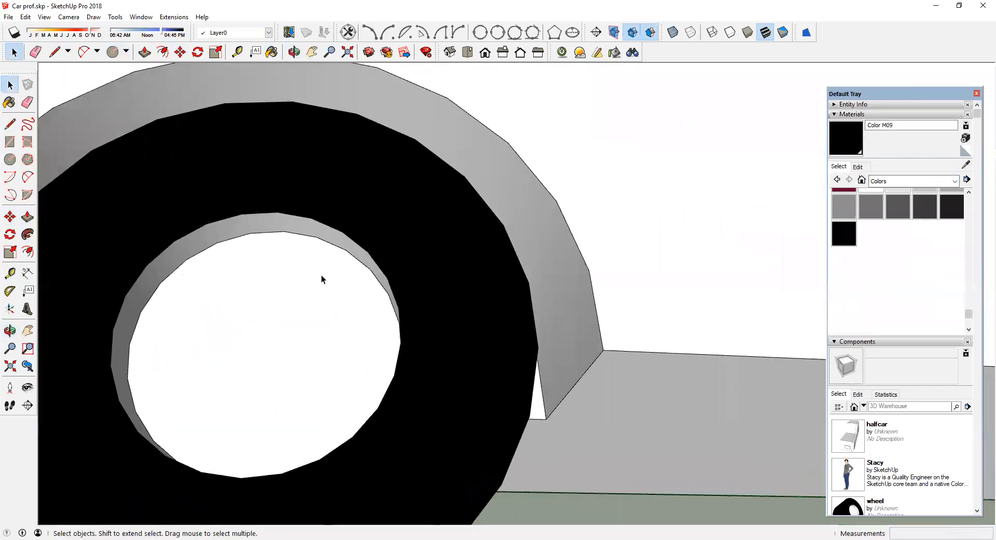
middle_drag(322, 275, 362, 279)
scroll(358, 279, up, 4)
click(351, 279)
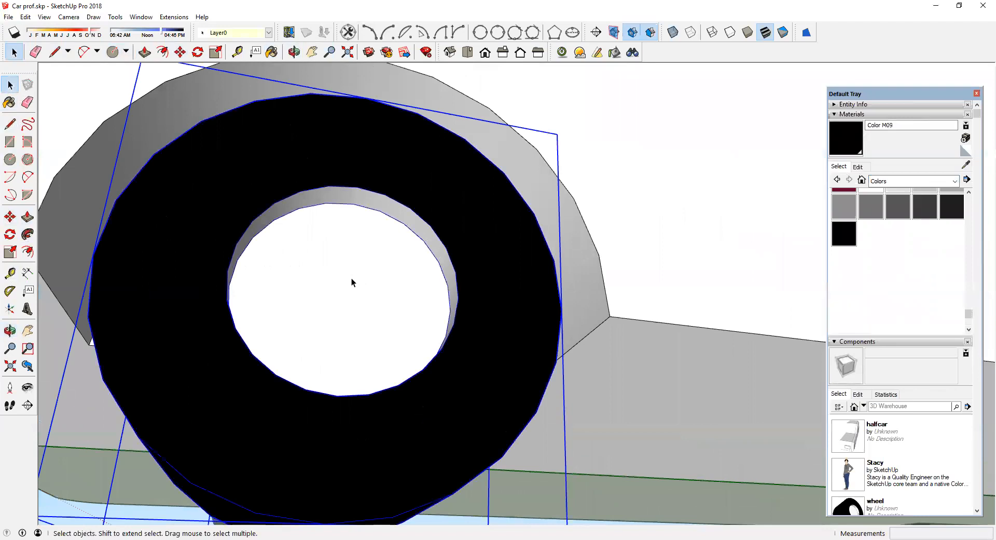
scroll(350, 278, down, 5)
mouse_move(358, 272)
middle_down()
mouse_move(331, 369)
mouse_move(356, 264)
middle_up()
scroll(355, 264, up, 3)
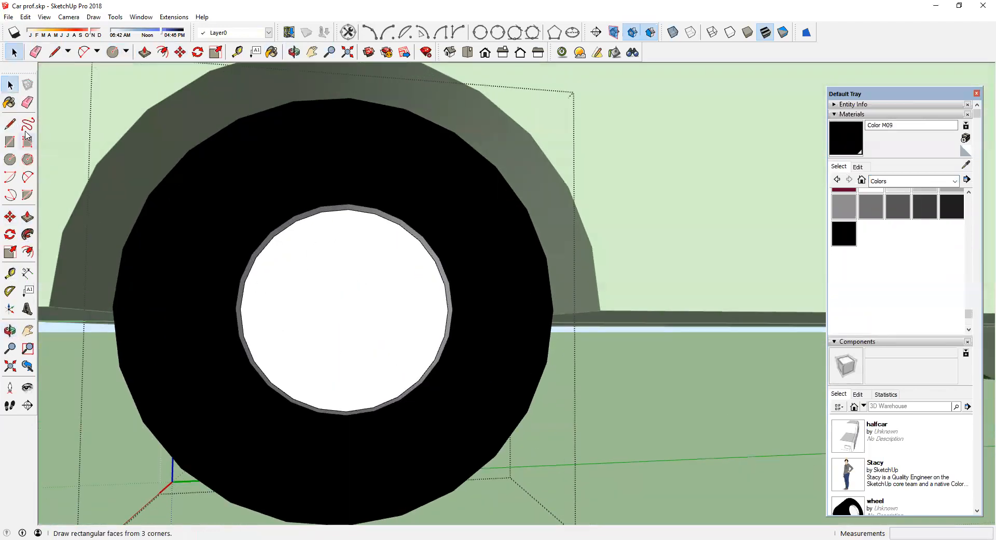
click(10, 124)
click(349, 209)
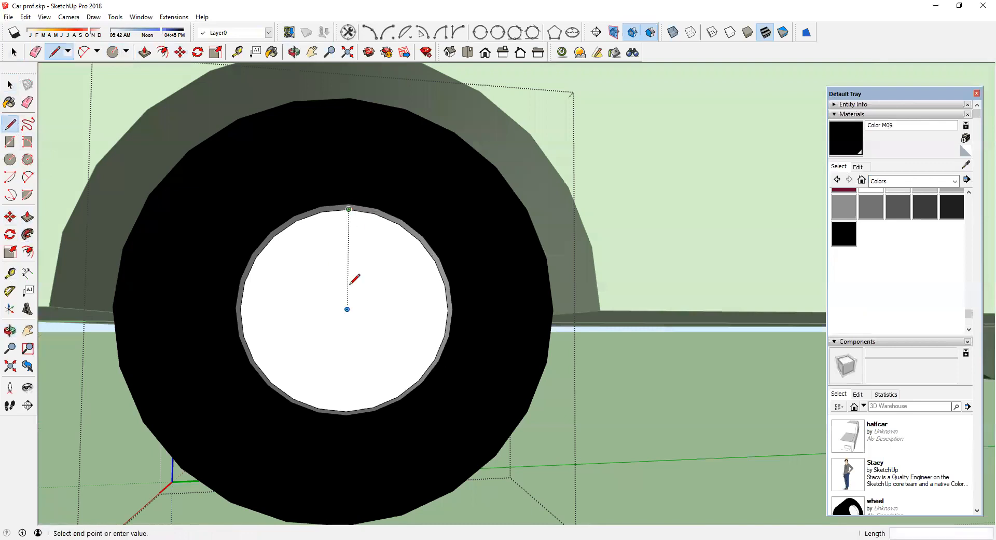
click(347, 309)
mouse_move(348, 313)
middle_down()
mouse_move(296, 305)
mouse_move(356, 315)
middle_up()
scroll(355, 313, up, 2)
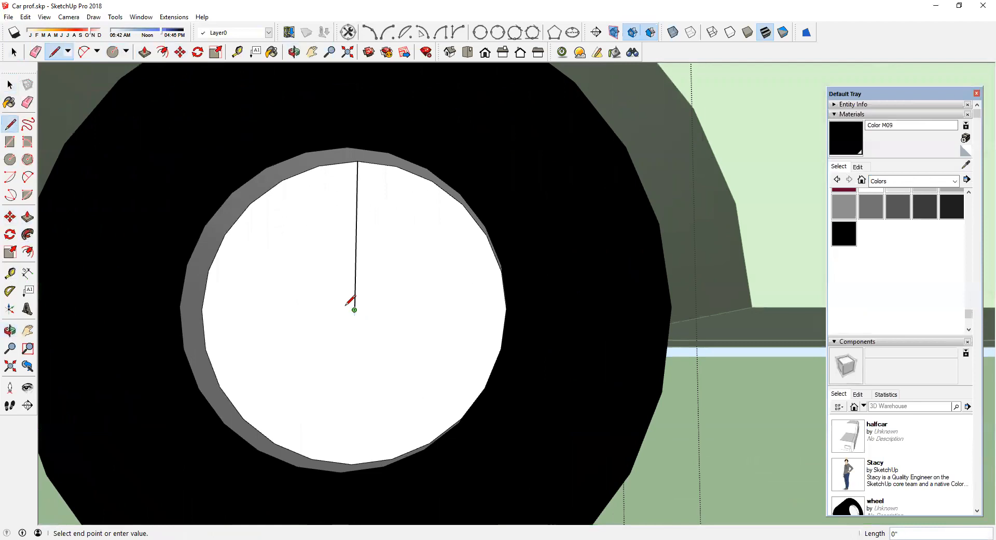
Step: Draw a small six-sided polygon on the hub face centred on the guide line near its top
click(27, 159)
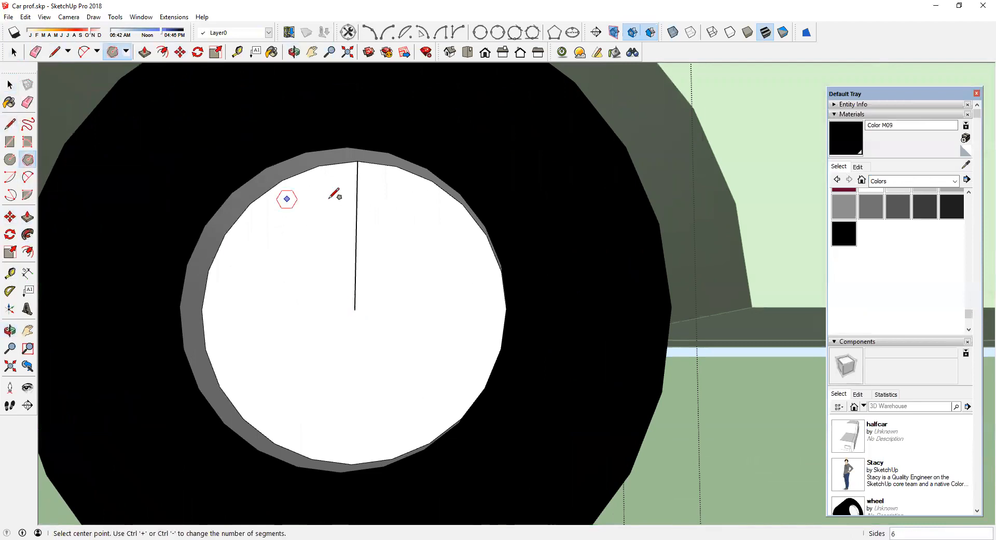
click(357, 212)
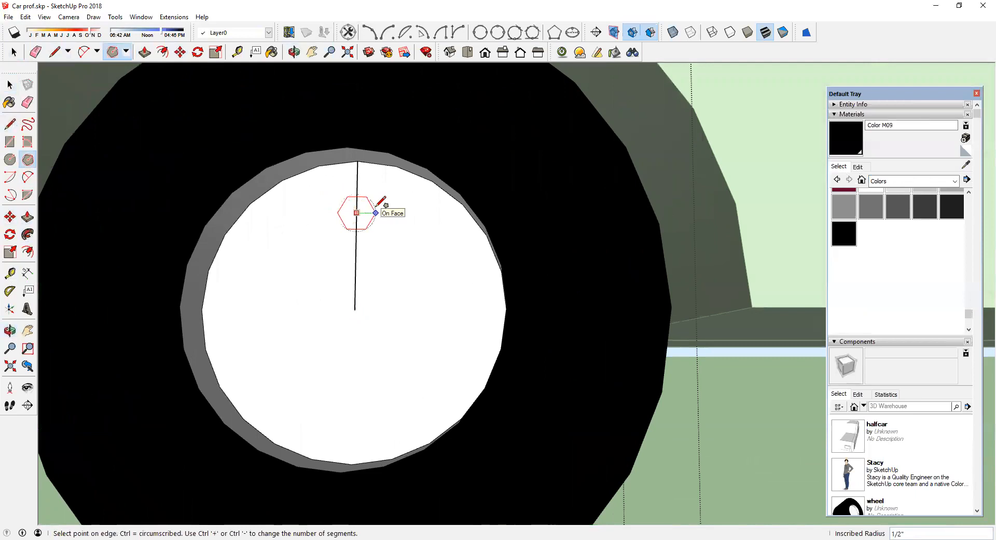
click(377, 205)
key(o)
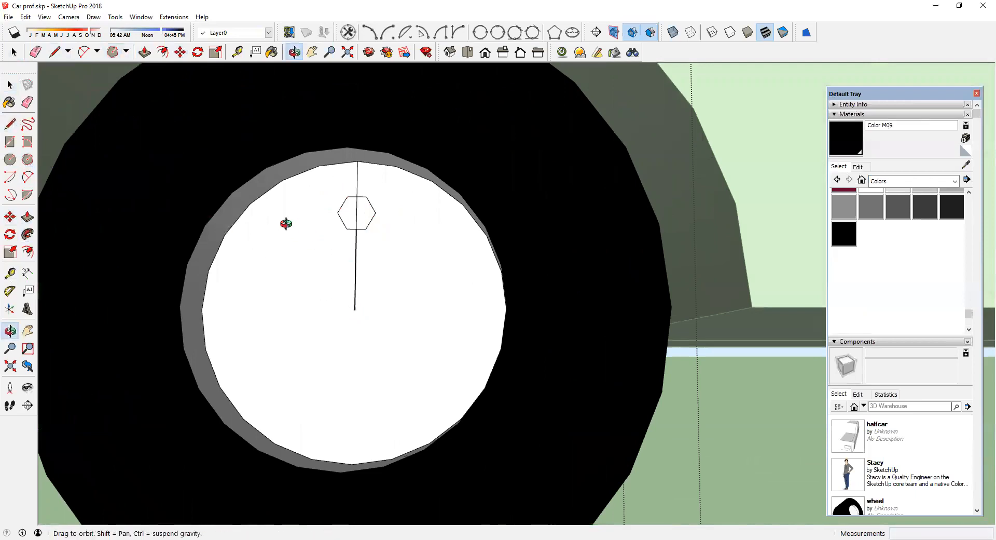
drag(284, 222, 215, 183)
middle_drag(215, 183, 218, 229)
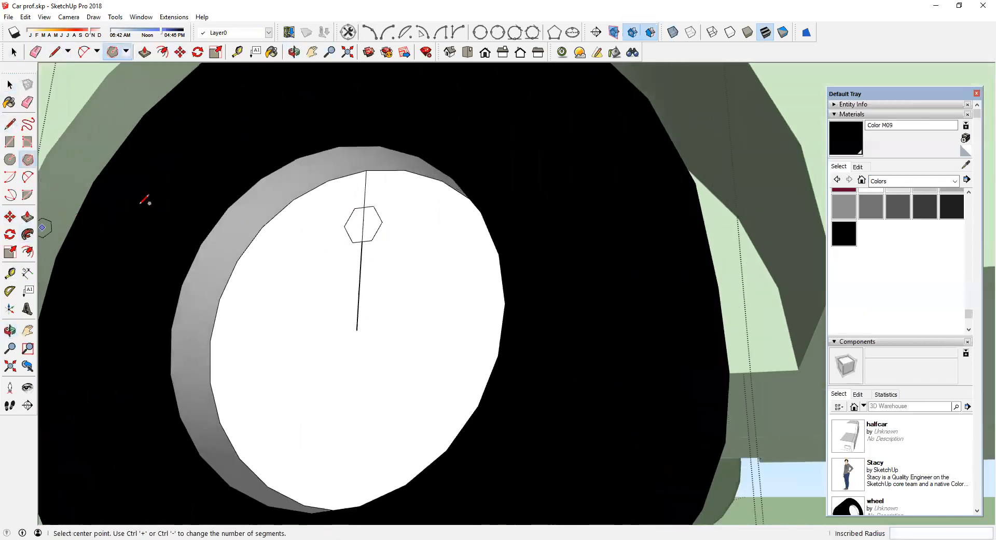
Step: Erase the guide line segment inside the hexagon and push/pull the hexagon outward 3/4 inch
click(27, 103)
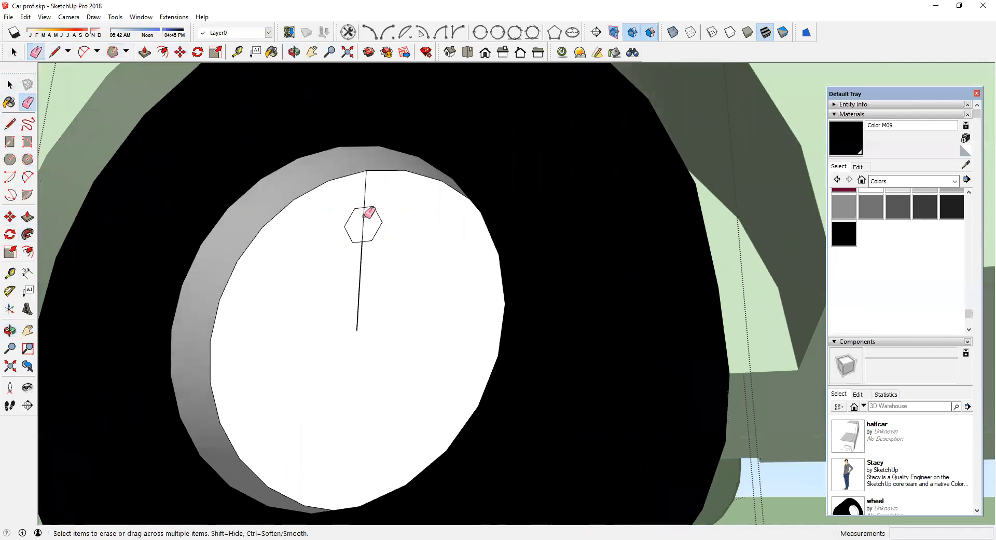
click(363, 194)
click(28, 217)
drag(362, 223, 356, 219)
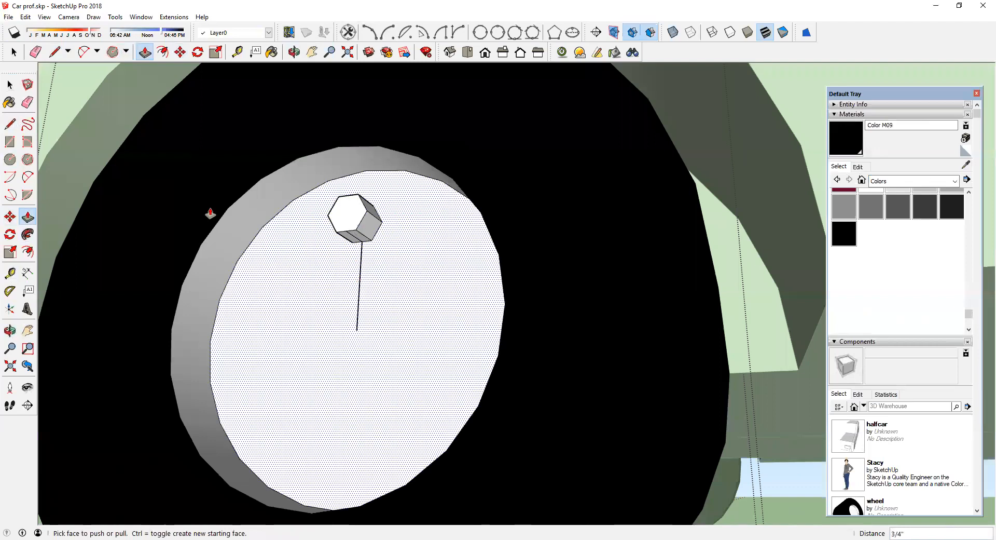
Step: Pick the light grey Color M02, select the hexagonal prism and make it a component named nutt
click(28, 102)
scroll(269, 252, up, 3)
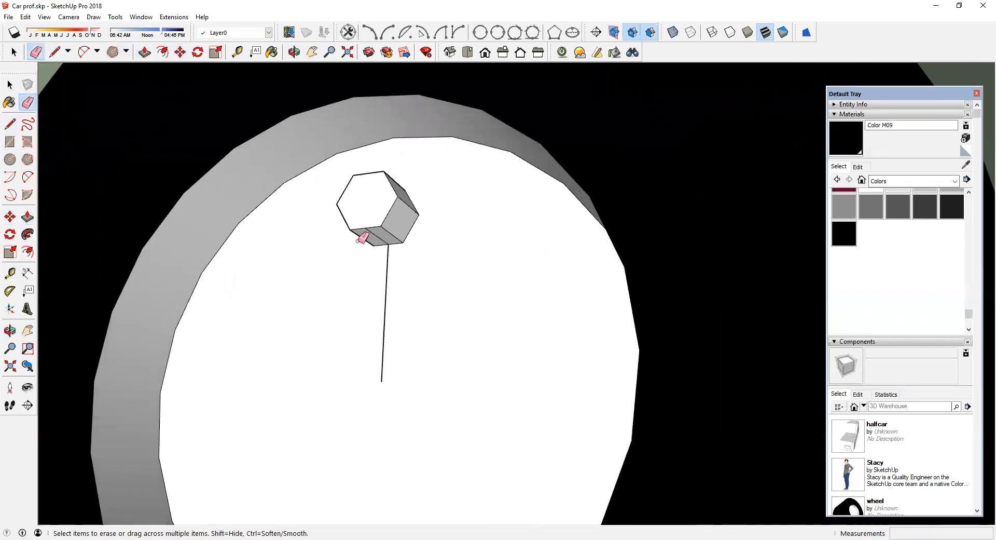
key(o)
mouse_move(451, 275)
middle_down()
mouse_move(616, 276)
mouse_move(616, 249)
middle_up()
click(10, 86)
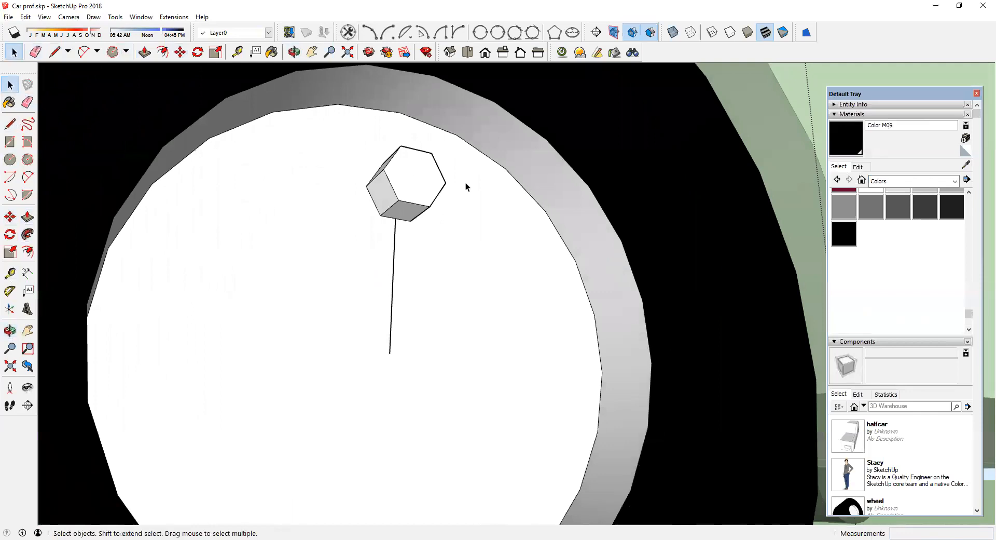
drag(359, 135, 454, 234)
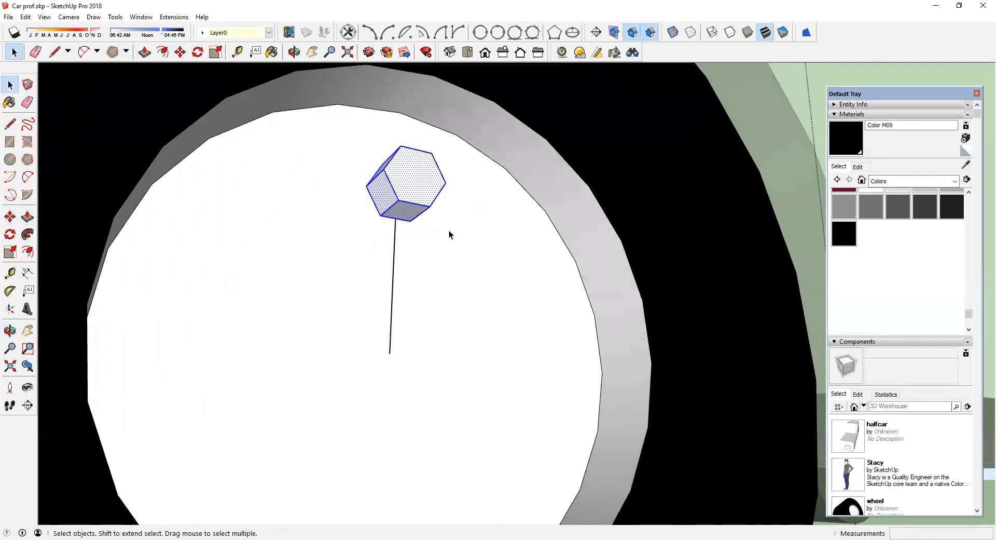
click(924, 195)
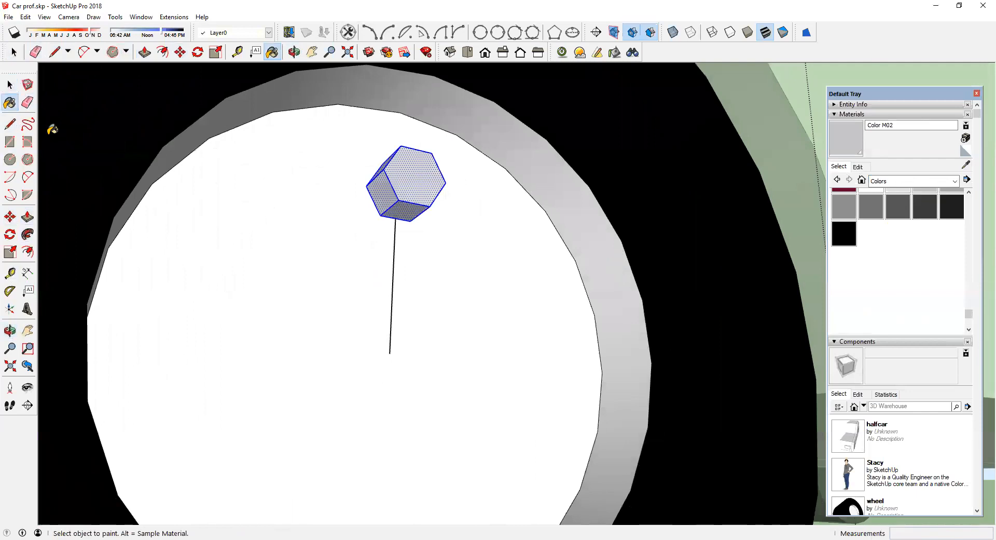
right_click(400, 185)
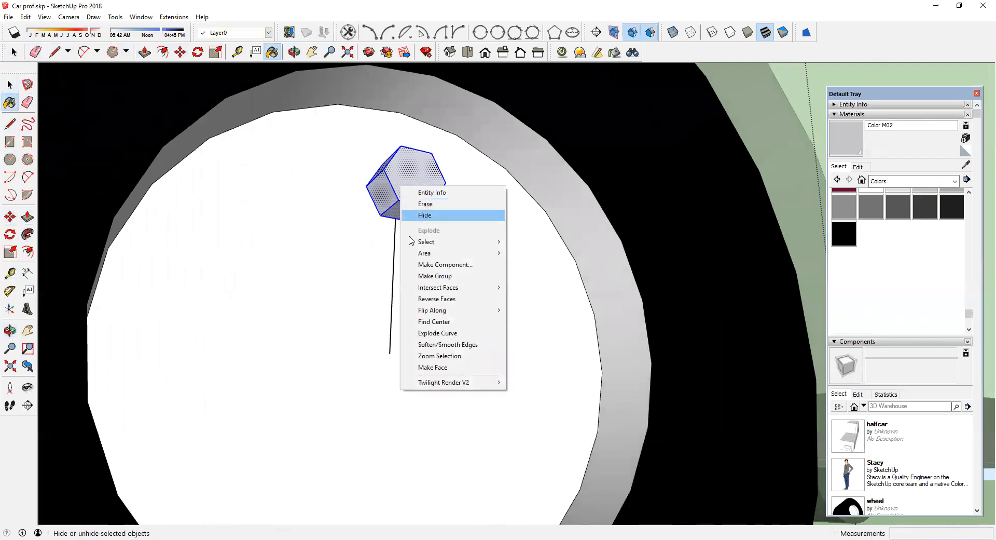
click(423, 264)
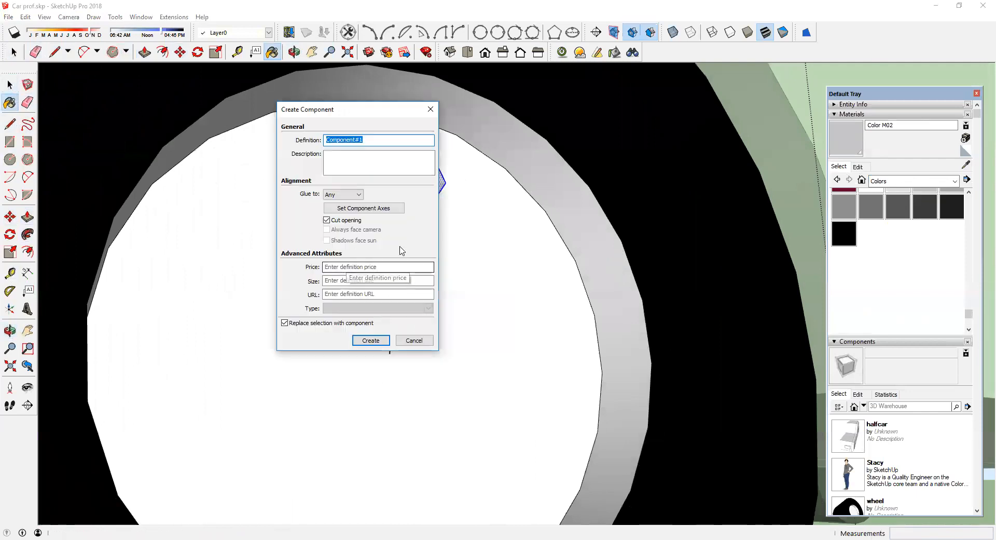
text(nutt)
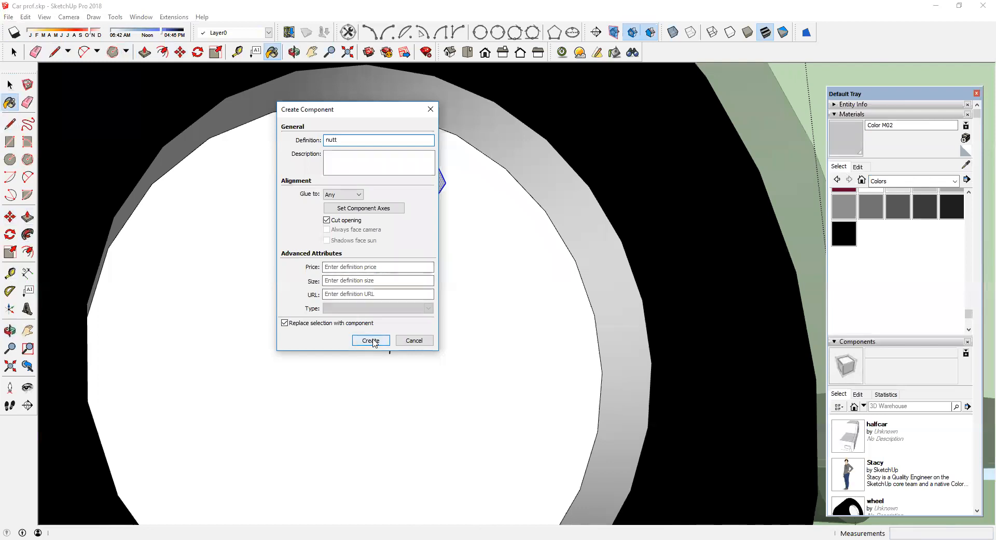
click(372, 341)
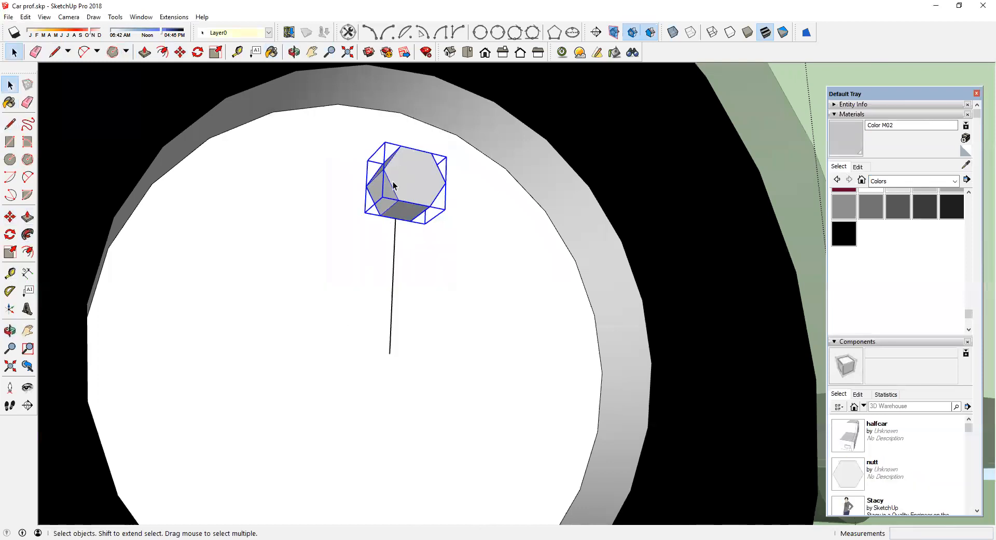
Step: Check the new nutt component in the Components list and the wheel in the model
scroll(892, 460, down, 2)
scroll(892, 458, up, 2)
click(838, 114)
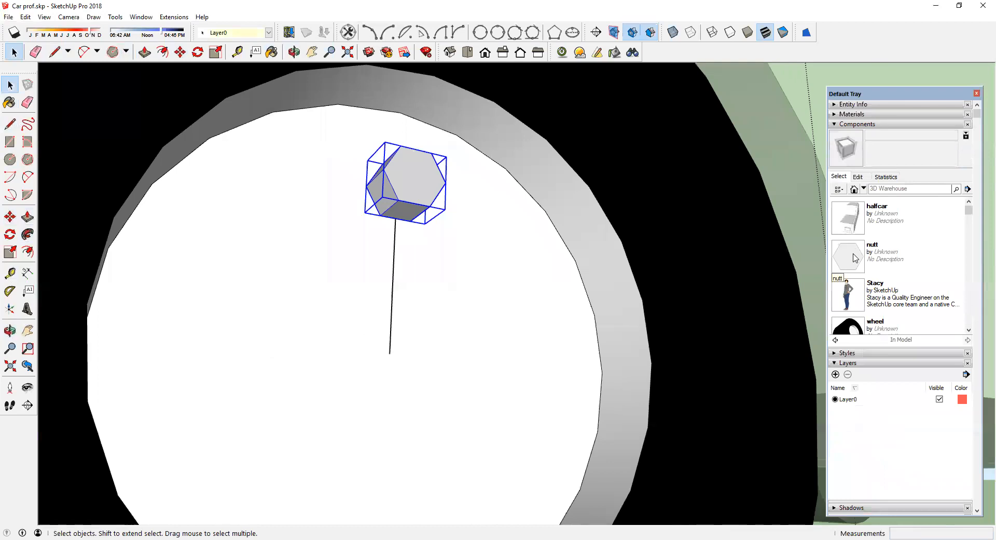
scroll(853, 304, down, 3)
scroll(365, 264, down, 2)
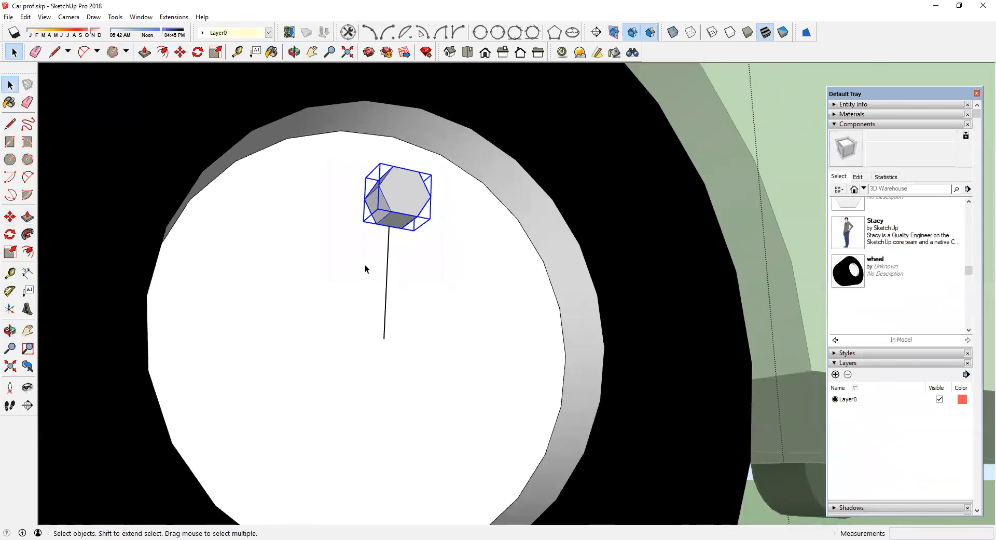
scroll(416, 262, down, 5)
scroll(415, 262, down, 3)
scroll(416, 262, up, 3)
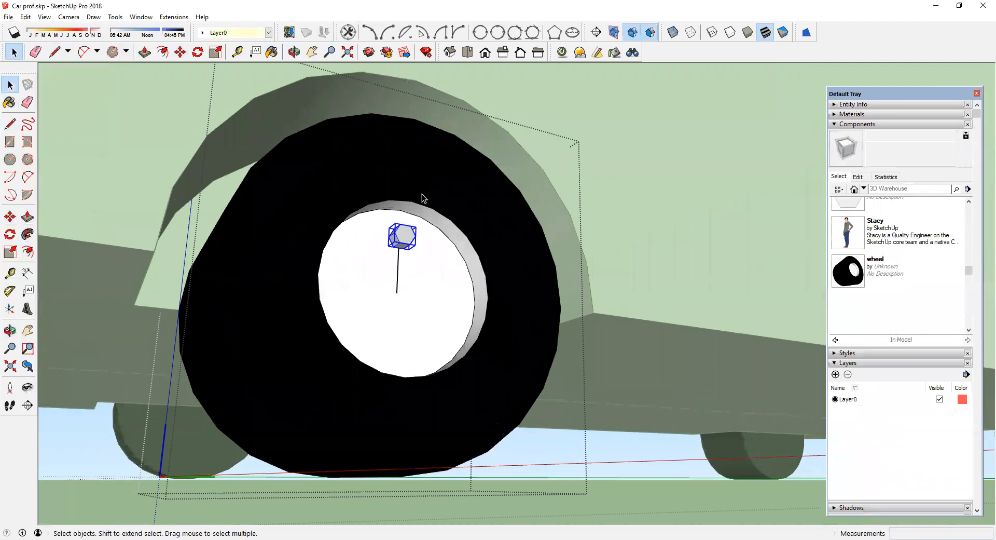
Step: Rotate-copy the nut 60 degrees around the hub centre and array it into 5 copies around the hub
middle_drag(421, 198, 538, 126)
scroll(353, 242, up, 2)
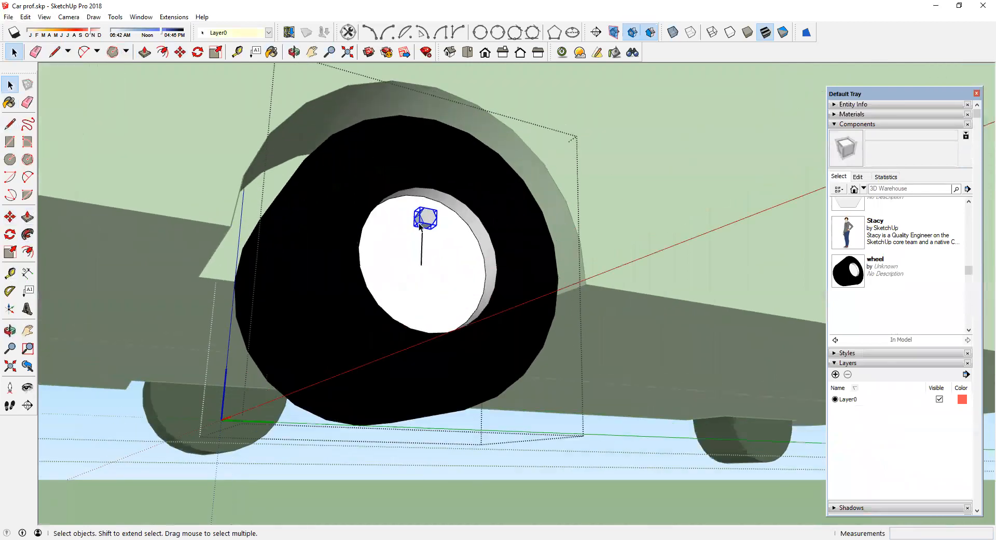
scroll(407, 229, up, 2)
middle_drag(221, 206, 441, 276)
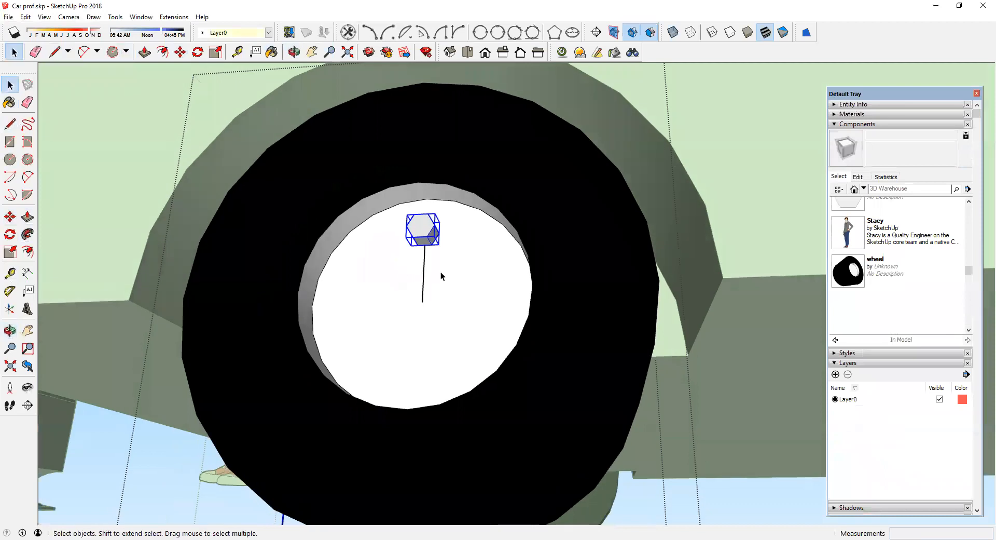
scroll(416, 231, up, 2)
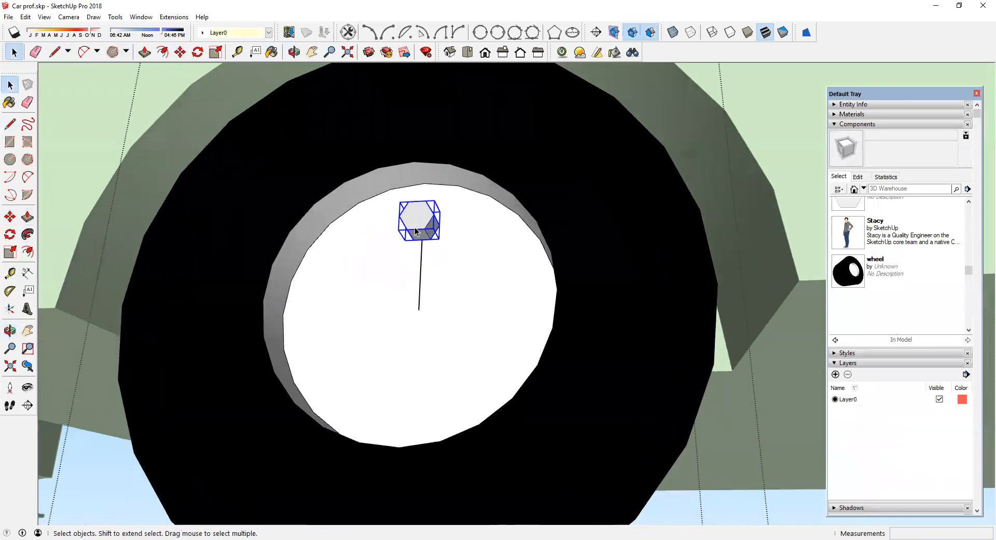
click(9, 236)
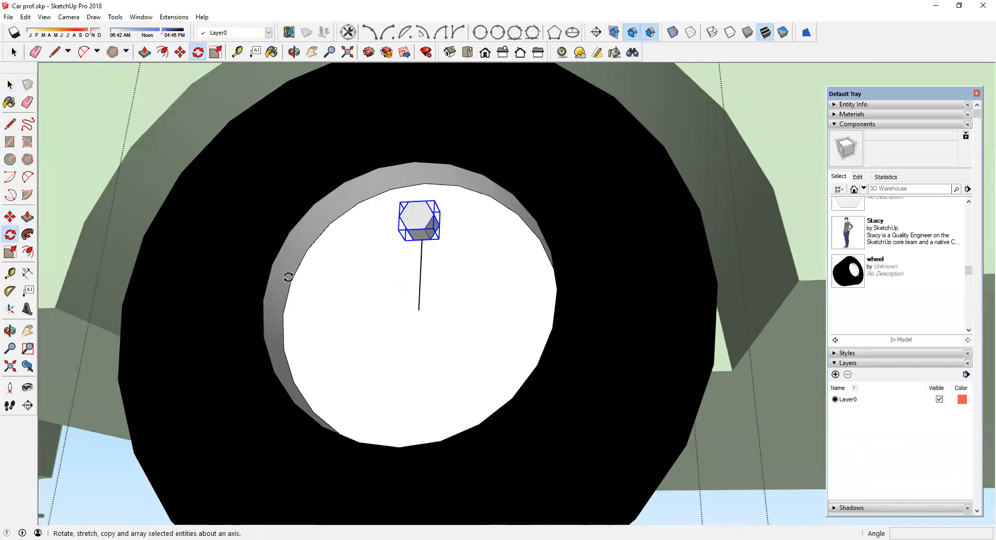
click(419, 310)
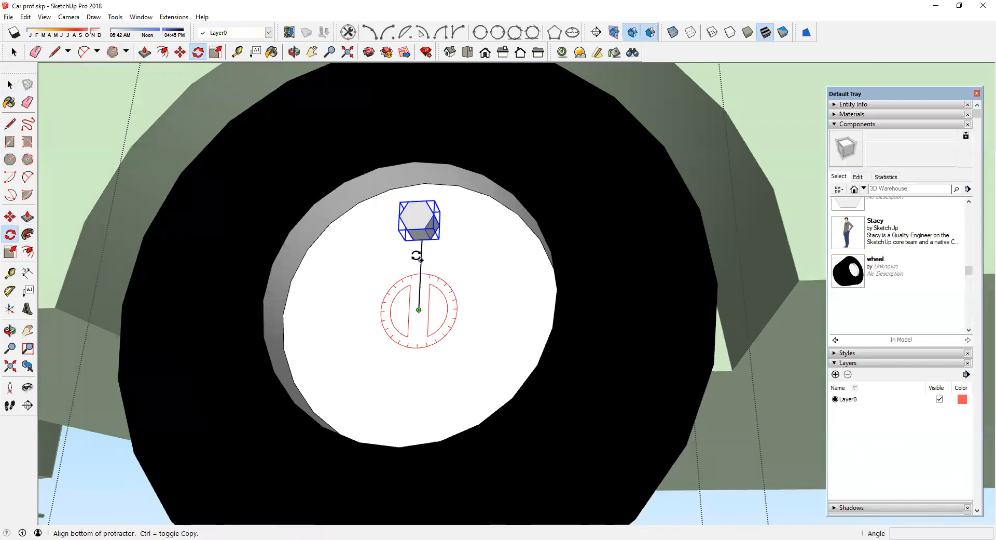
click(420, 256)
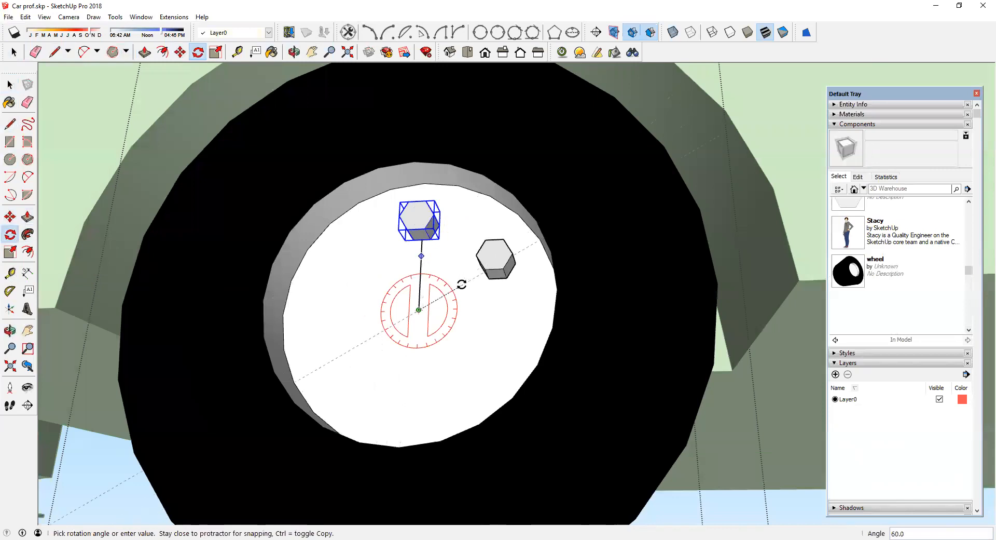
click(461, 284)
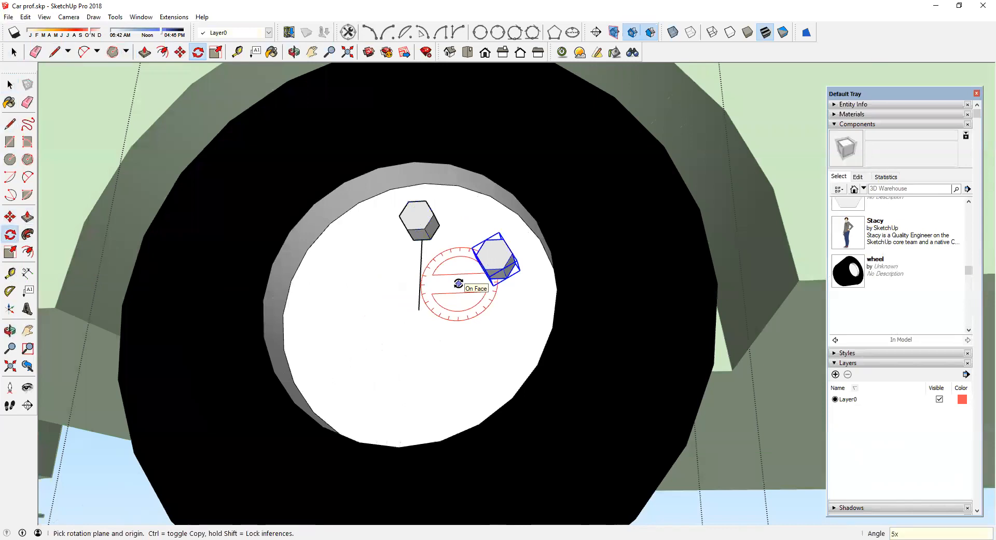
key(Return)
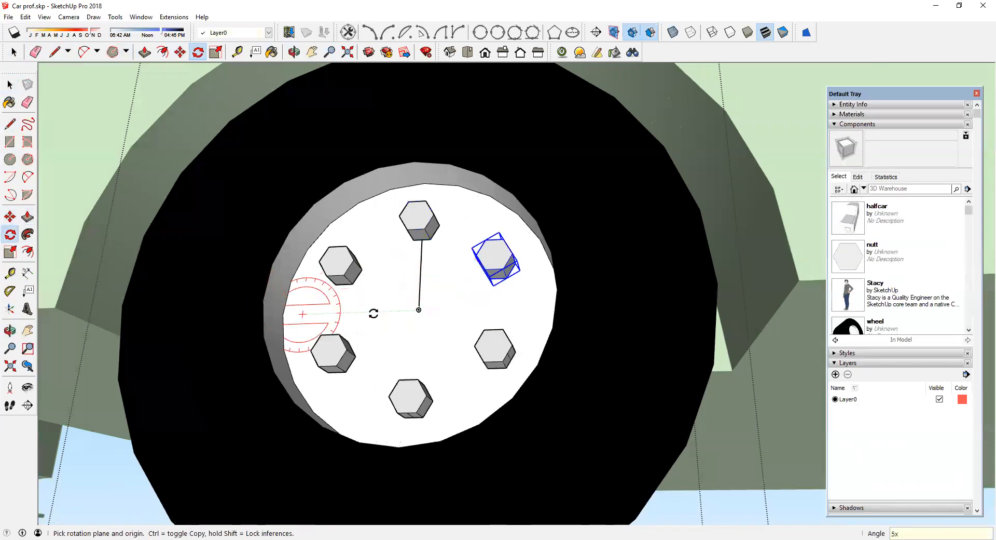
middle_drag(376, 288, 313, 283)
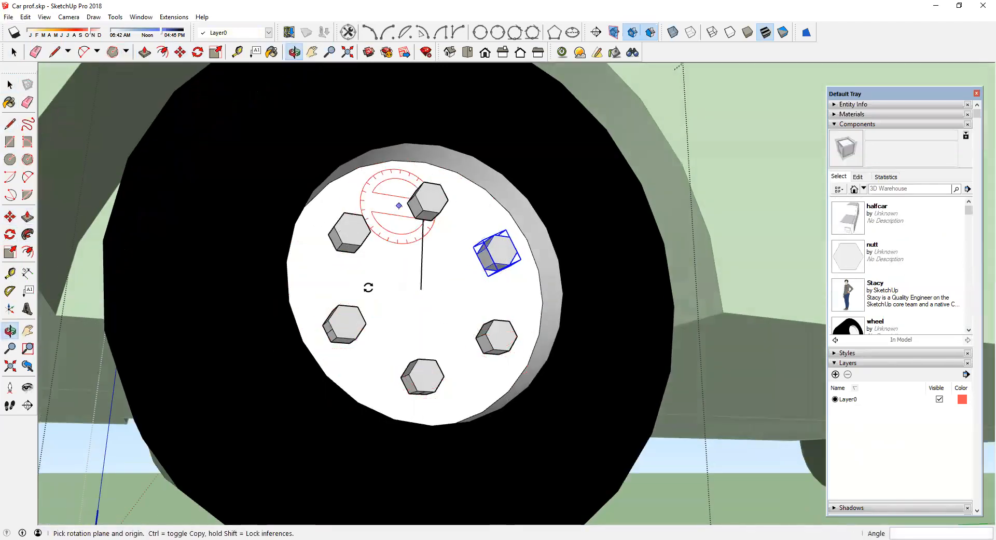
middle_drag(390, 272, 447, 242)
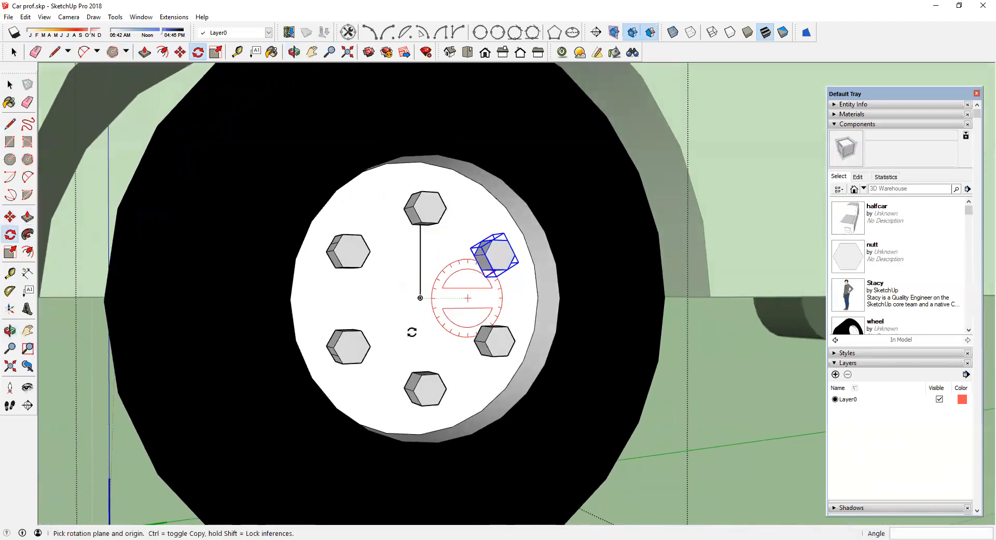
Step: Erase the guide line running from the top nut to the hub centre
click(27, 102)
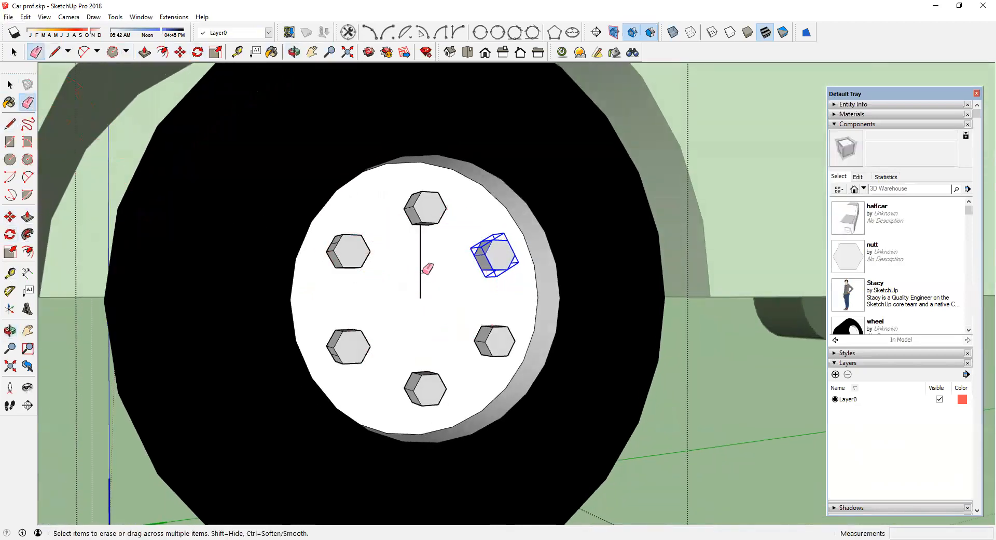
click(420, 269)
Step: Exit the wheel and half-car component editing to return to the whole model
scroll(418, 280, down, 3)
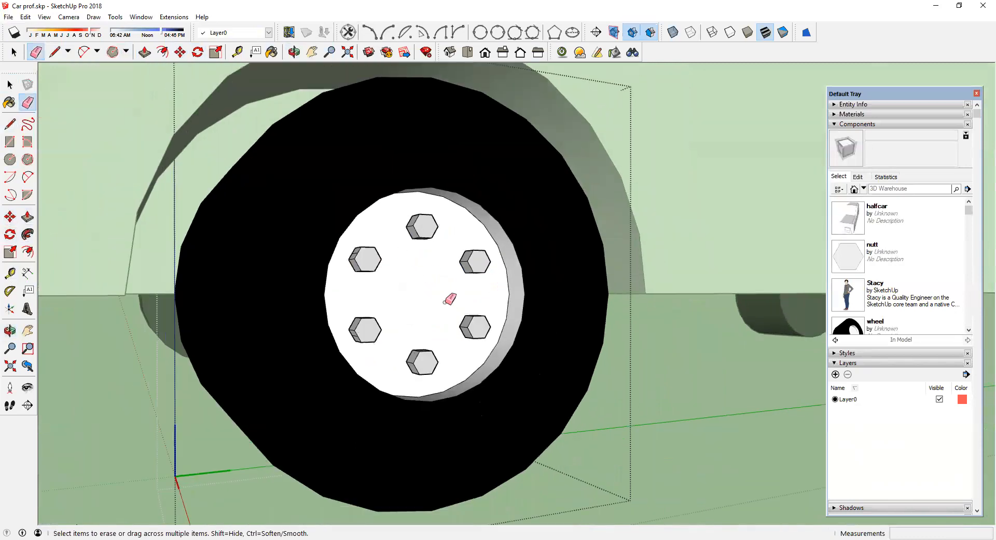
scroll(446, 301, up, 2)
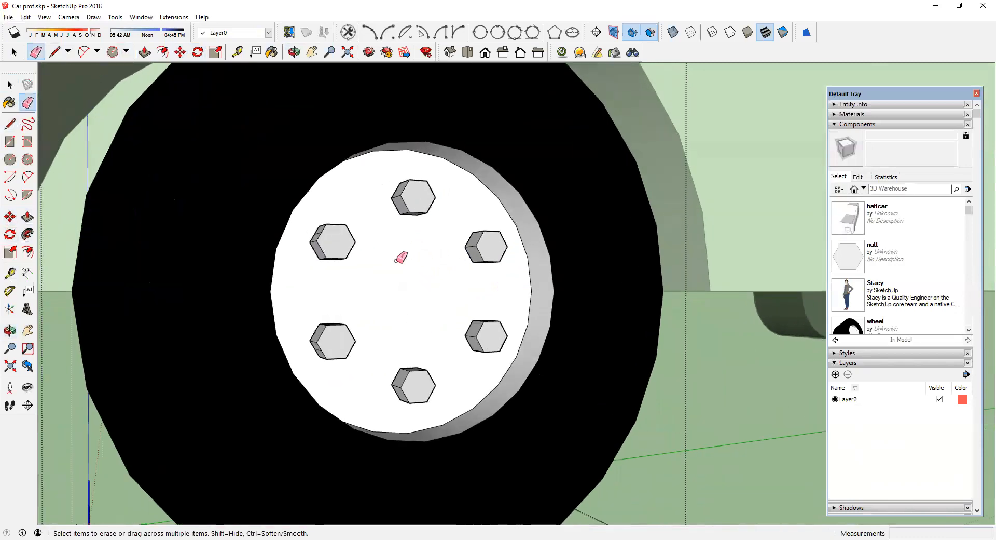
scroll(399, 255, down, 1)
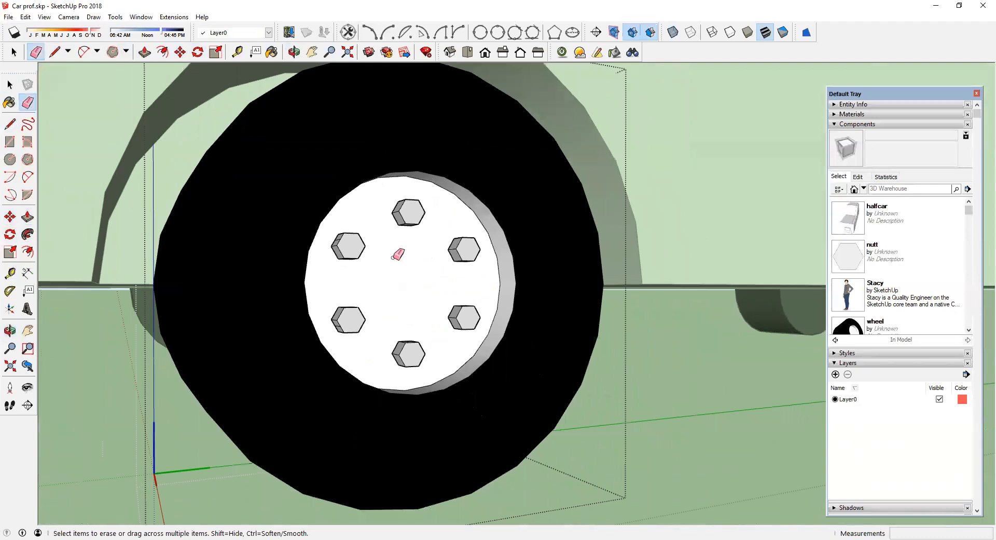
scroll(394, 256, down, 1)
scroll(394, 254, up, 1)
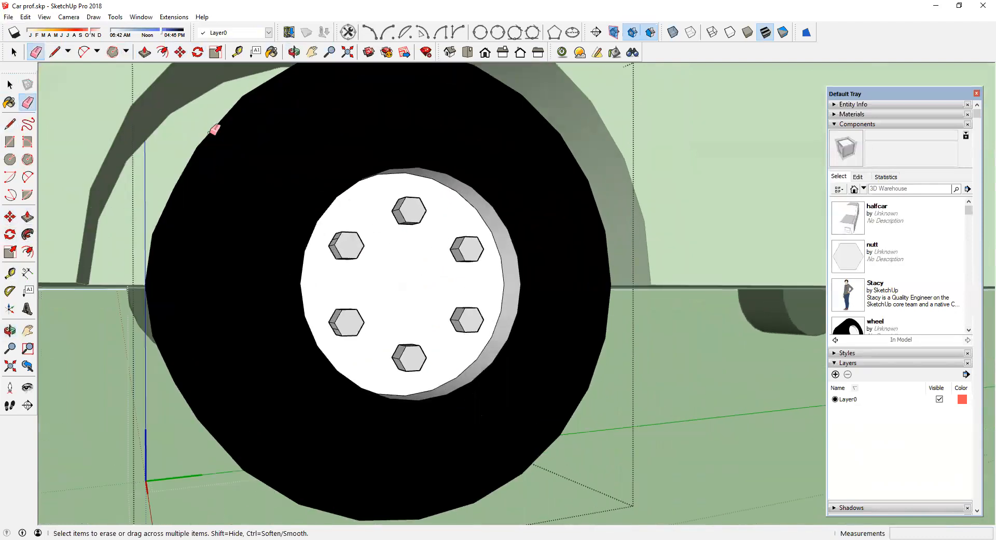
scroll(289, 229, down, 1)
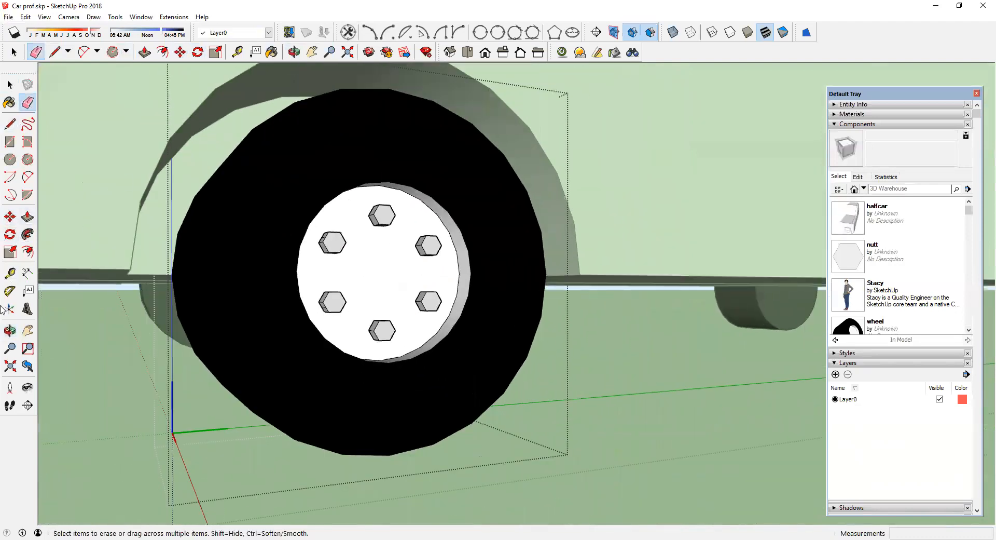
scroll(177, 318, down, 1)
mouse_move(203, 317)
middle_down()
mouse_move(356, 275)
mouse_move(345, 278)
middle_up()
click(70, 539)
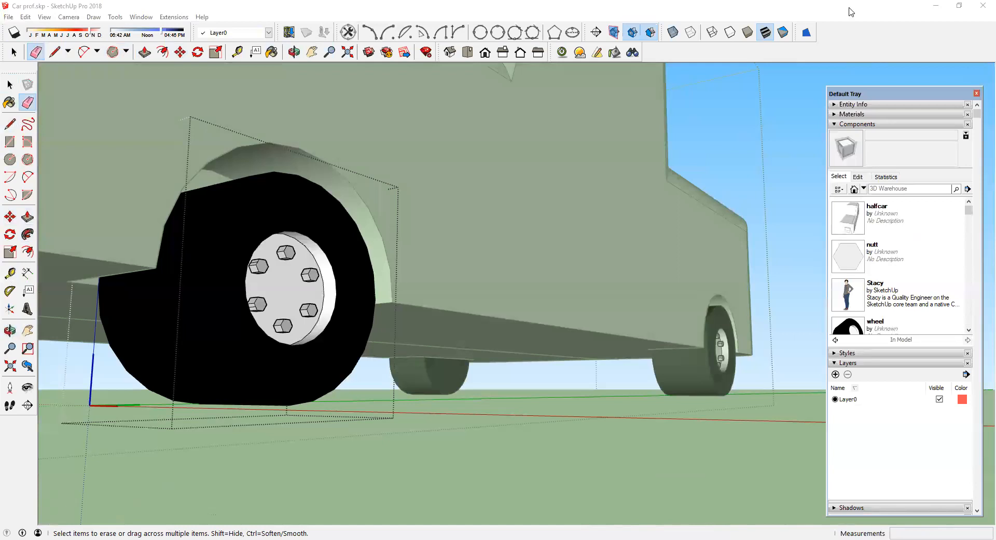
right_click(715, 159)
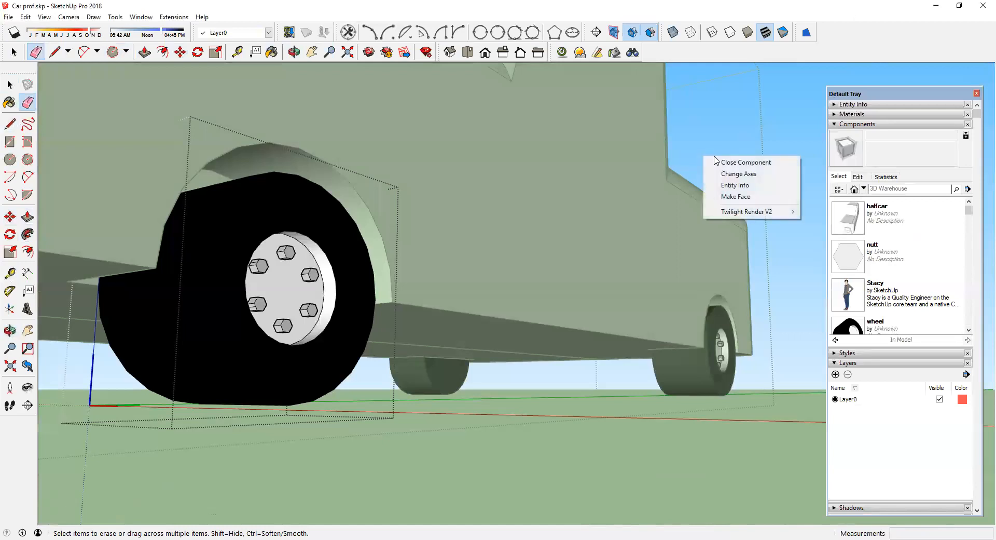
click(715, 162)
mouse_move(630, 216)
middle_down()
mouse_move(542, 263)
mouse_move(546, 295)
mouse_move(721, 174)
middle_up()
right_click(721, 174)
click(743, 187)
Step: Orbit, pan and zoom around the car to inspect its front and side
middle_drag(473, 311, 615, 333)
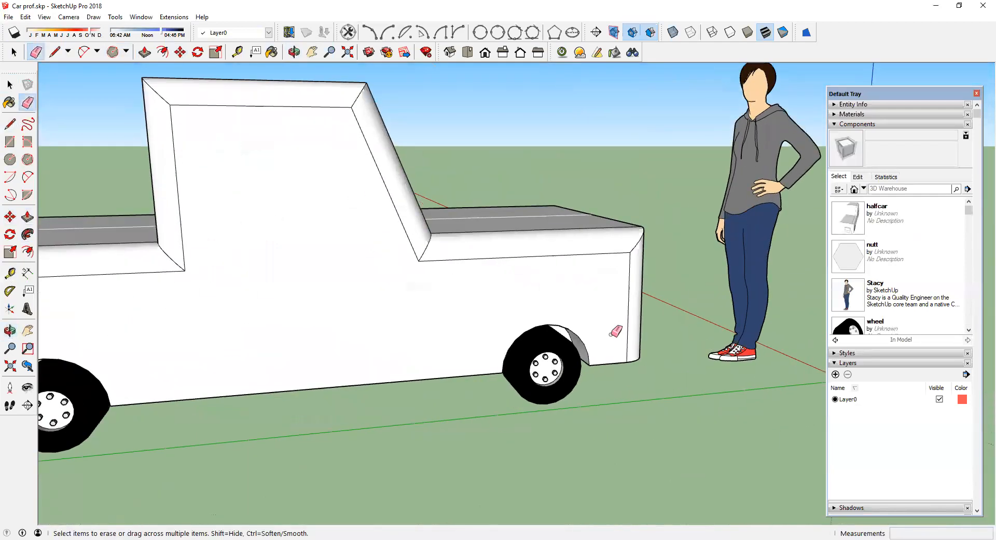
scroll(615, 331, down, 5)
middle_drag(419, 340, 205, 288)
scroll(581, 222, down, 4)
middle_drag(581, 221, 369, 259)
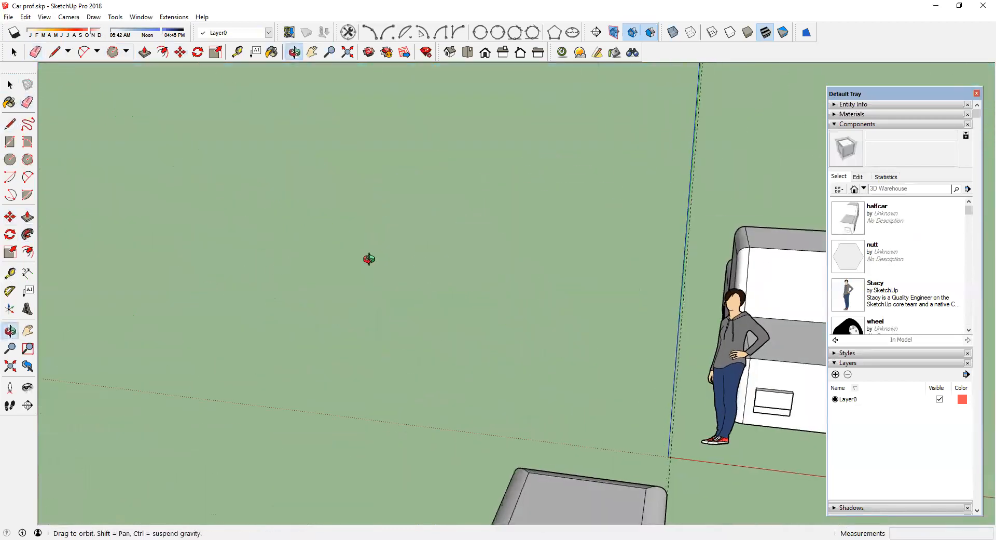
scroll(405, 263, down, 3)
scroll(583, 347, down, 2)
click(27, 332)
drag(494, 277, 249, 274)
scroll(399, 350, up, 3)
drag(439, 322, 324, 306)
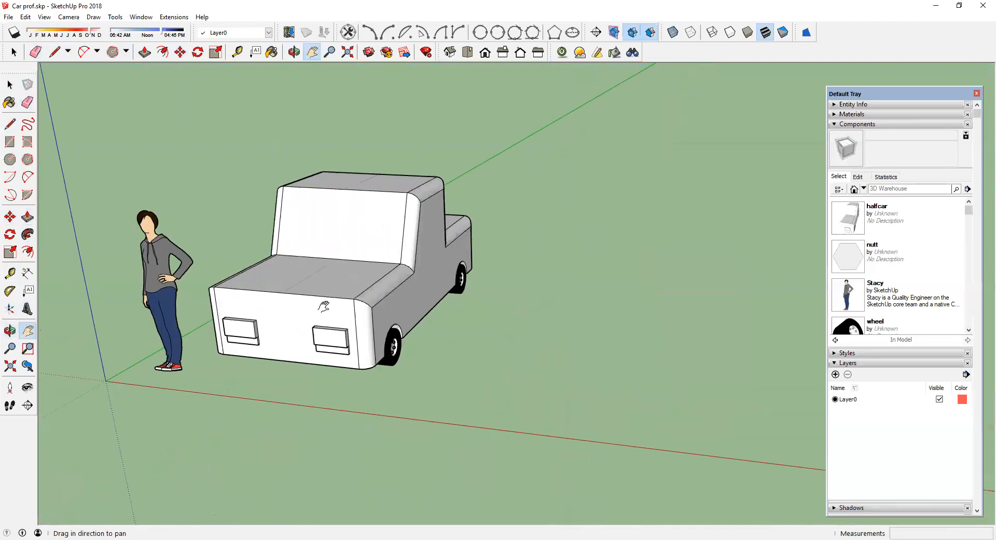
scroll(298, 282, up, 4)
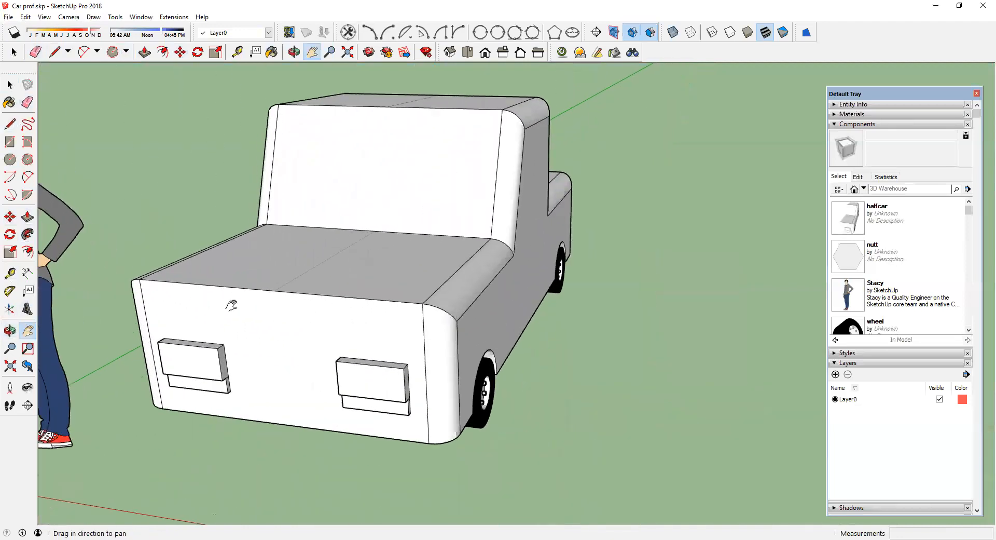
scroll(292, 341, up, 2)
click(10, 330)
drag(151, 347, 418, 294)
drag(575, 268, 394, 241)
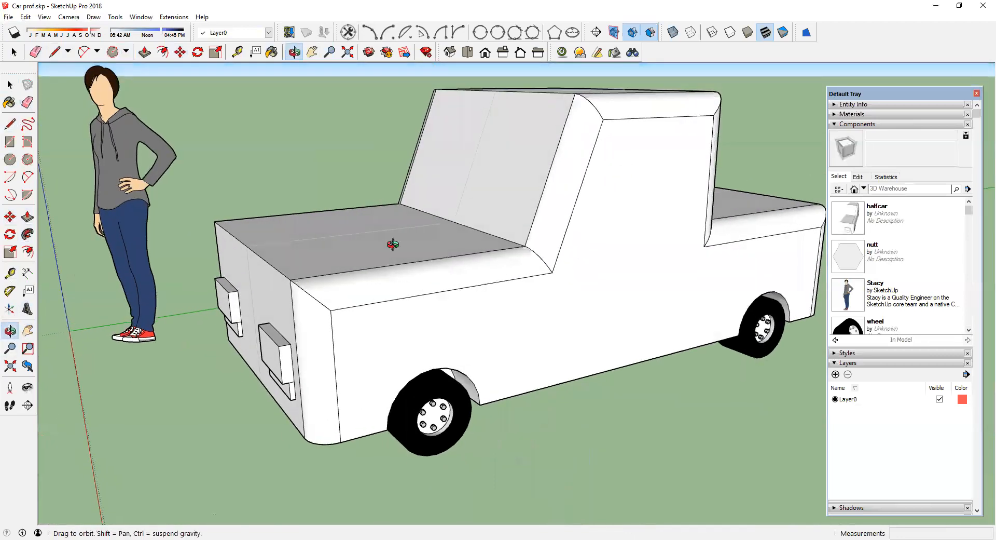
Step: Draw a four-sided outline on the car's side just in front of the windshield pillar for a mirror
click(9, 141)
scroll(555, 272, up, 2)
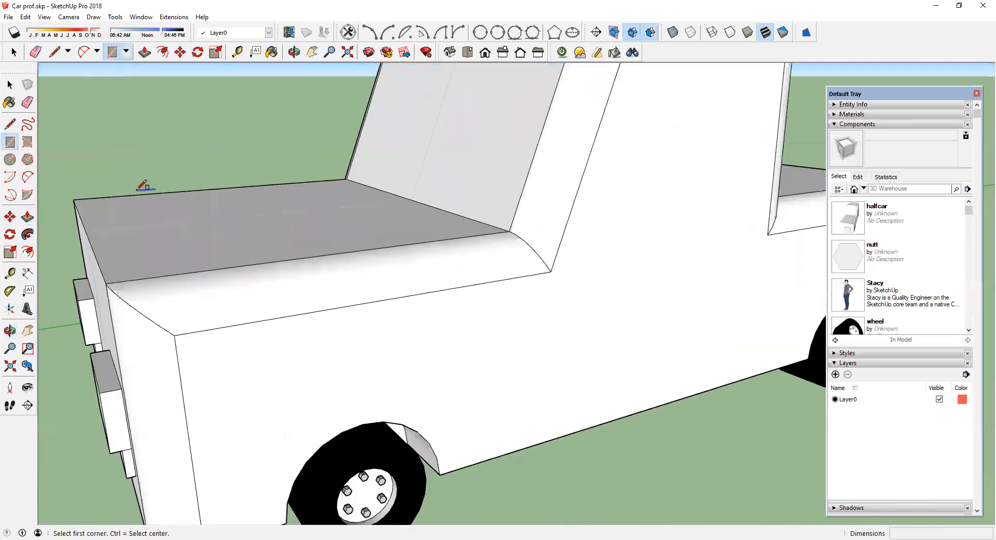
click(10, 123)
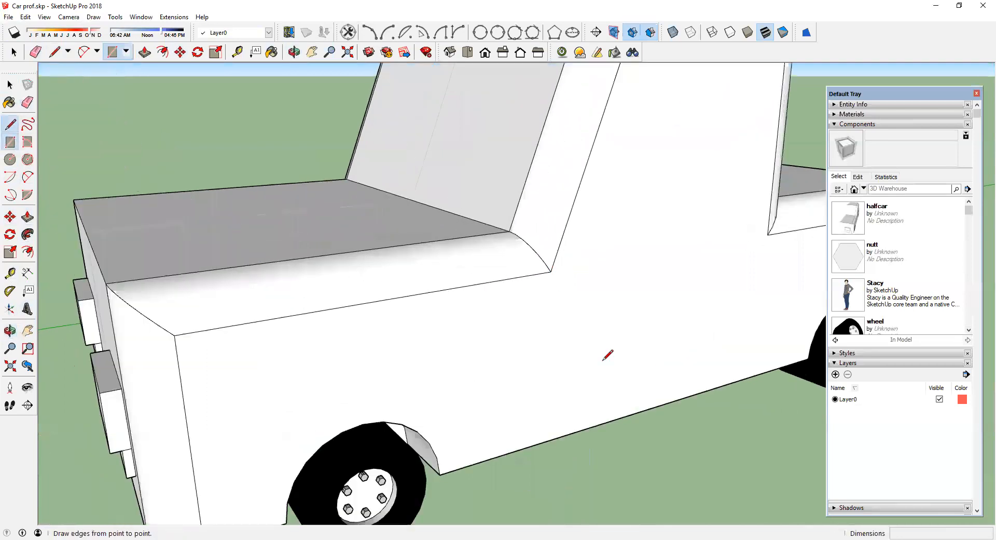
click(570, 273)
click(615, 265)
click(617, 210)
click(593, 212)
click(570, 273)
Step: Push/pull the mirror outline outward 7 inches
middle_drag(632, 312, 436, 273)
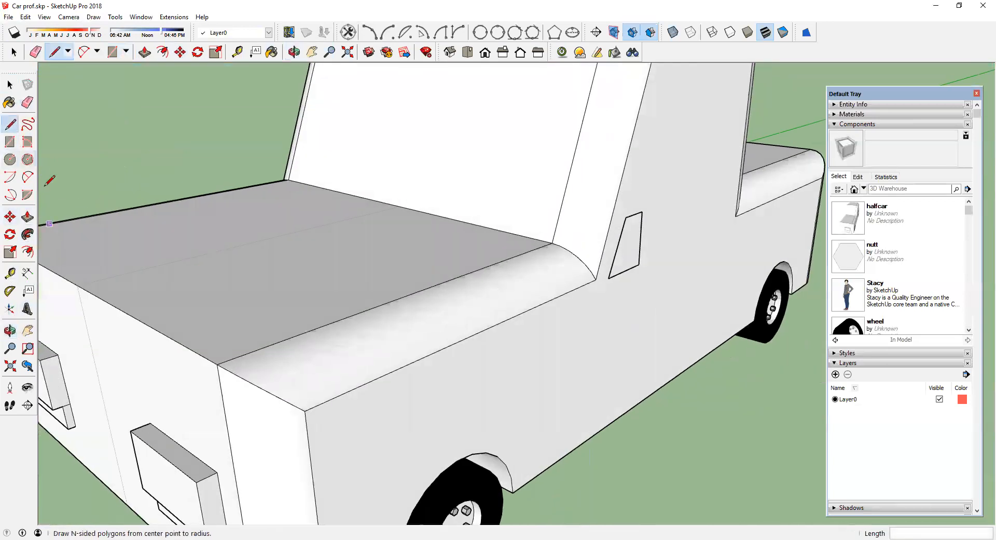
click(28, 217)
click(632, 262)
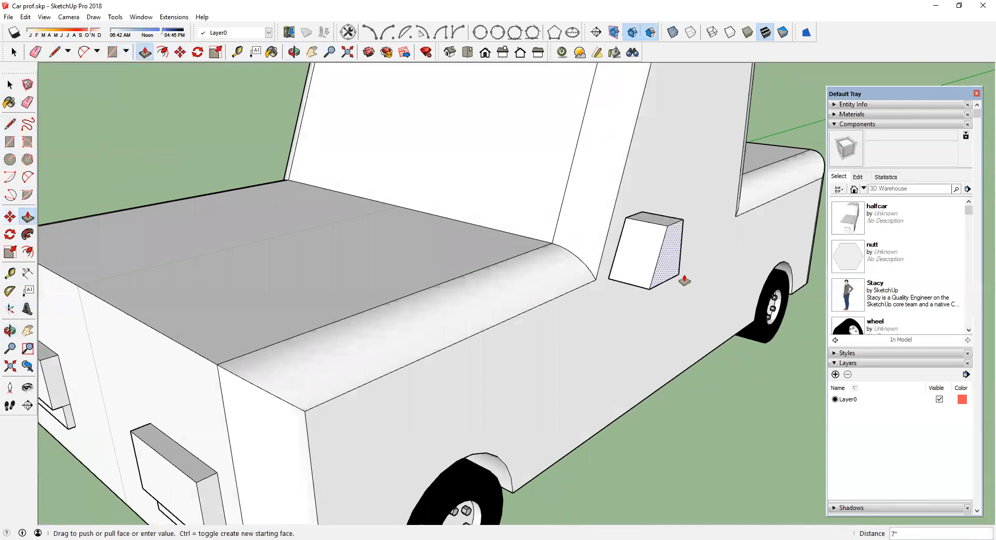
click(684, 281)
Step: Select the side mirror block, make it a group and cut it from the body
middle_drag(685, 296, 478, 334)
scroll(501, 337, up, 3)
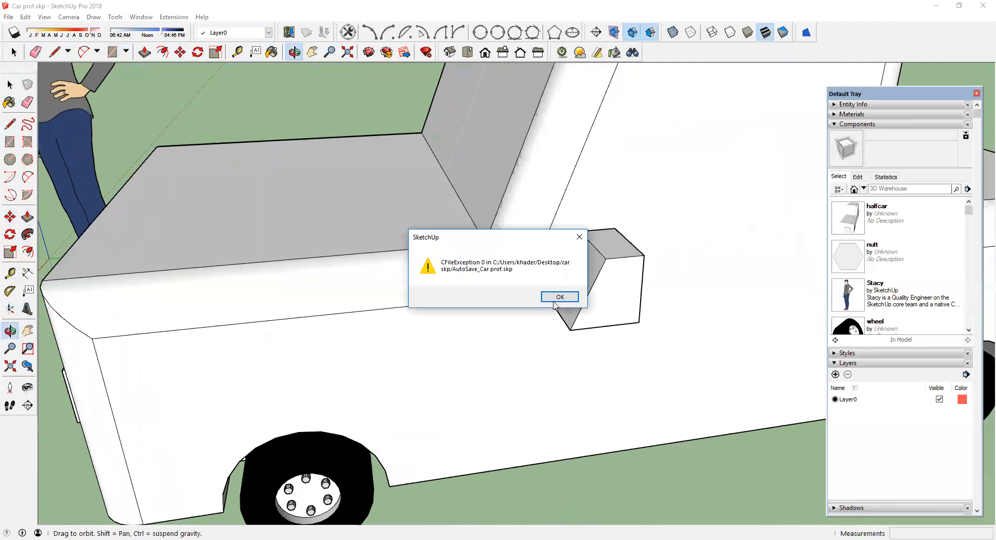
click(561, 297)
mouse_move(565, 329)
mouse_down()
mouse_move(616, 151)
mouse_move(639, 262)
mouse_move(618, 244)
mouse_up()
click(11, 84)
drag(526, 182, 706, 350)
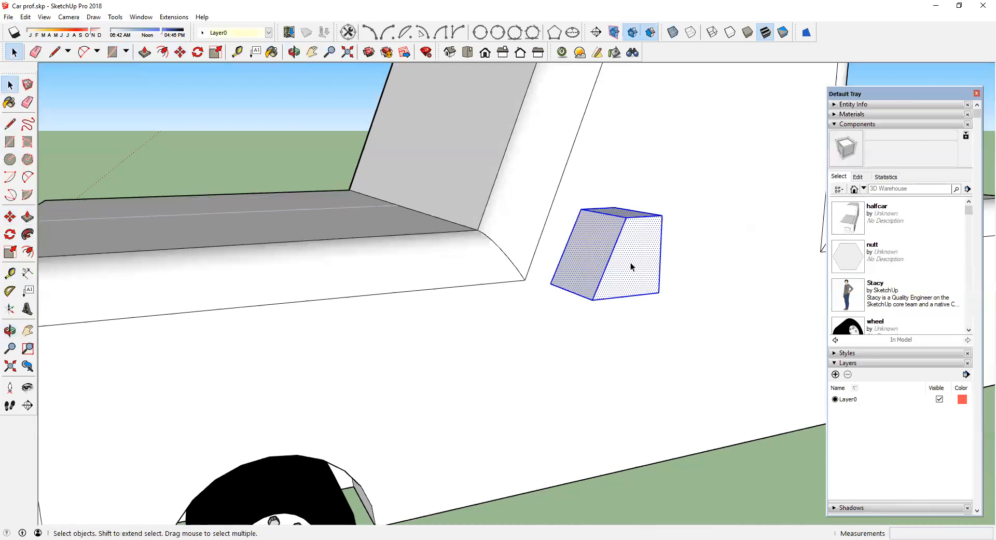
right_click(621, 278)
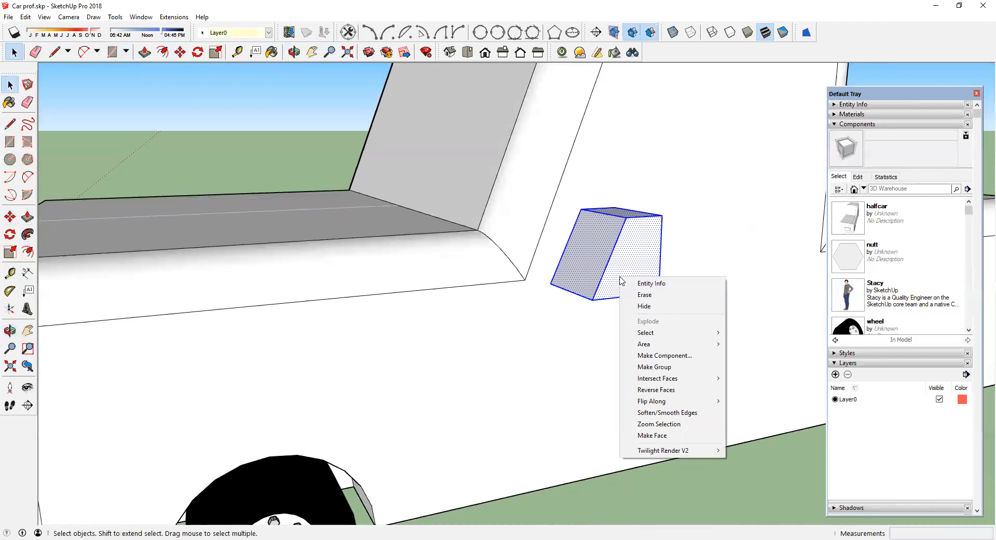
click(646, 367)
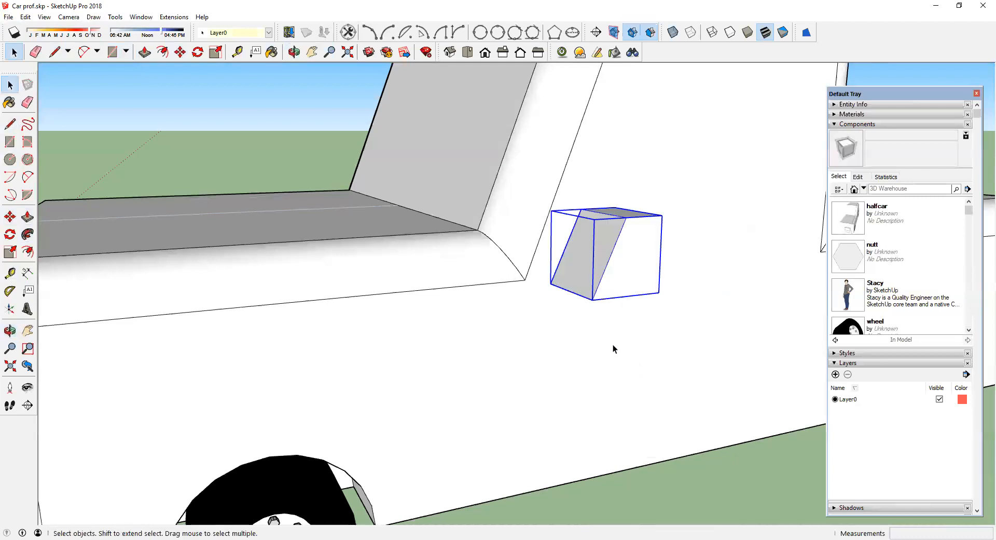
key(Delete)
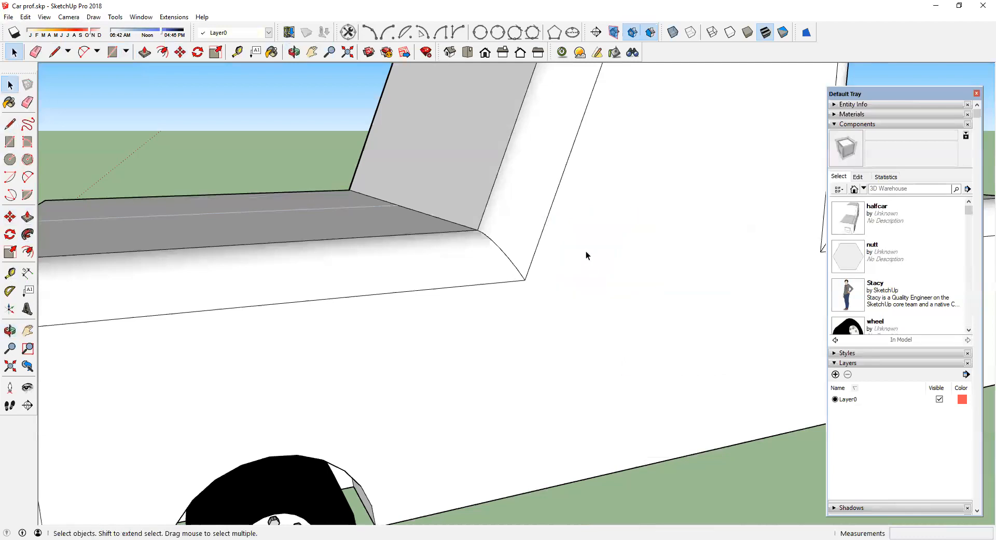
Step: Open the half-car component and paste the mirror group onto its side so it mirrors to both sides
double_click(586, 251)
click(587, 250)
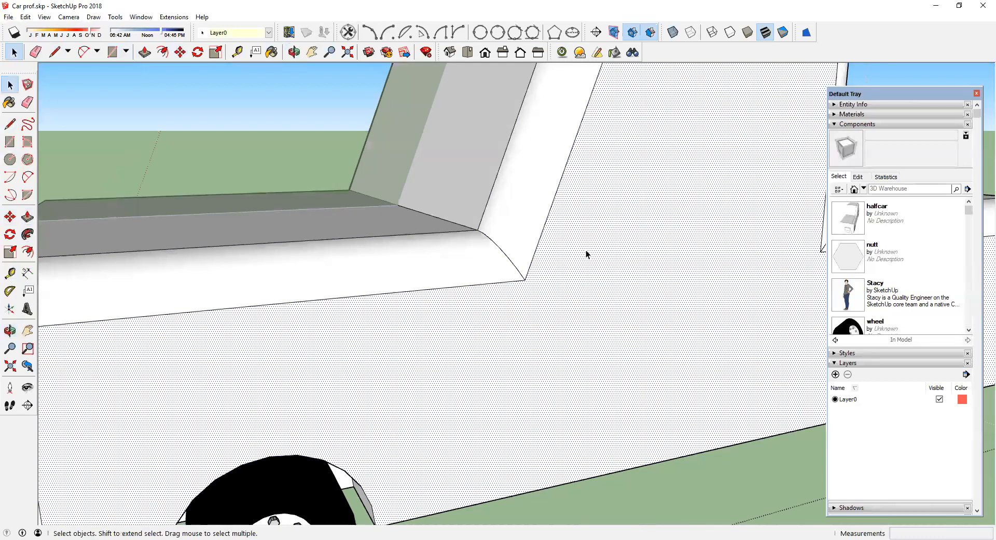
click(24, 17)
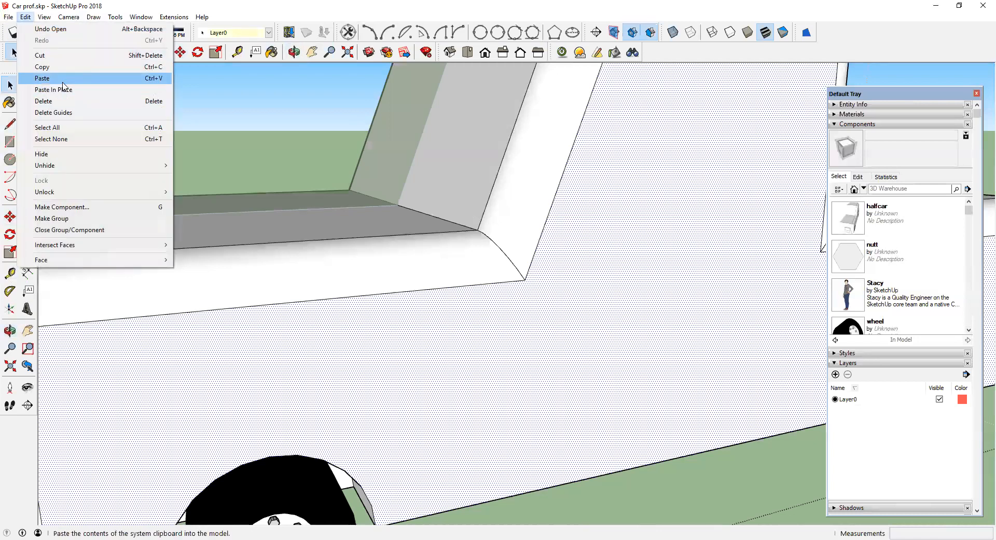
click(63, 82)
click(540, 283)
middle_drag(540, 283, 412, 273)
key(space)
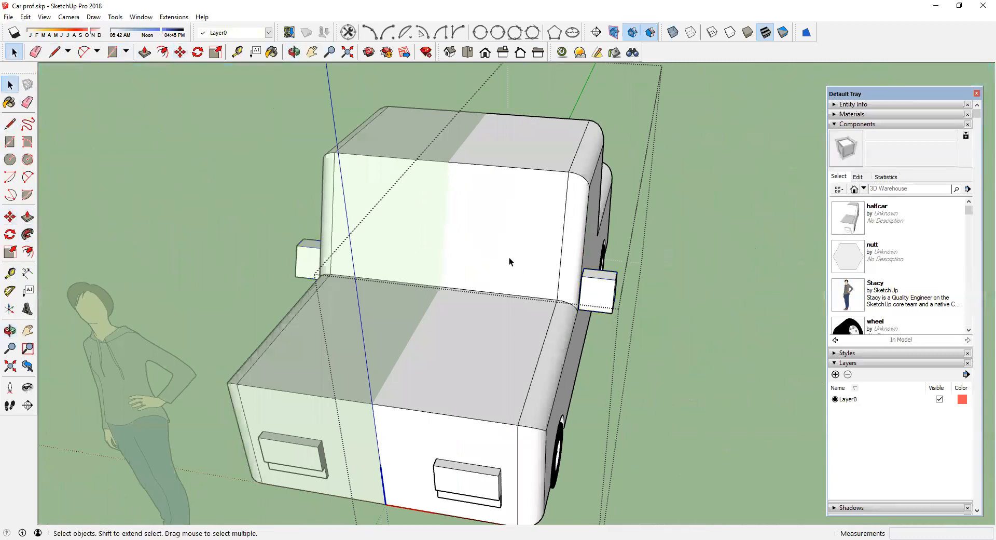
Step: Offset the windshield face inward about 2 1/2 inches
middle_drag(348, 277, 721, 269)
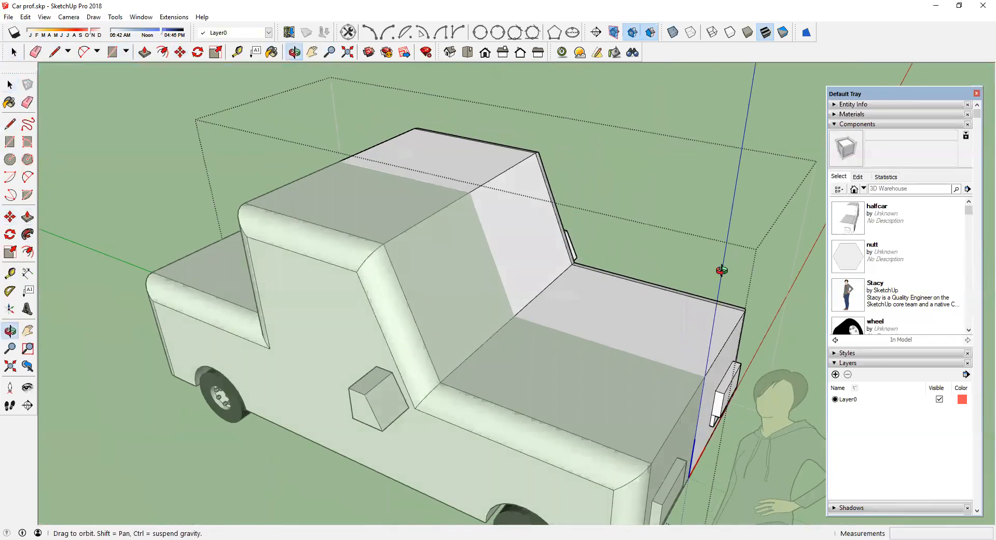
middle_drag(554, 279, 488, 245)
click(488, 235)
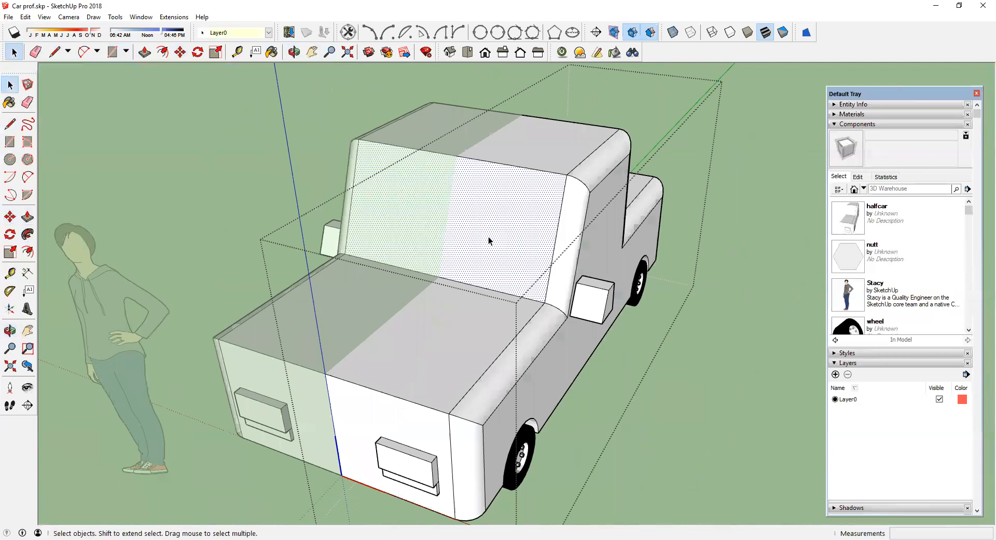
scroll(487, 234, up, 3)
scroll(487, 235, up, 2)
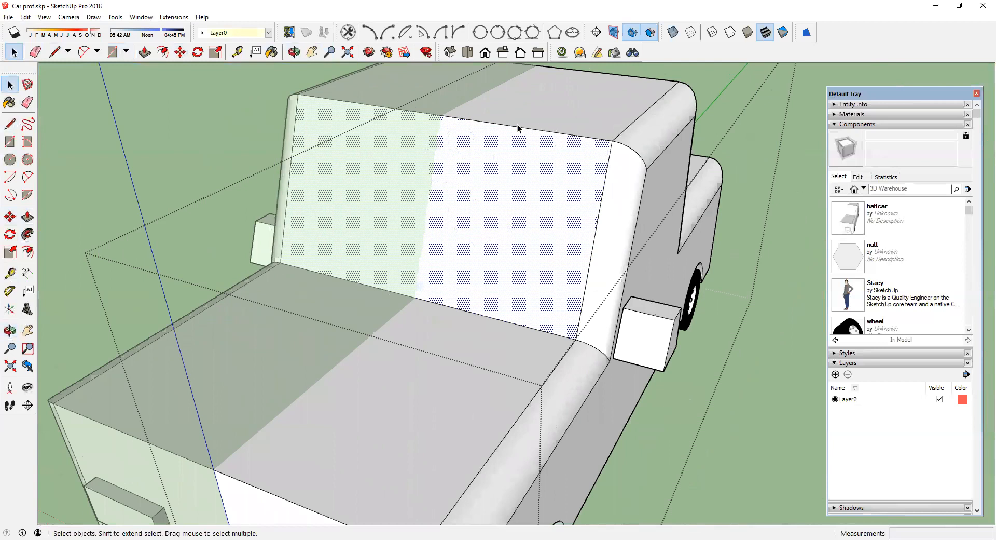
click(28, 252)
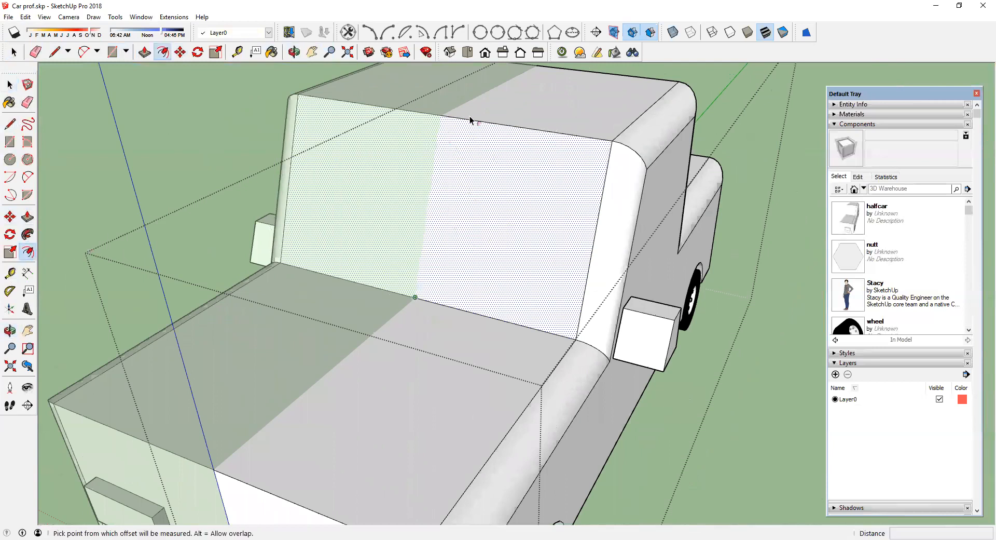
click(473, 120)
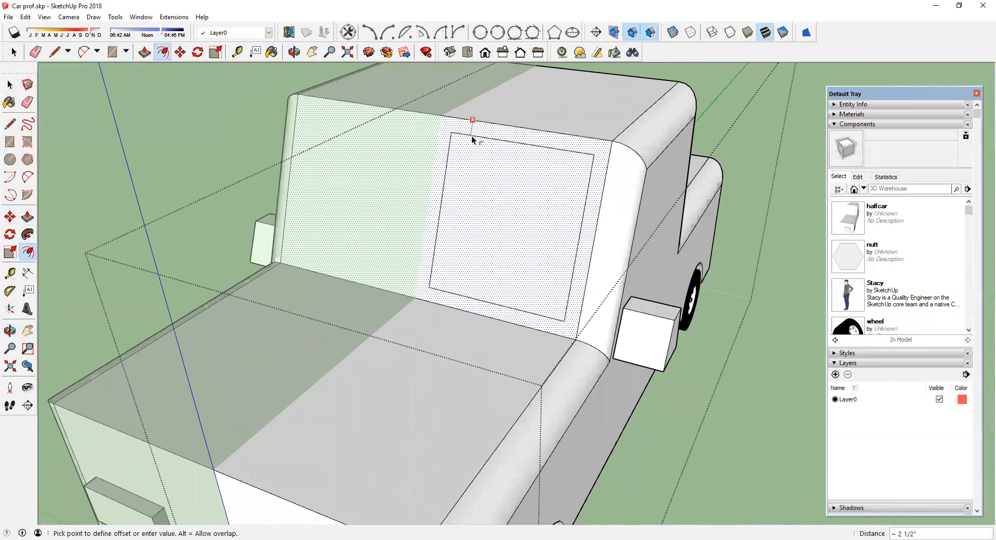
click(472, 135)
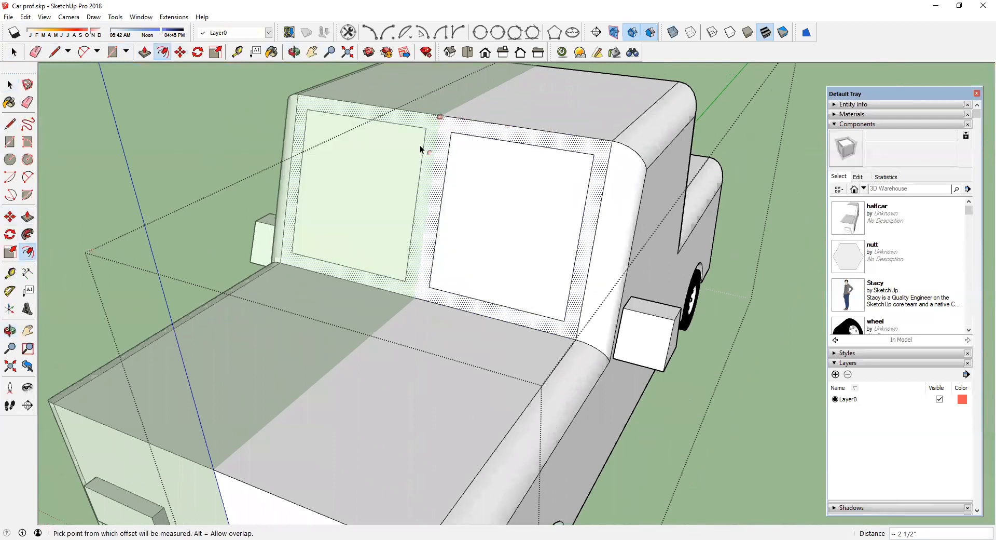
scroll(386, 167, up, 2)
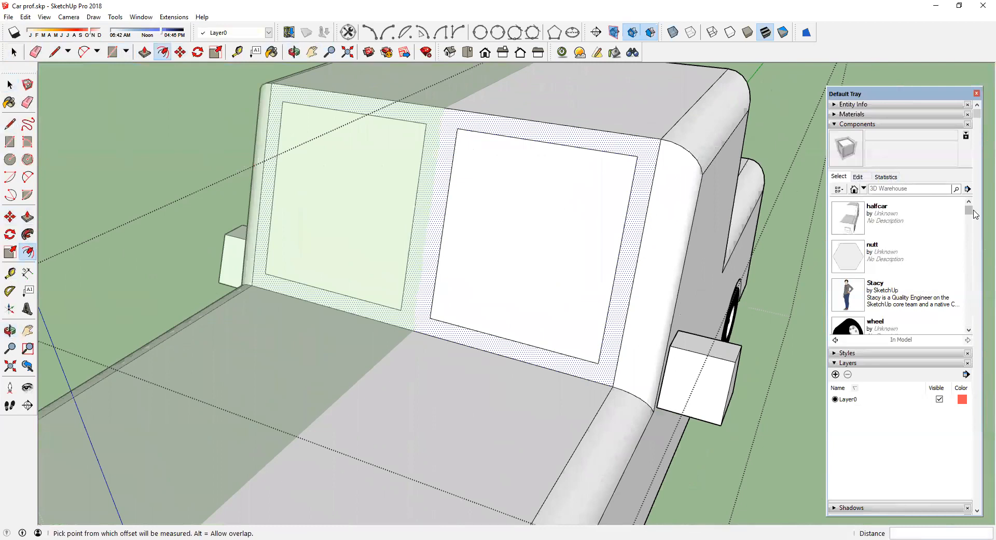
Step: Paint the inner windshield face with Translucent Glass Blue from the Glass and Mirrors materials
click(840, 114)
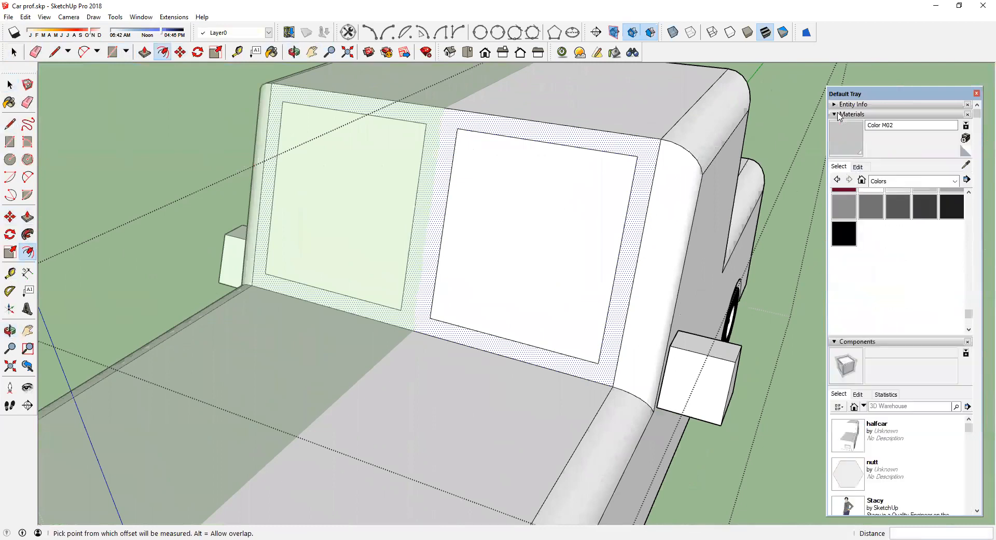
click(955, 181)
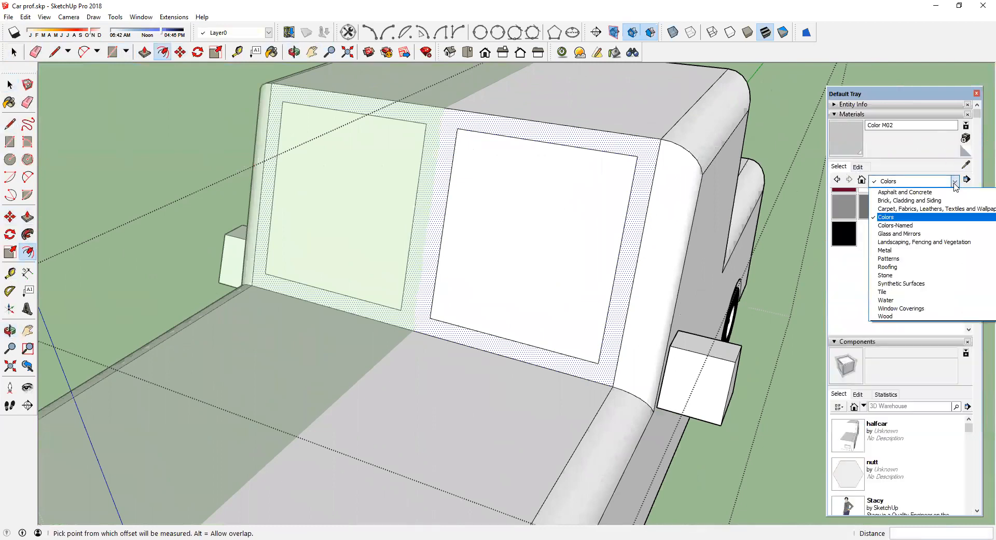
click(925, 234)
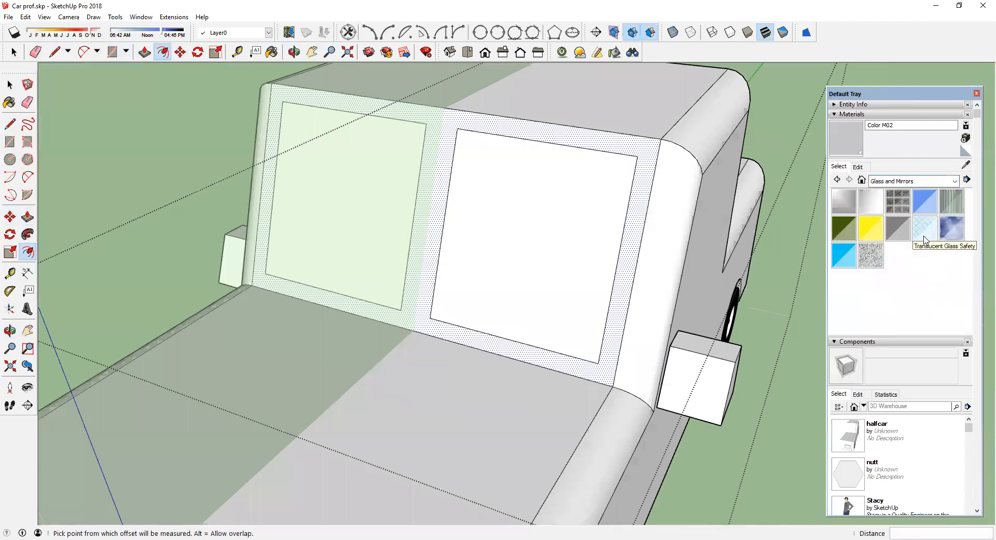
click(923, 202)
click(597, 224)
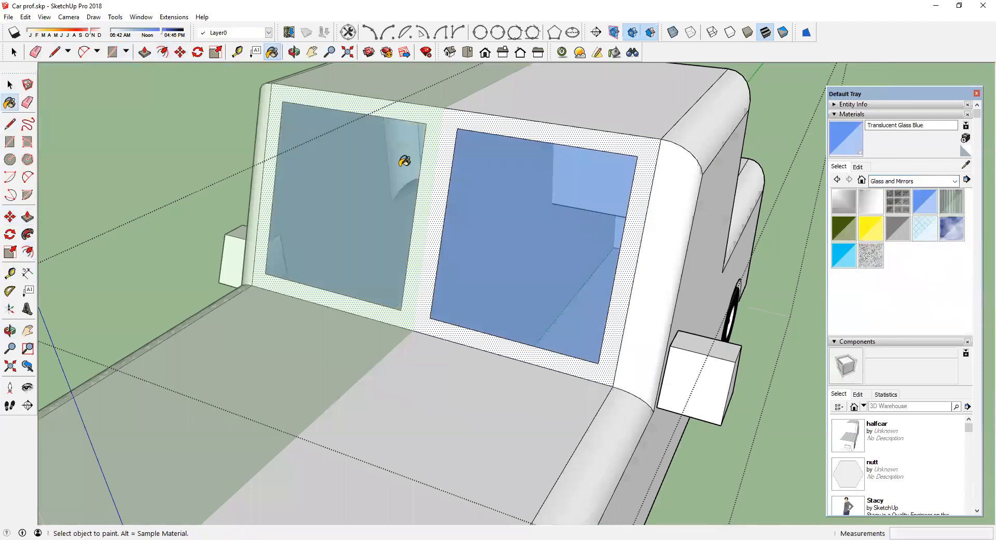
Step: Draw a rectangular rear window on the cab's back wall and undo it
scroll(402, 165, down, 3)
right_click(663, 141)
click(687, 149)
mouse_move(601, 166)
middle_down()
mouse_move(794, 111)
mouse_move(903, 117)
mouse_move(552, 129)
mouse_move(540, 187)
mouse_move(376, 173)
mouse_move(262, 190)
middle_up()
key(b)
scroll(328, 182, up, 2)
click(9, 85)
click(425, 160)
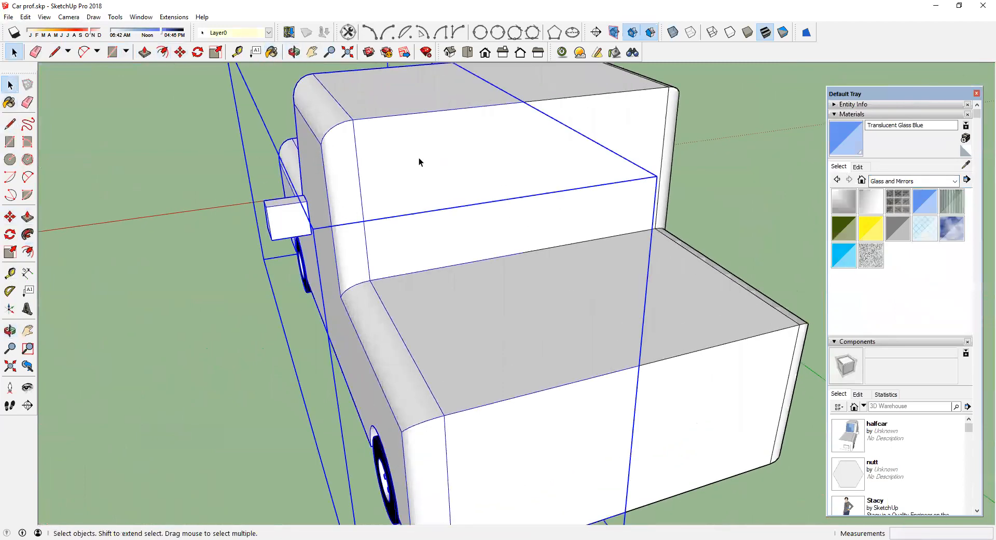
double_click(419, 157)
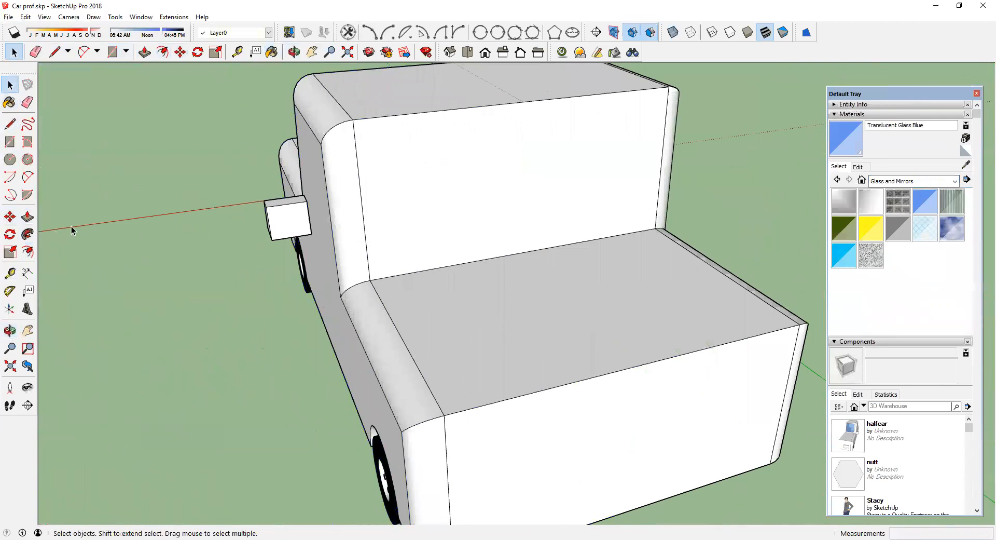
click(9, 141)
click(377, 141)
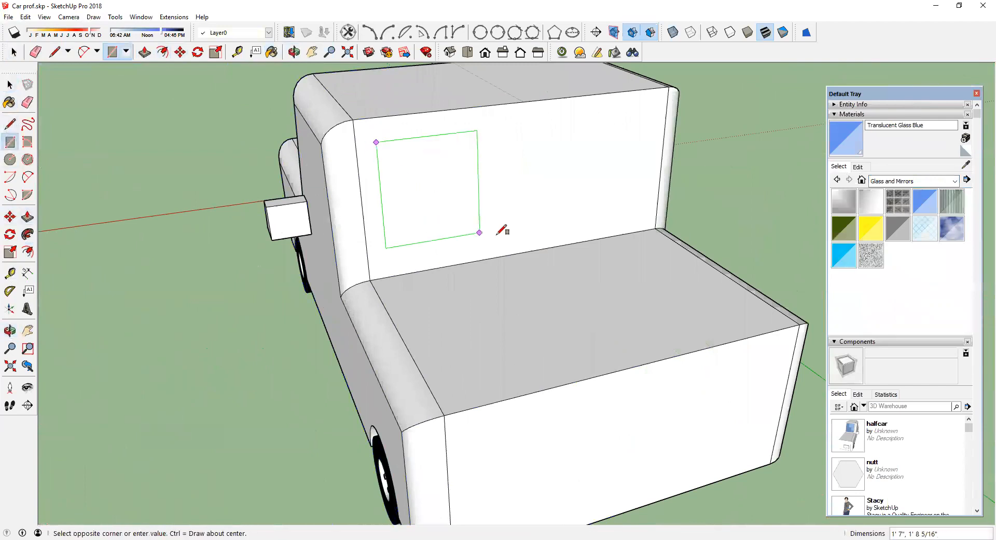
click(524, 234)
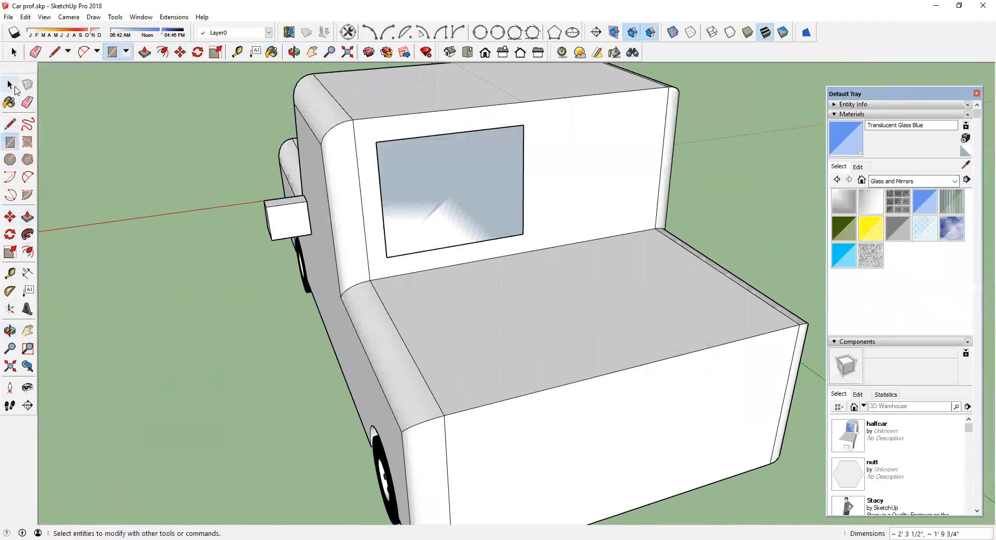
click(842, 142)
mouse_move(332, 250)
middle_down()
mouse_move(694, 318)
mouse_move(833, 255)
mouse_move(671, 288)
mouse_move(148, 311)
middle_up()
key(ctrl+z)
key(ctrl+z)
Step: Open the half-car component and offset the cab's rear wall face inward 2.5 inches
mouse_move(261, 247)
middle_down()
mouse_move(455, 207)
mouse_move(338, 249)
mouse_move(349, 214)
middle_up()
key(space)
double_click(350, 215)
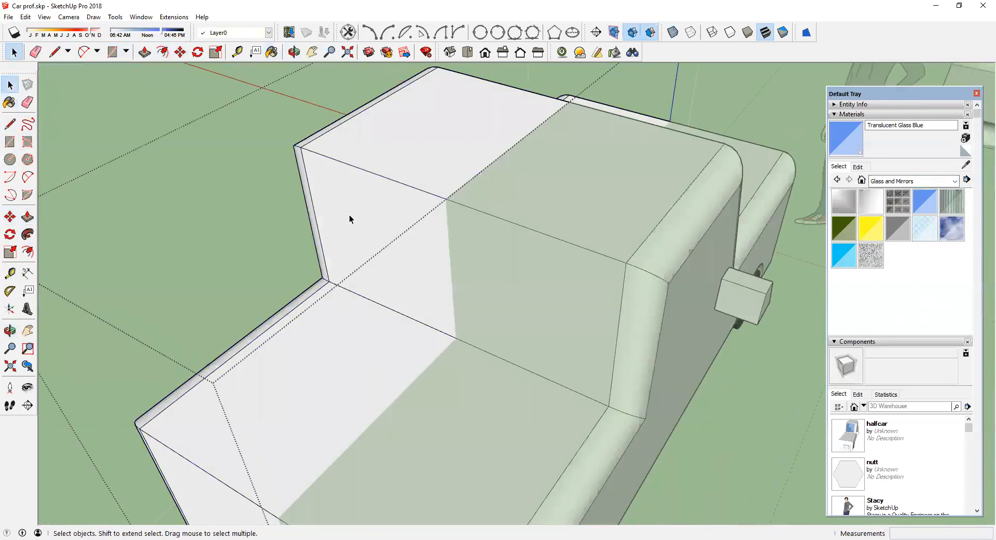
click(393, 207)
scroll(389, 209, up, 3)
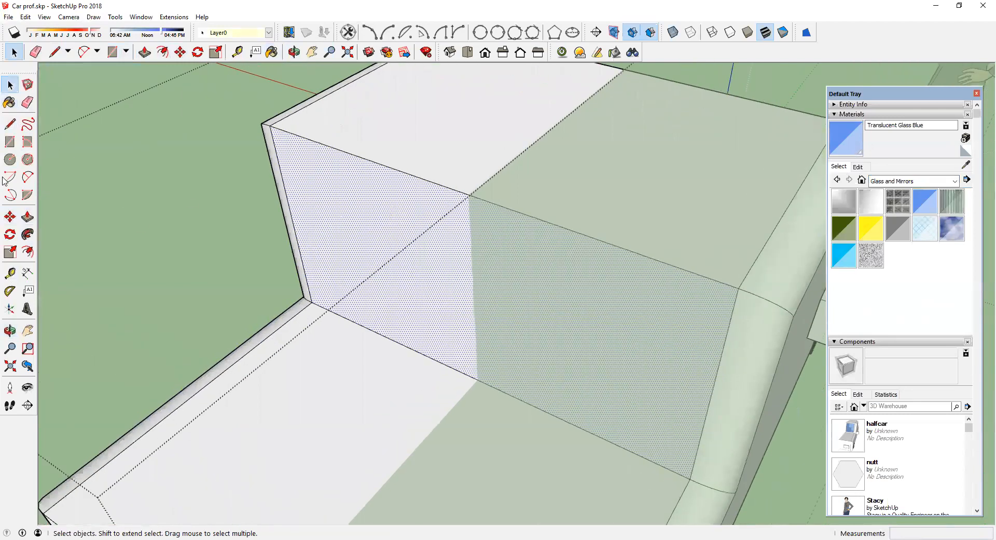
click(27, 252)
click(369, 160)
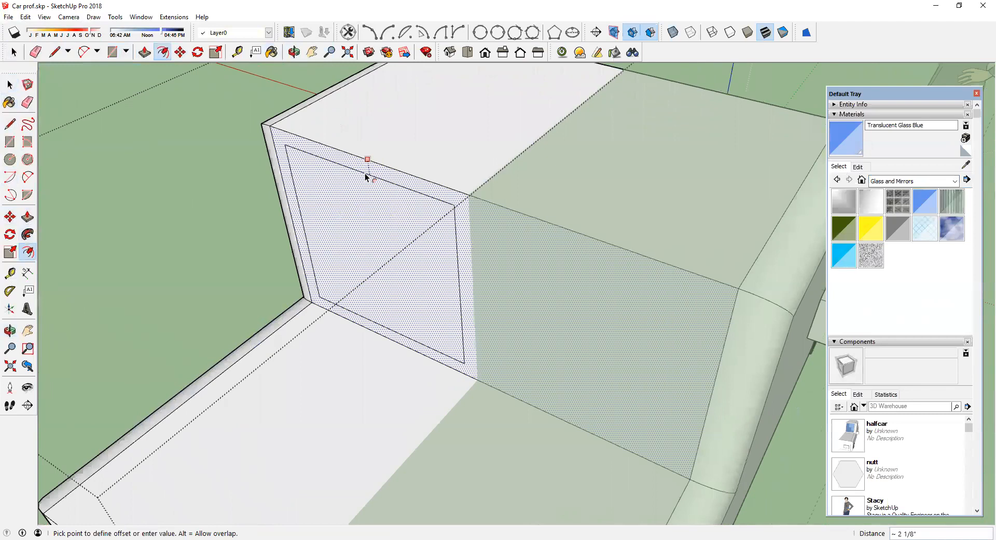
text(2)
key(Return)
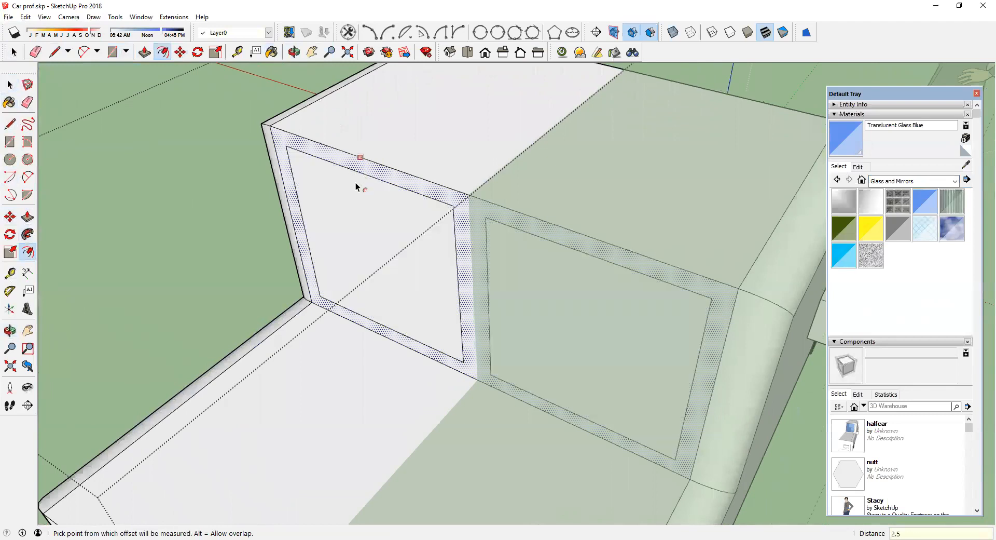
key(Return)
Step: Paint the inner rear window face with Translucent Glass Blue
middle_drag(378, 208, 730, 177)
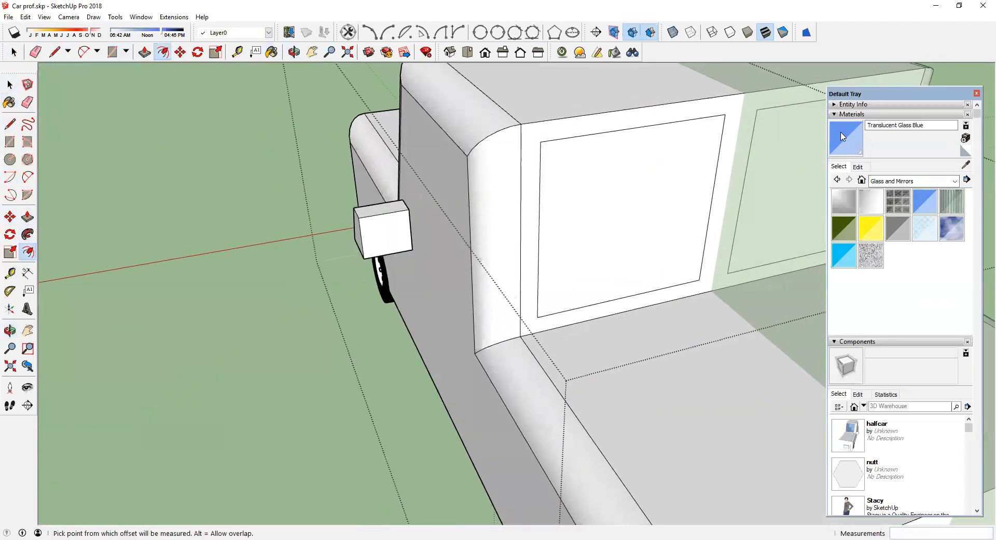
click(842, 137)
click(610, 164)
Step: Move the windshield pane's inner edge about 2 1/2 inches to the car's centre line
scroll(610, 165, down, 4)
mouse_move(534, 185)
middle_down()
mouse_move(571, 194)
mouse_move(649, 268)
mouse_move(436, 220)
middle_up()
click(9, 85)
scroll(529, 219, up, 4)
middle_drag(473, 223, 985, 215)
middle_drag(551, 192, 810, 233)
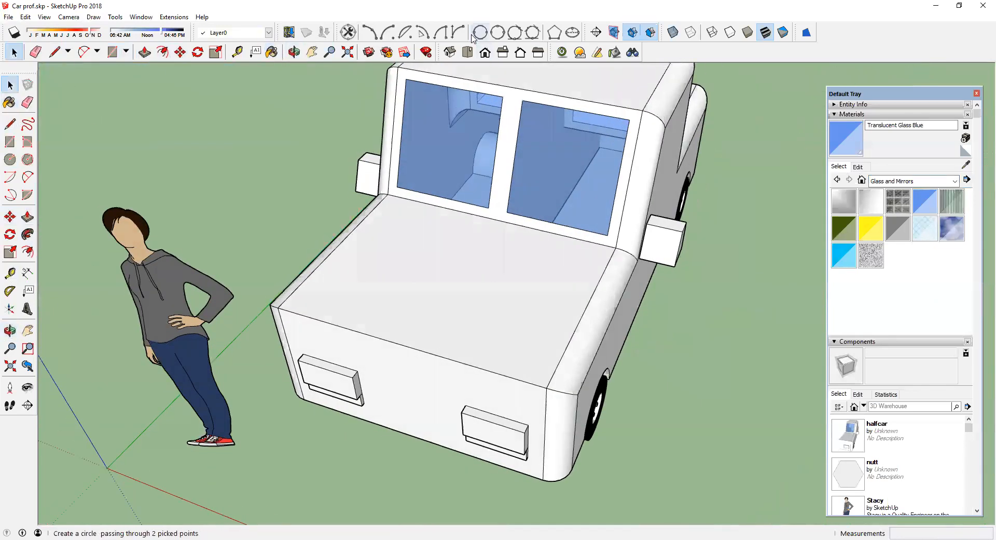
scroll(519, 104, up, 3)
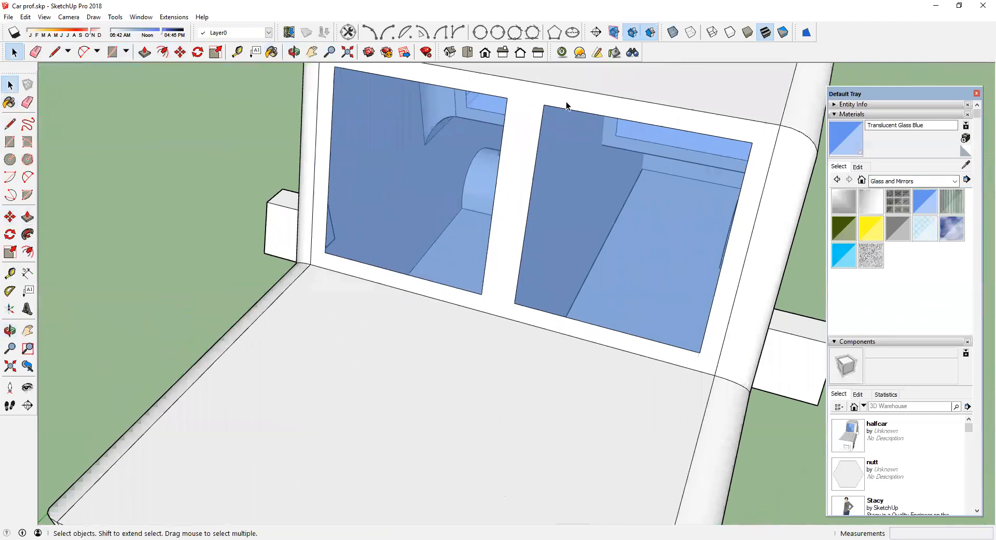
double_click(567, 106)
click(545, 111)
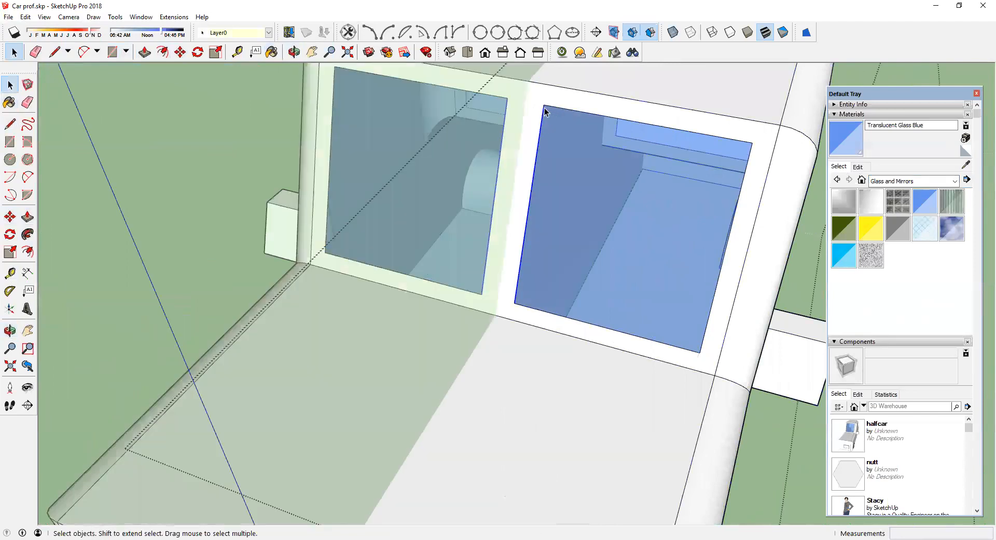
scroll(544, 110, up, 2)
click(10, 216)
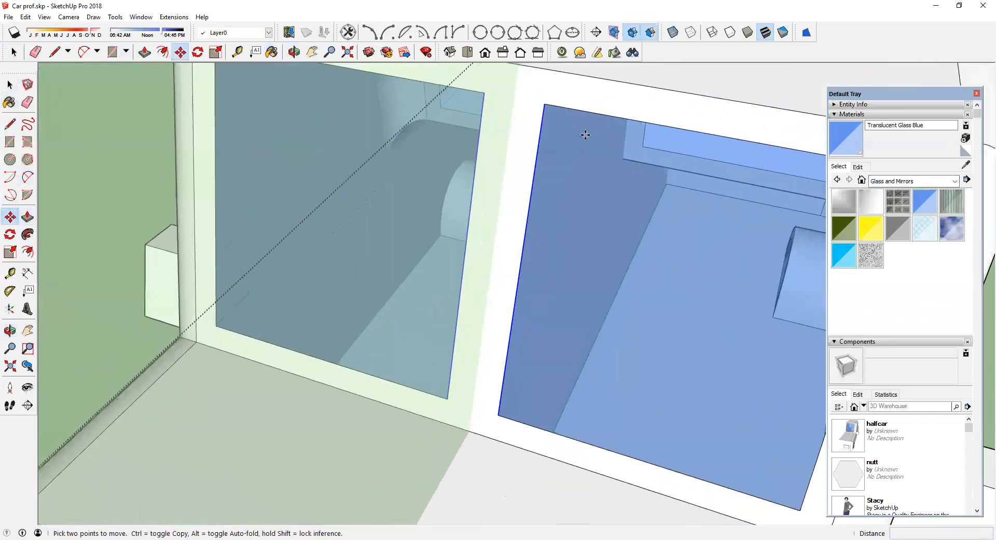
click(547, 102)
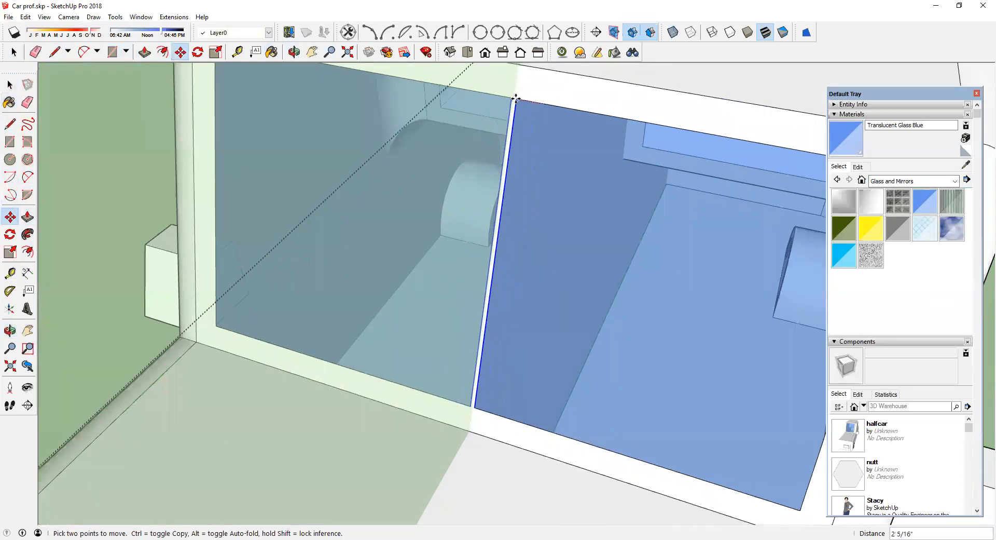
click(513, 99)
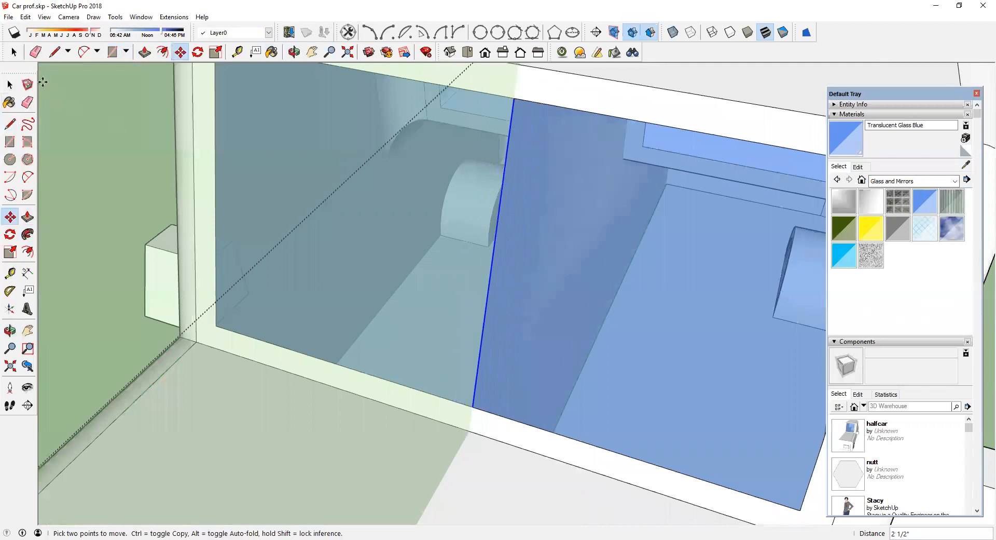
Step: Hide the edge along the windshield's centre line
click(10, 85)
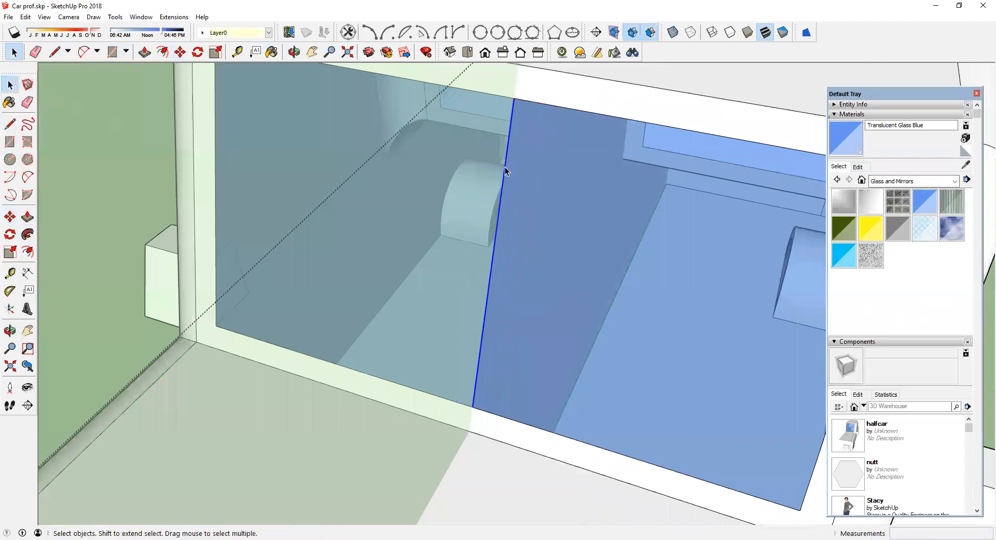
right_click(506, 172)
click(519, 196)
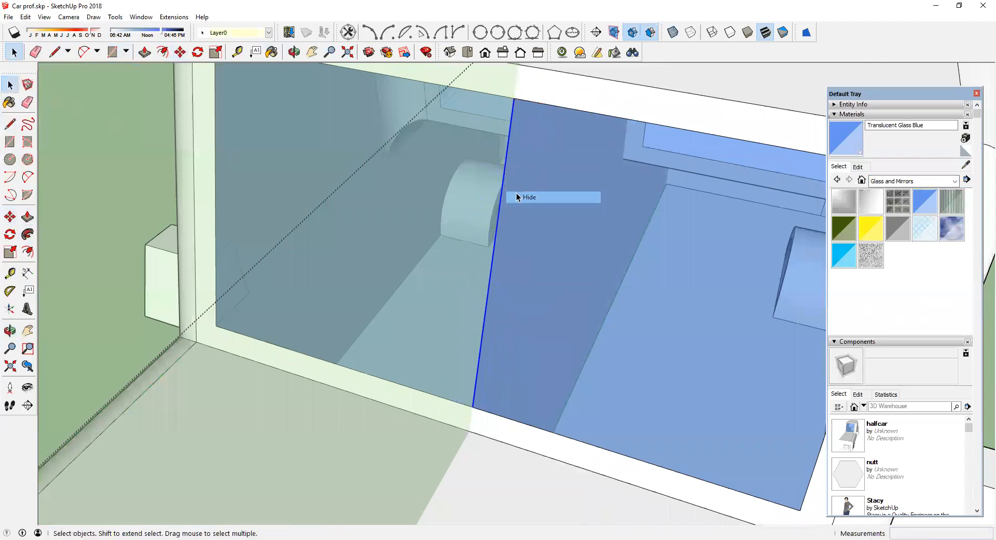
Step: Draw vertical lines on the car's side below the cab to outline the door
scroll(478, 198, down, 5)
click(260, 205)
middle_drag(312, 204, 419, 218)
scroll(419, 219, down, 1)
middle_drag(625, 177, 373, 202)
middle_drag(669, 208, 537, 229)
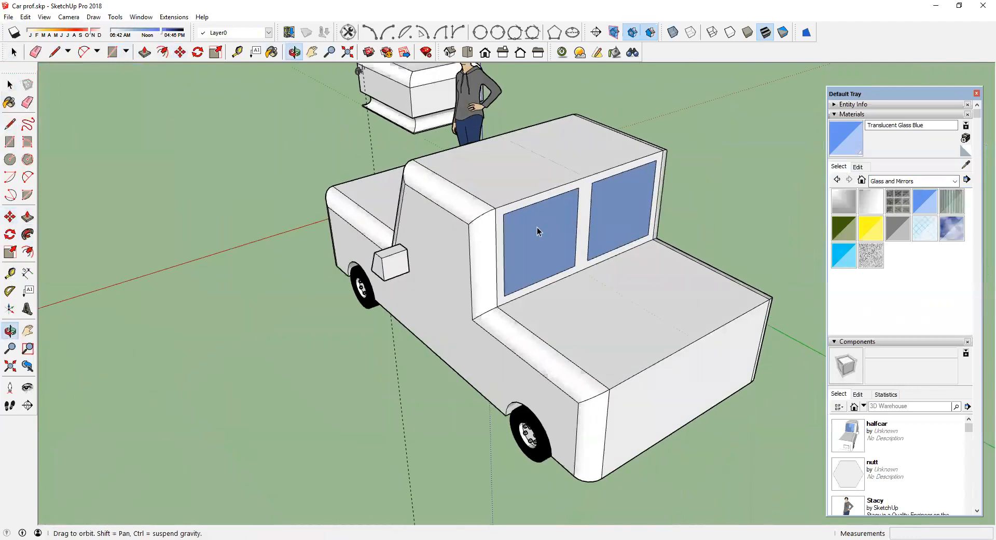
middle_drag(477, 251, 546, 245)
click(546, 244)
double_click(546, 244)
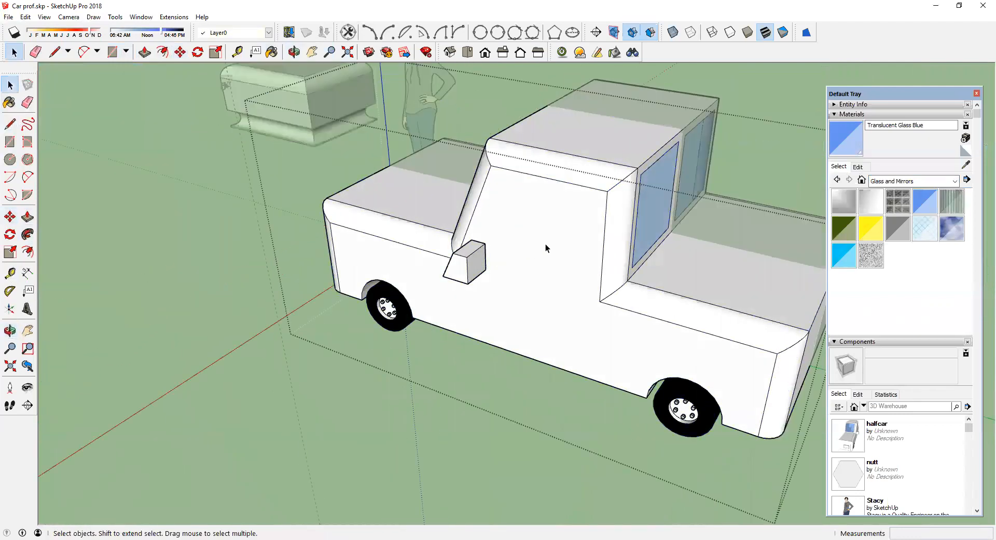
click(535, 245)
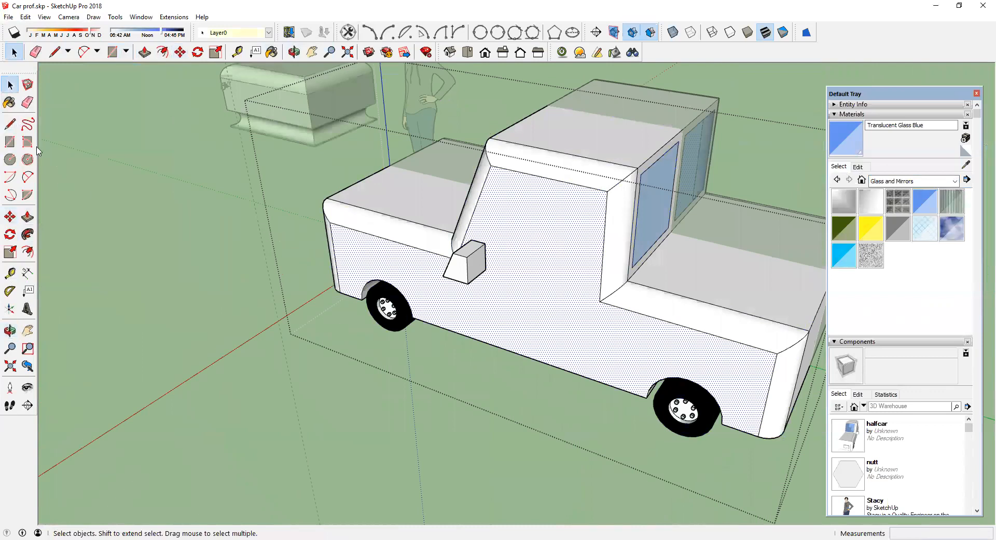
click(10, 123)
click(599, 301)
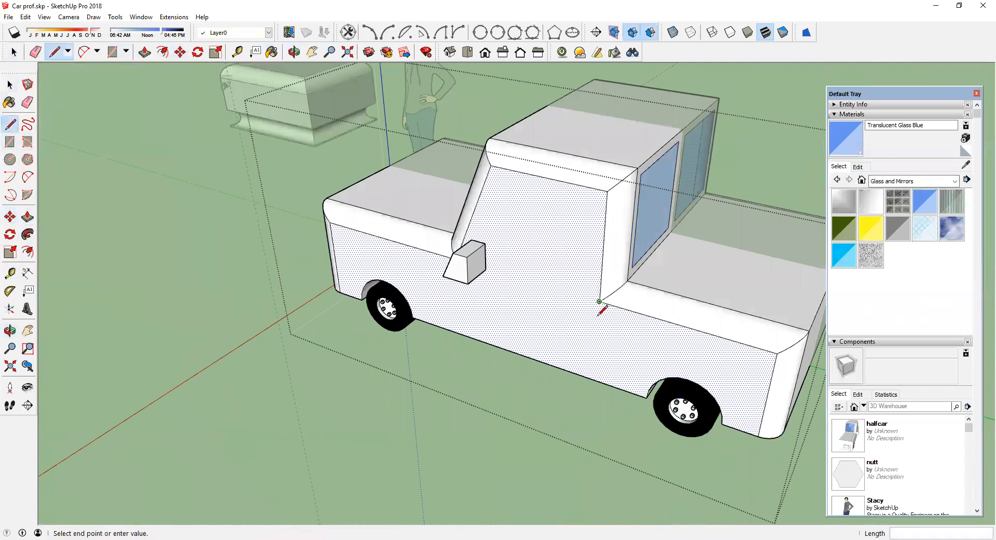
click(594, 375)
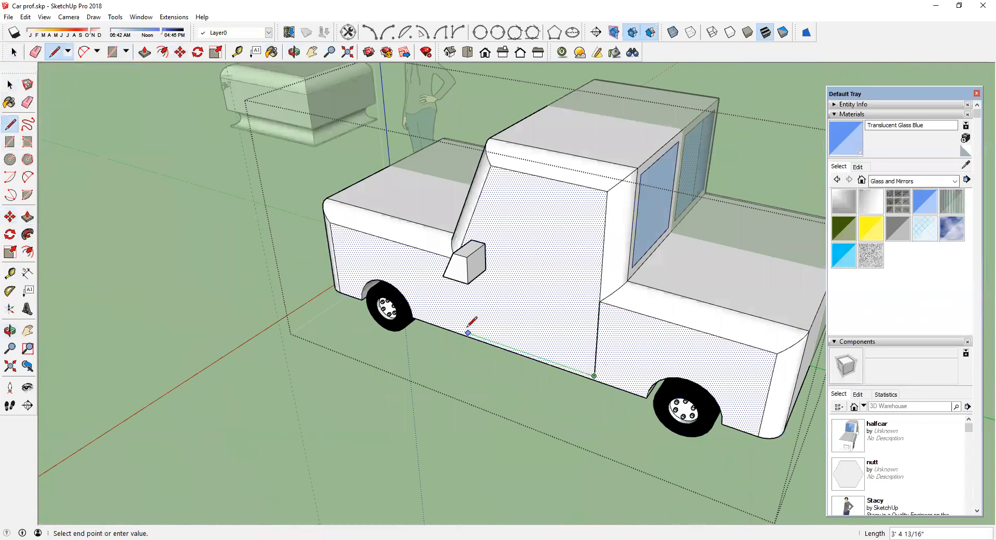
middle_drag(456, 325, 612, 285)
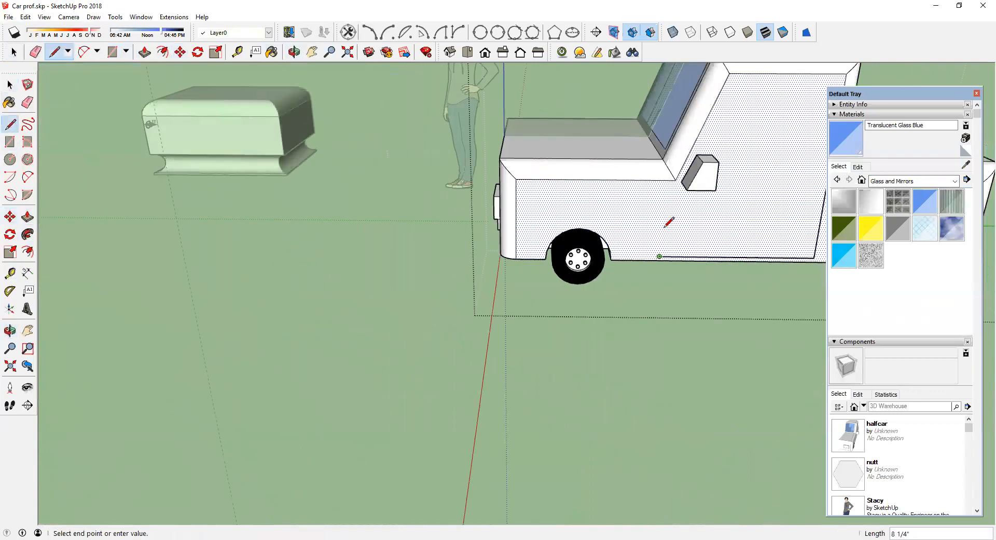
click(667, 180)
middle_drag(667, 224, 551, 243)
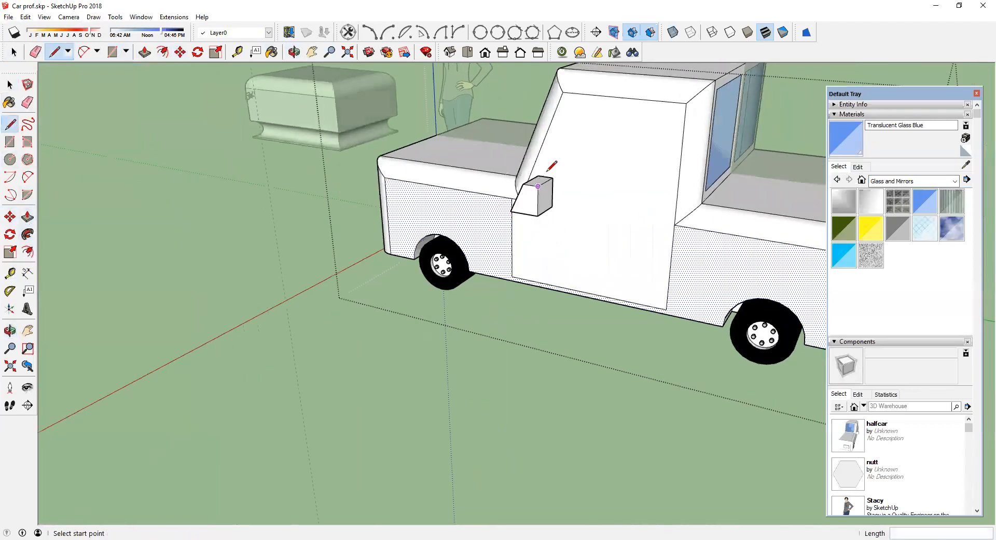
Step: Offset the door face inward about 3 3/4 inches
click(27, 252)
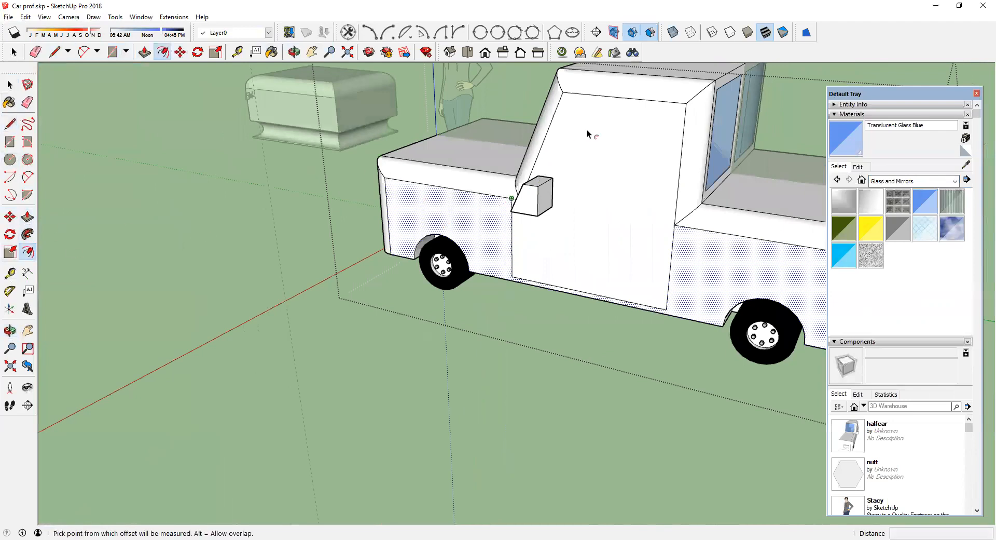
key(space)
click(572, 126)
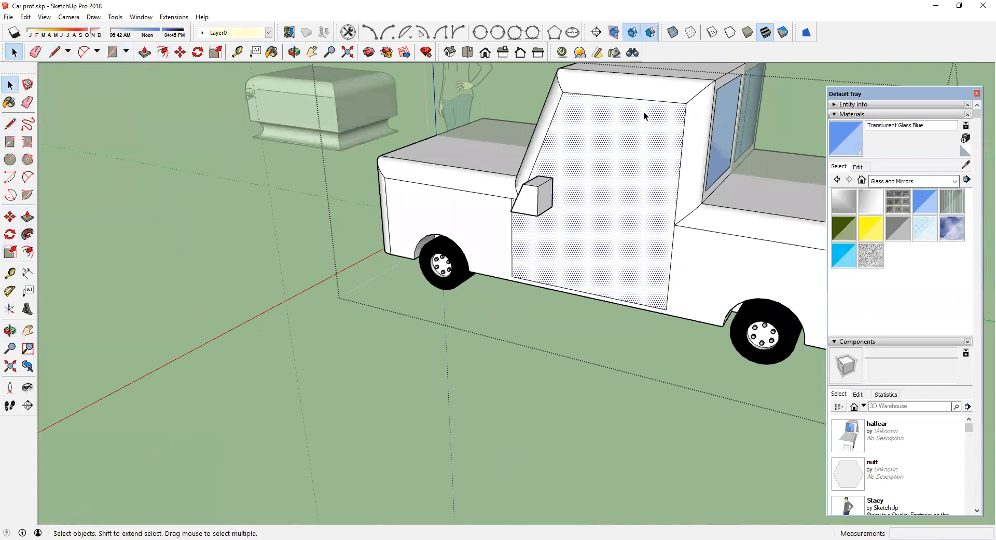
click(28, 251)
click(583, 138)
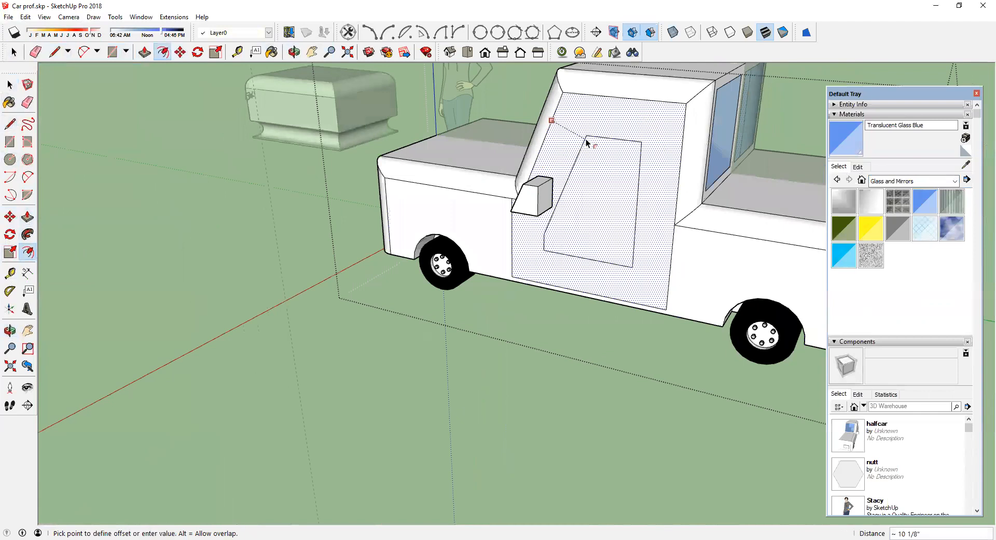
click(571, 111)
Step: Draw a horizontal line across the door's inner outline at the side mirror's height
middle_drag(589, 179, 508, 192)
click(10, 123)
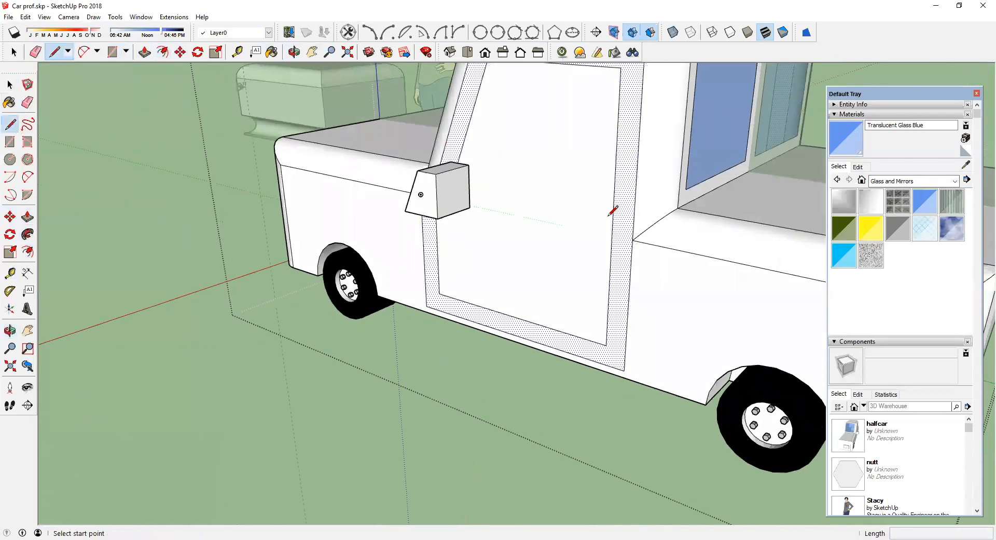
click(613, 225)
middle_drag(456, 225, 716, 171)
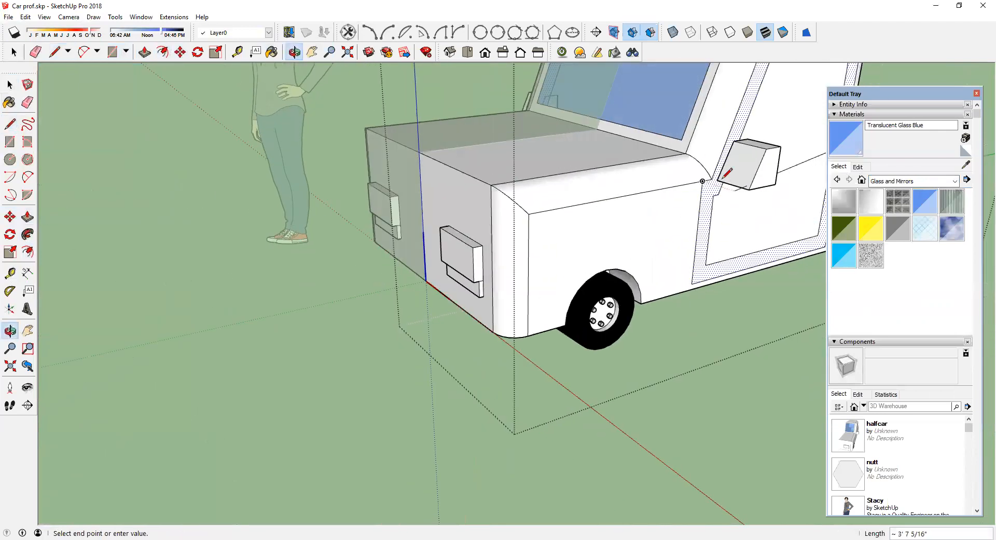
click(722, 167)
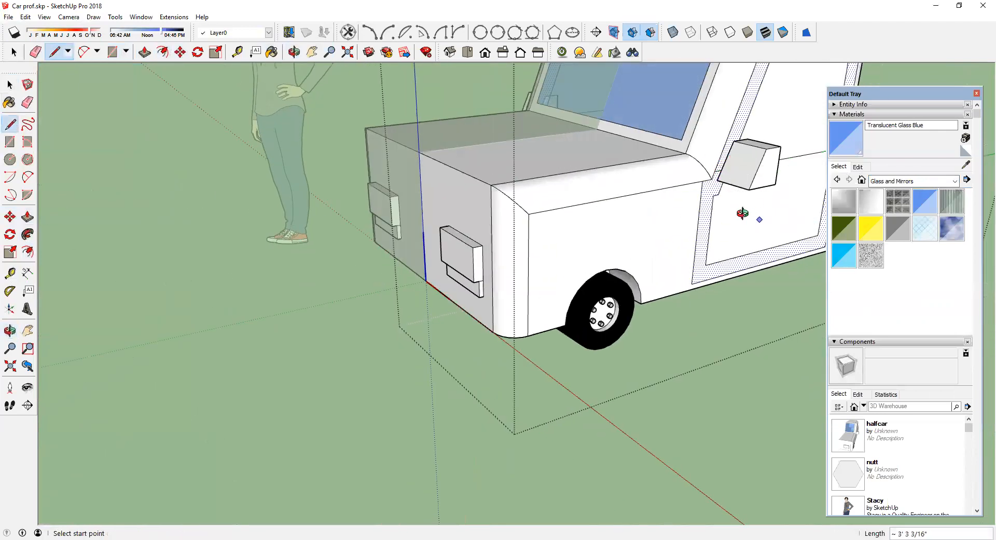
Step: Erase the lower offset edges of the door, leaving a window outline in its upper part
middle_drag(742, 212, 422, 229)
click(29, 104)
click(656, 358)
click(663, 350)
click(473, 291)
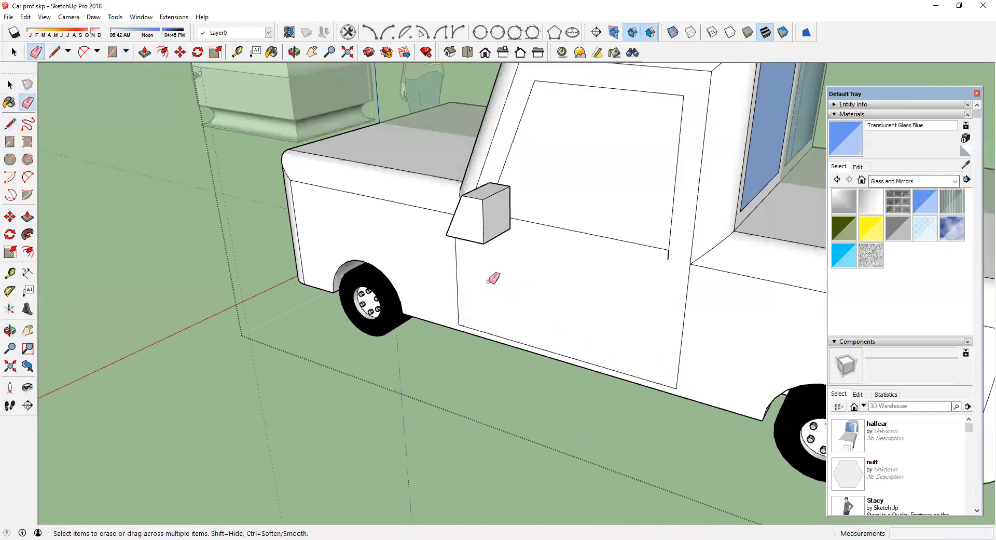
Step: Paint the door window with the Translucent Glass Blue material
click(847, 149)
click(585, 209)
Step: Orbit and zoom around the car to inspect the model from the front and side
scroll(585, 209, down, 4)
middle_drag(579, 217, 794, 255)
scroll(662, 252, down, 4)
right_click(695, 301)
click(727, 321)
middle_drag(696, 311, 798, 201)
scroll(674, 202, up, 3)
scroll(595, 198, up, 3)
mouse_move(596, 195)
middle_down()
mouse_move(637, 166)
mouse_move(664, 167)
mouse_move(600, 207)
middle_up()
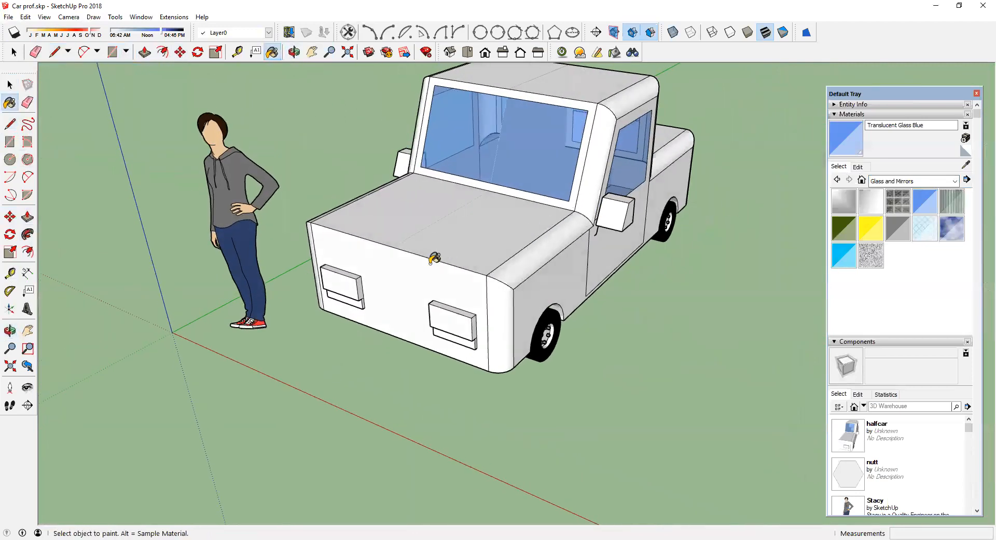
scroll(434, 258, down, 3)
middle_drag(434, 258, 332, 187)
scroll(540, 261, down, 5)
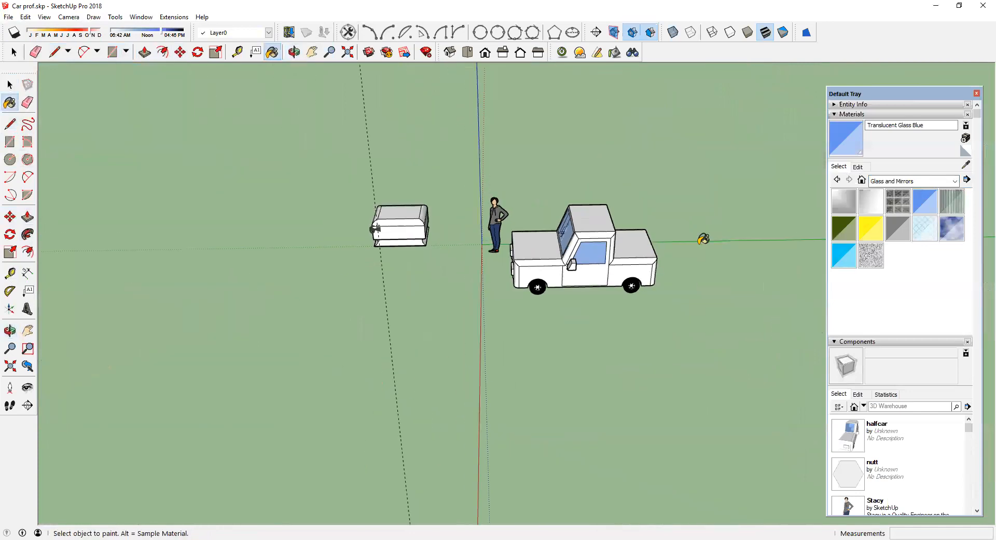
middle_drag(705, 239, 536, 319)
scroll(542, 310, up, 4)
middle_drag(624, 310, 201, 304)
Step: Select the truck bed's top face and offset it inward about 2 11/16 inches
click(10, 84)
click(250, 263)
scroll(250, 270, up, 5)
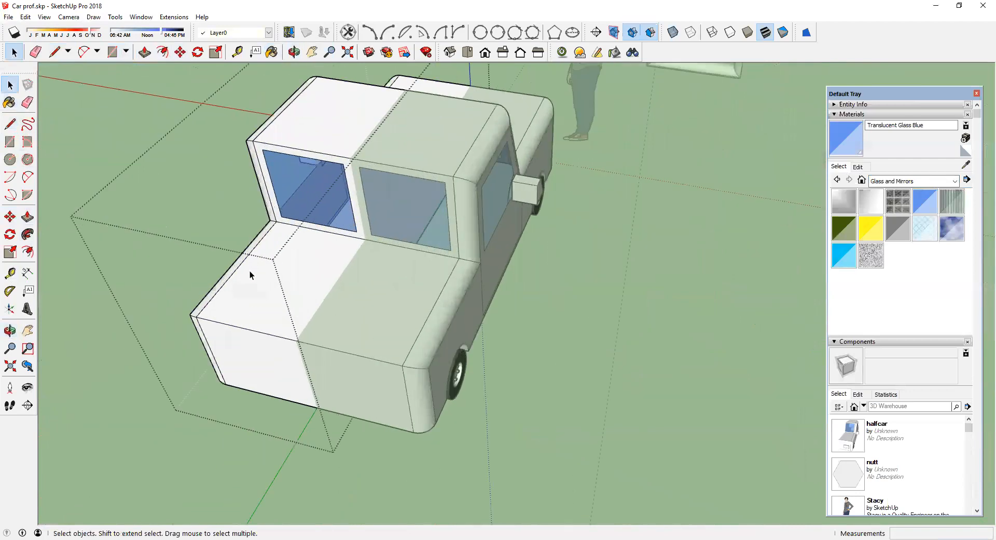
click(250, 273)
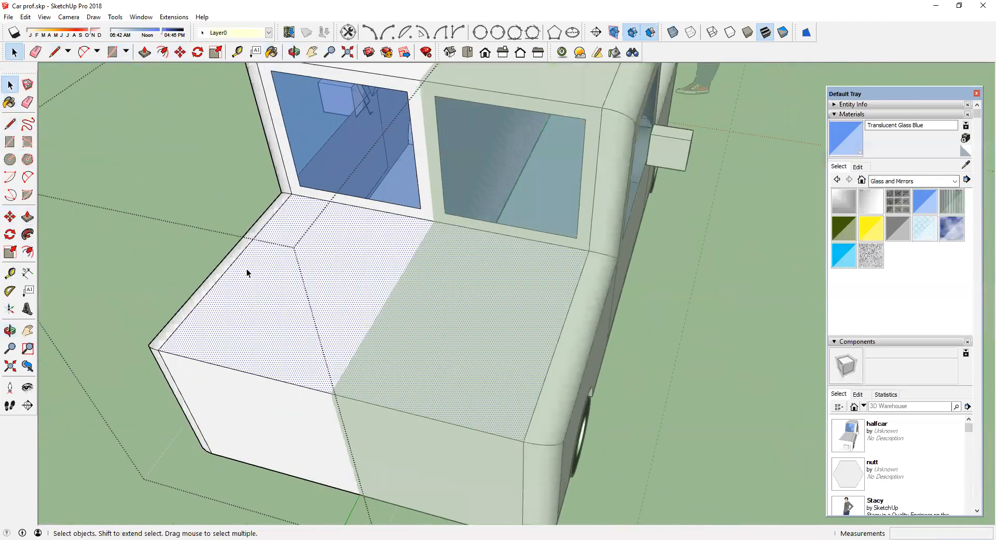
click(27, 252)
click(227, 366)
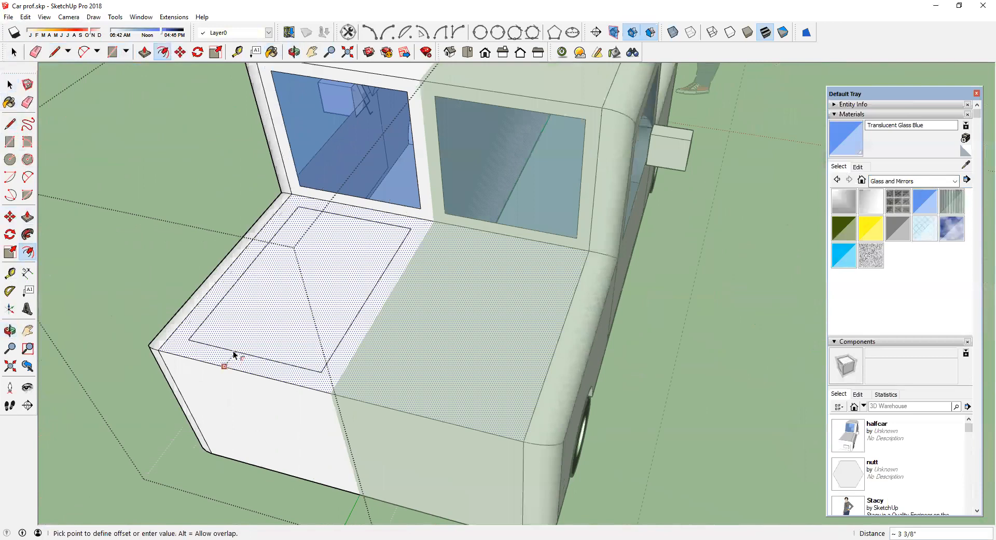
click(229, 358)
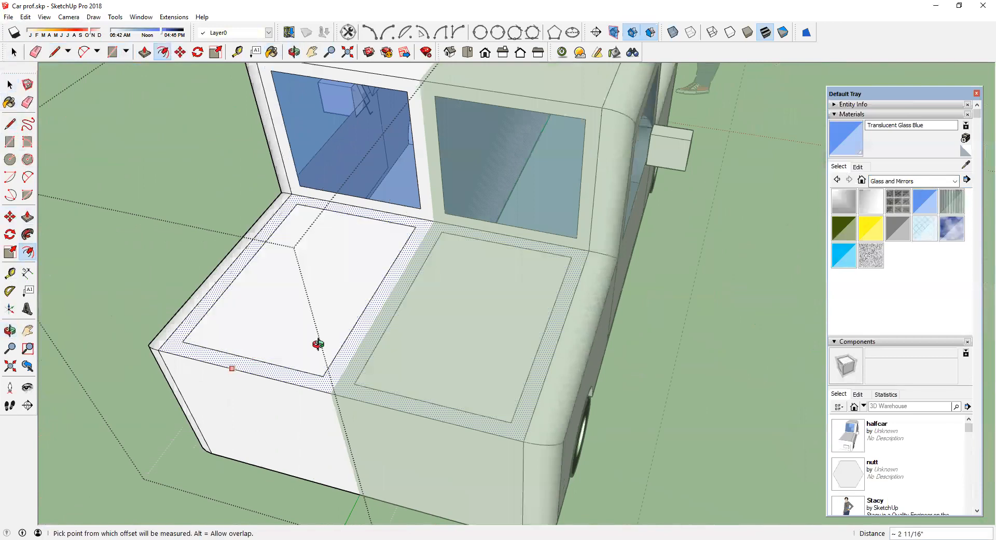
Step: Push the inner bed face down about 1 foot to hollow out the truck bed
middle_drag(316, 345, 522, 334)
click(27, 217)
middle_drag(485, 384, 531, 307)
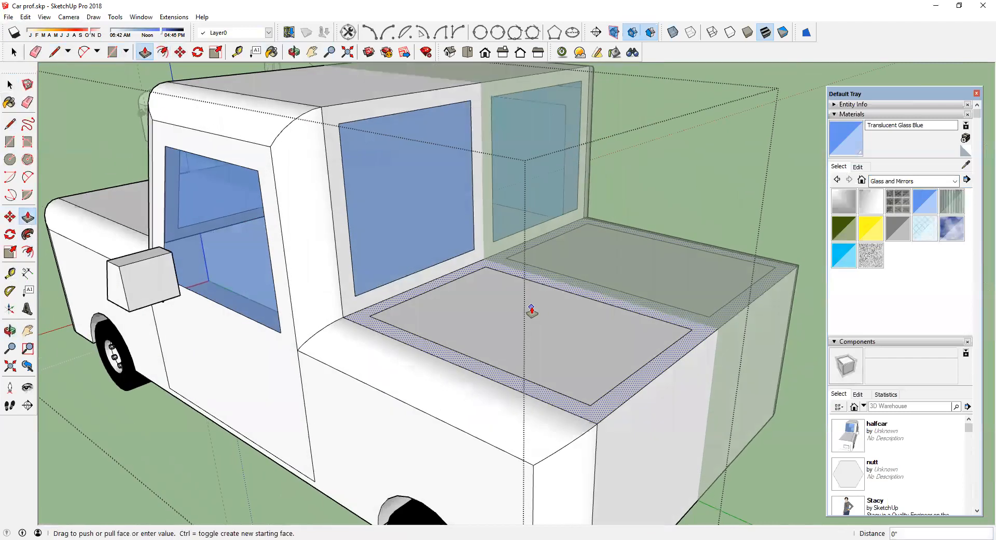
drag(530, 308, 555, 361)
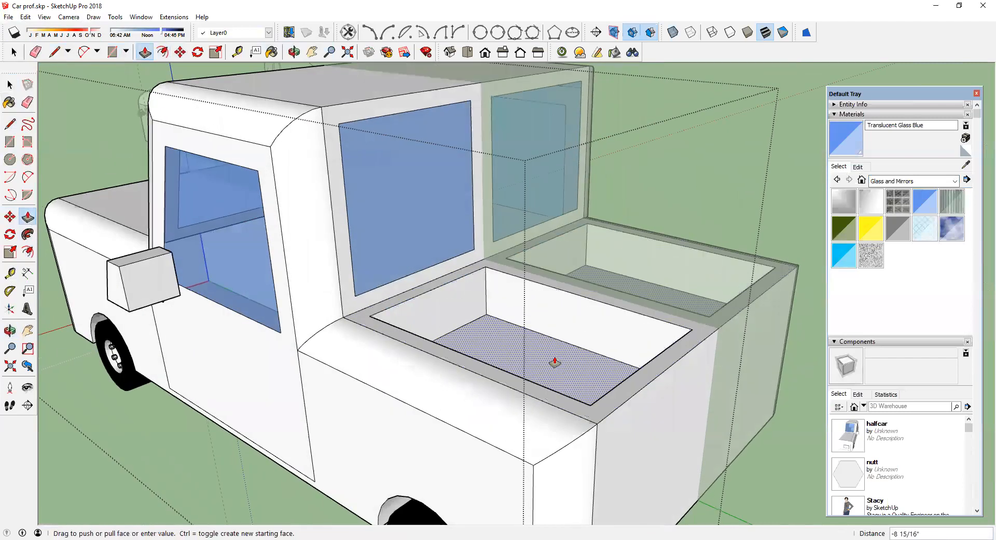
click(554, 362)
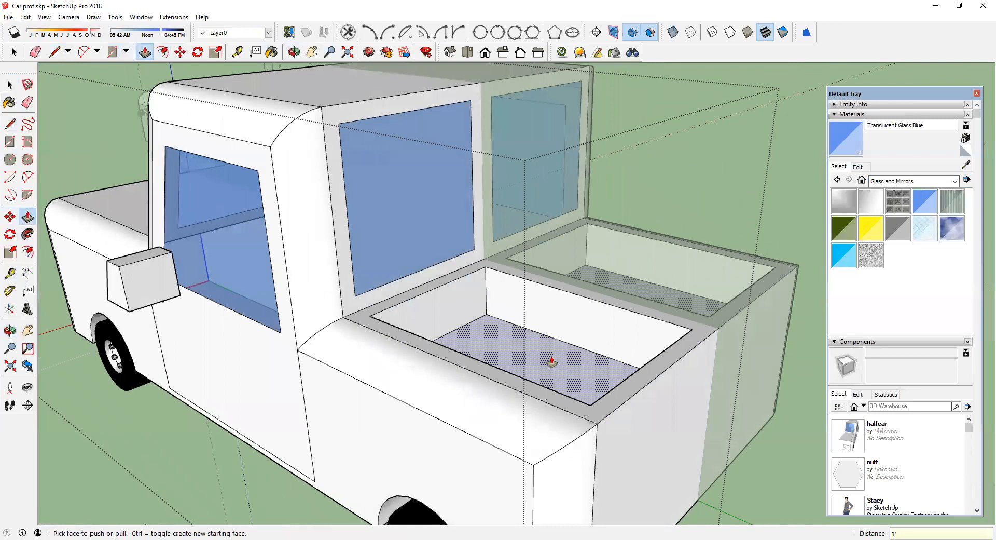
click(552, 363)
middle_drag(513, 396, 534, 321)
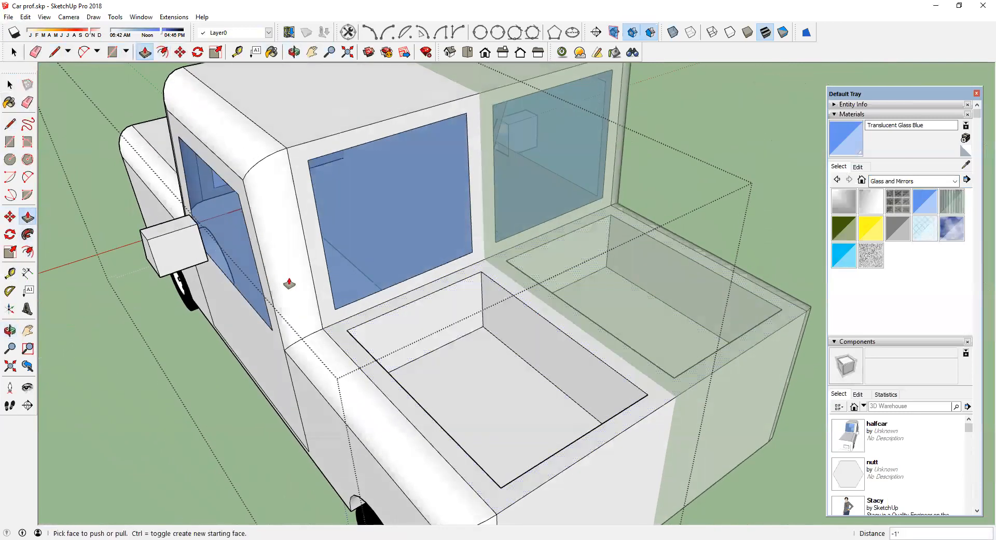
mouse_move(492, 300)
mouse_down()
mouse_move(497, 291)
mouse_move(502, 298)
mouse_up()
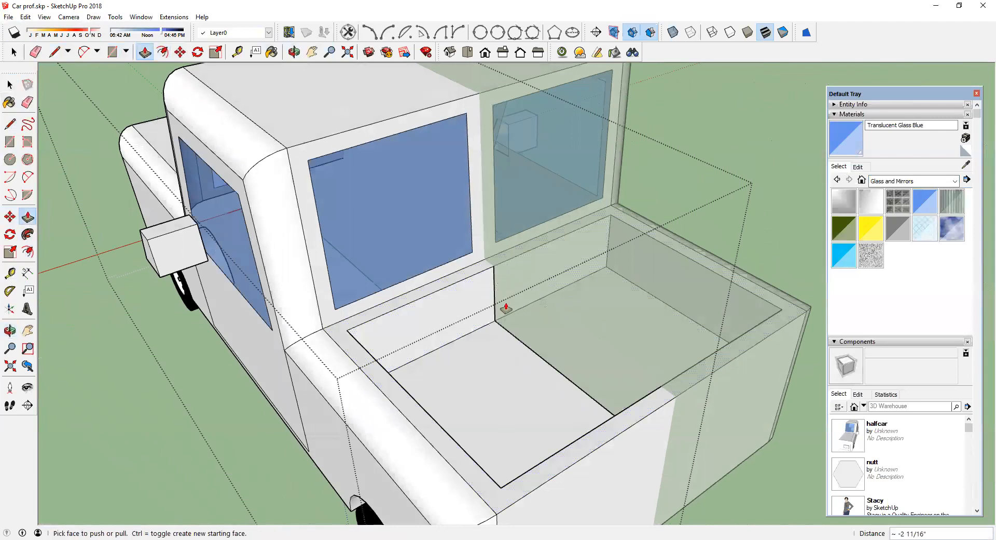
Step: Hide the seam edge across the truck bed and close the car component
click(9, 86)
click(10, 85)
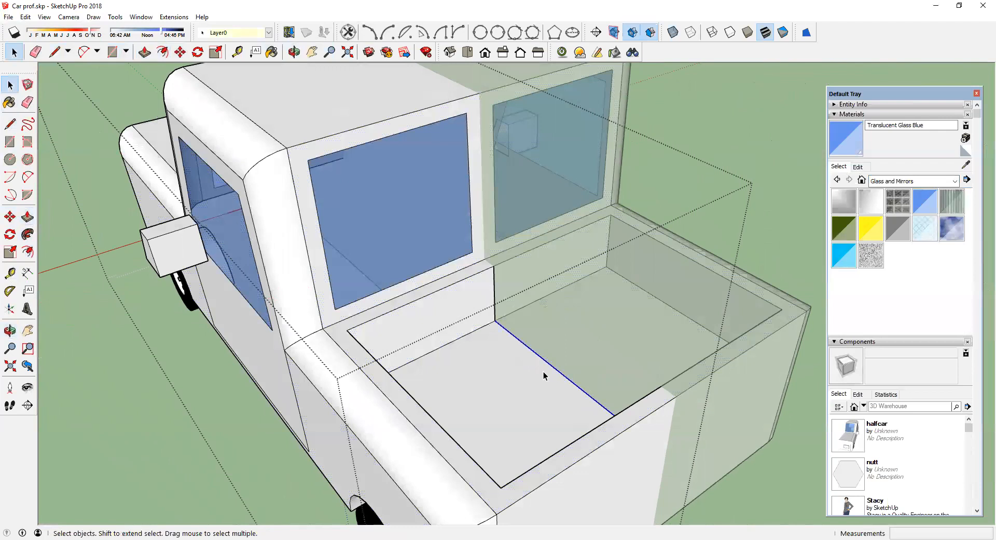
middle_drag(506, 343, 696, 375)
scroll(696, 375, down, 6)
scroll(755, 359, up, 3)
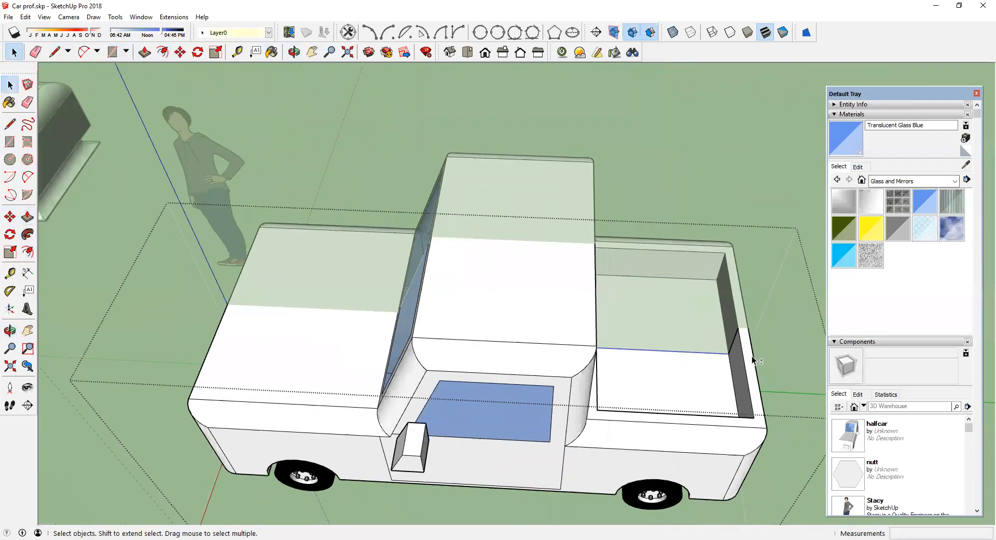
scroll(752, 358, up, 3)
right_click(725, 336)
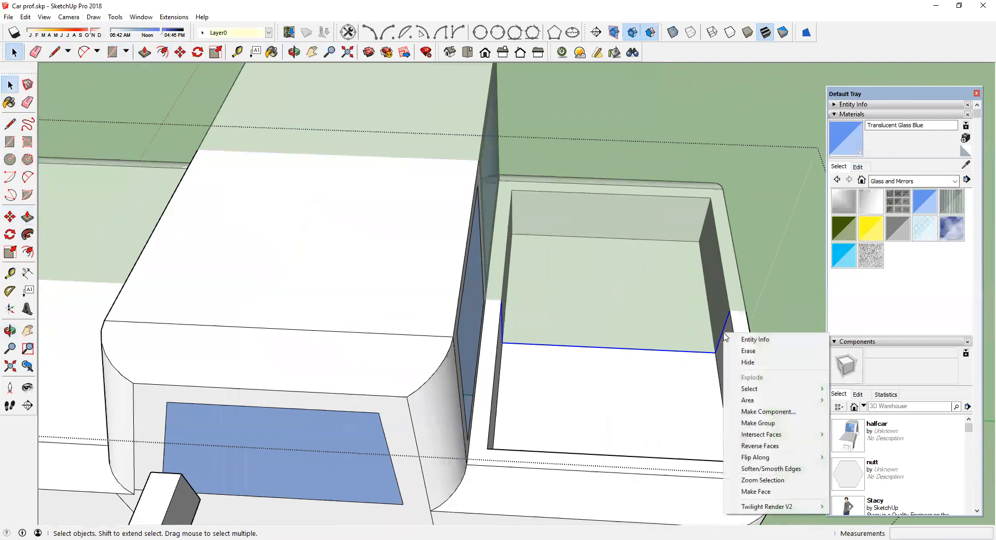
click(748, 363)
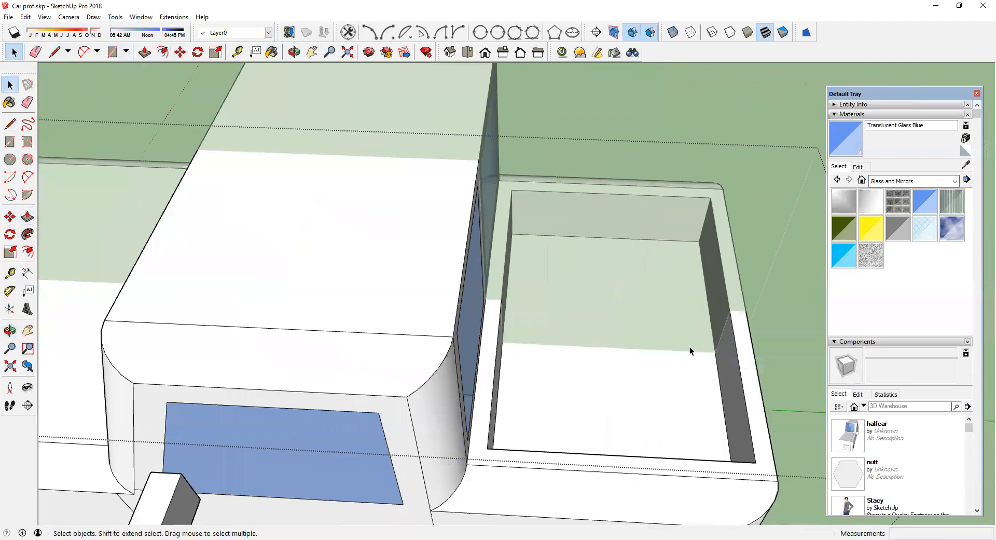
scroll(681, 347, down, 5)
right_click(721, 238)
click(737, 241)
middle_drag(737, 241, 674, 329)
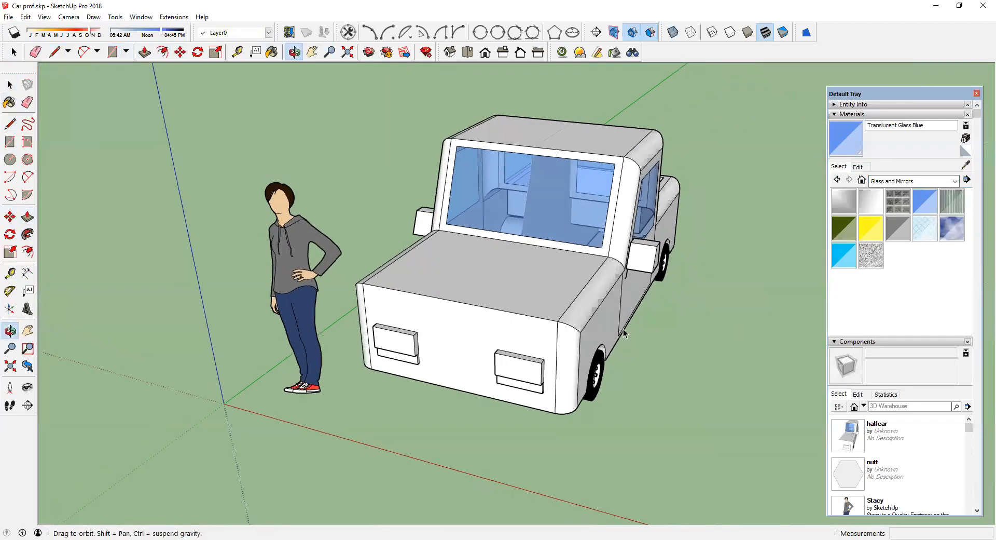
Step: Open the car component and draw a long rectangular grille outline across the front below the hood
scroll(550, 327, up, 5)
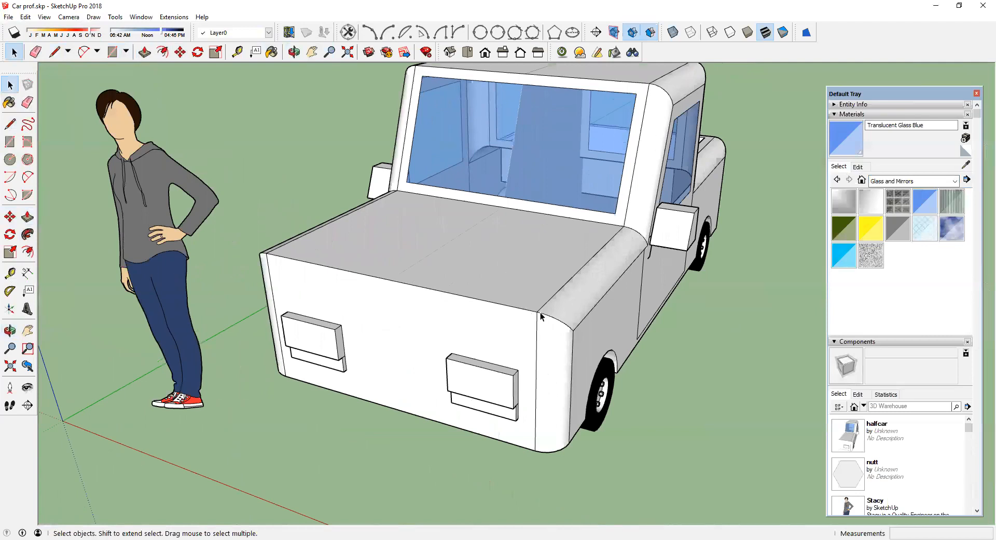
double_click(465, 319)
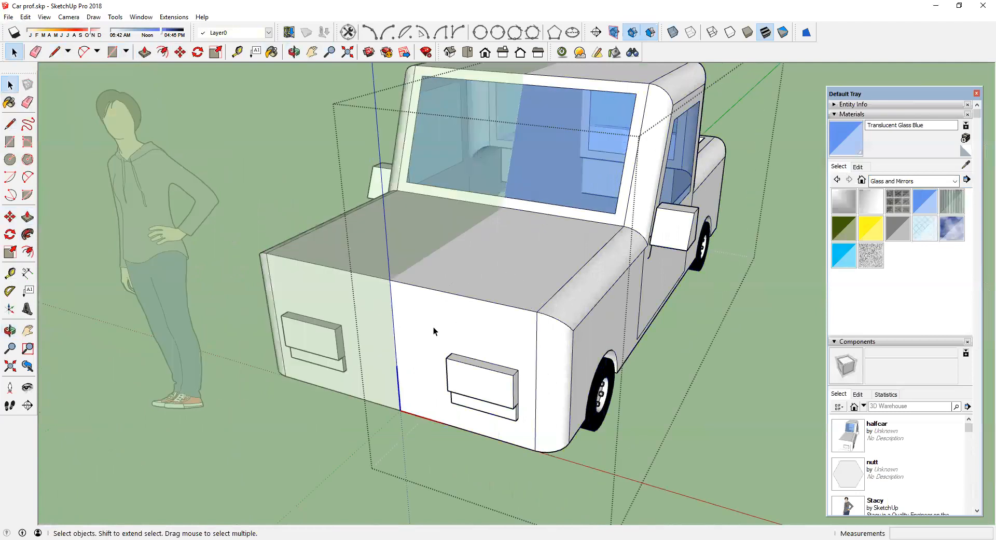
scroll(430, 322, up, 3)
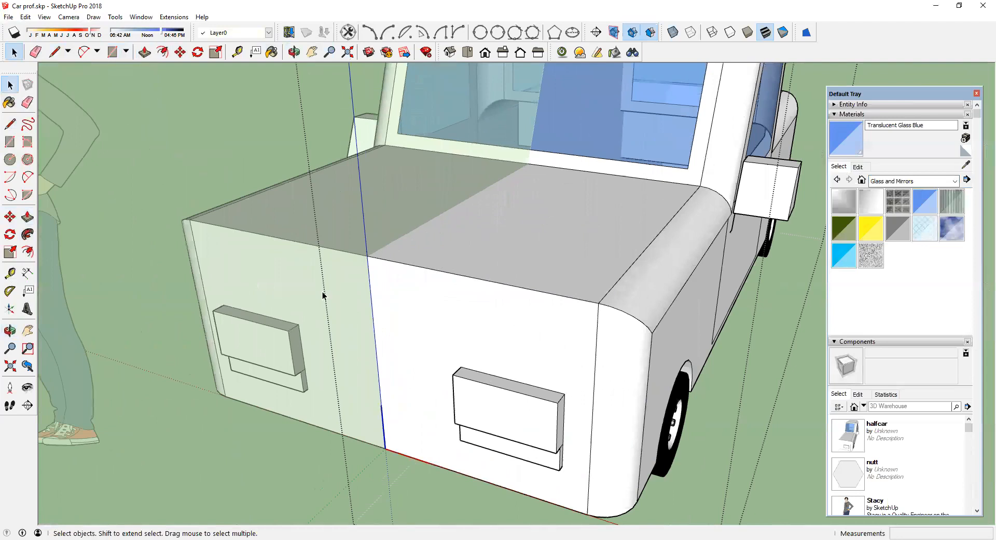
click(10, 125)
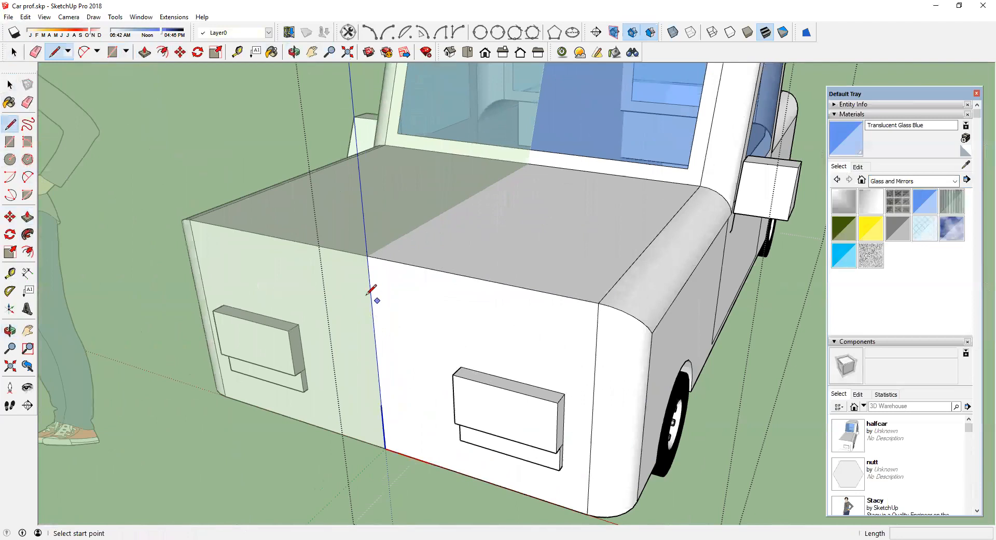
click(371, 293)
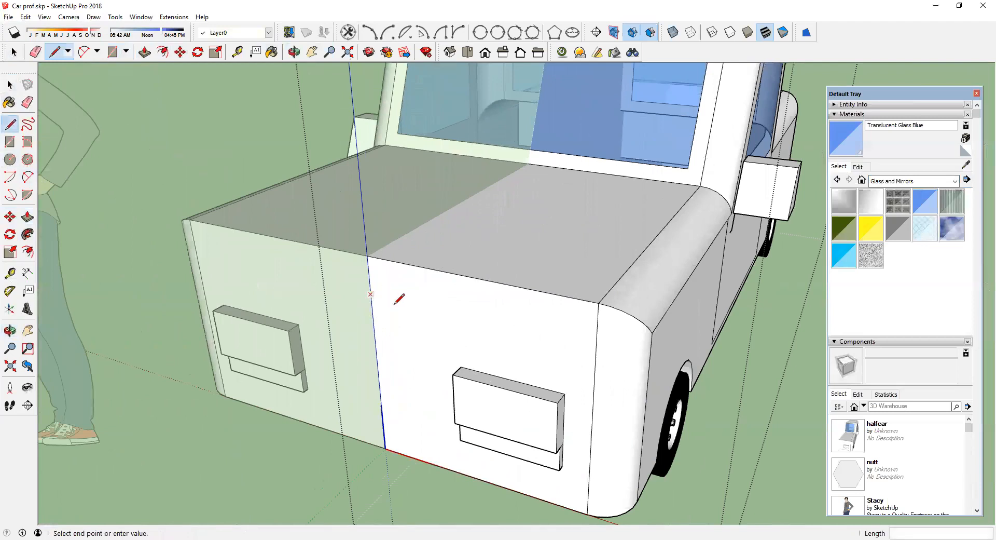
click(512, 326)
click(513, 364)
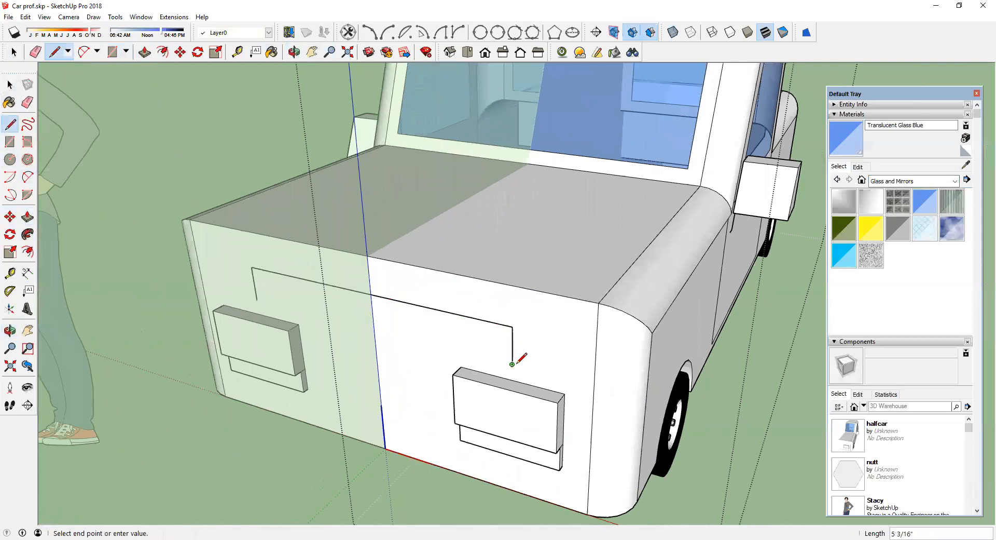
click(376, 329)
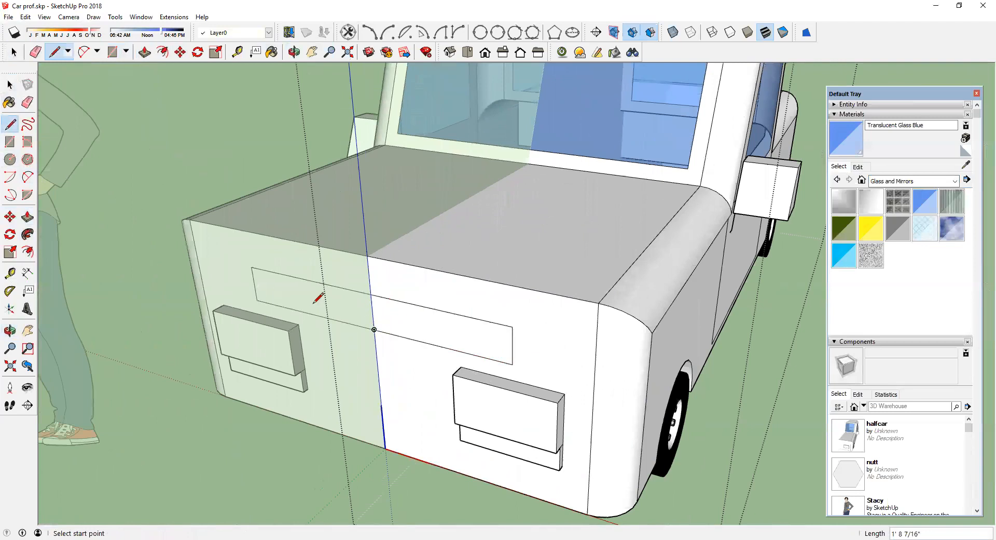
Step: Paint the grille face with the Metal Steel Textured White material
scroll(458, 347, up, 2)
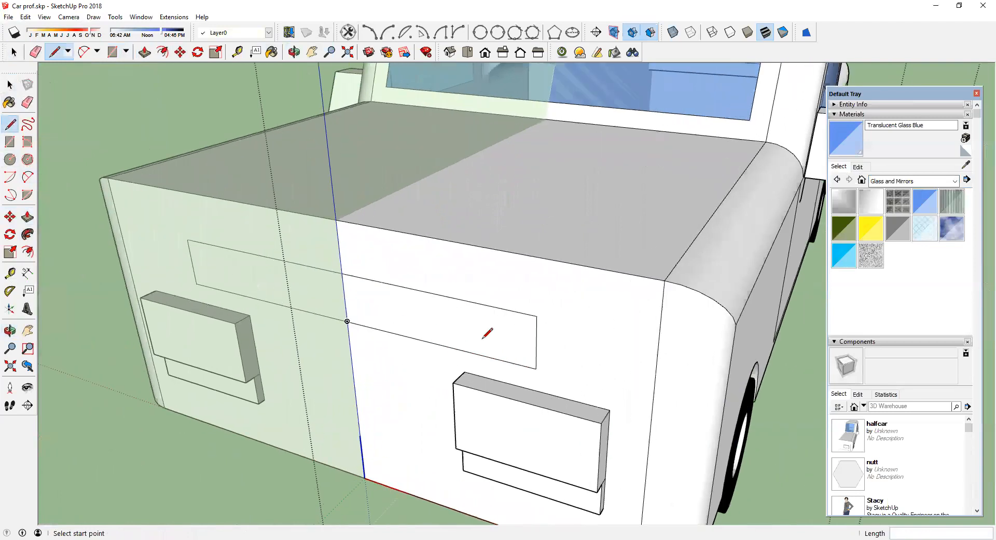
click(954, 182)
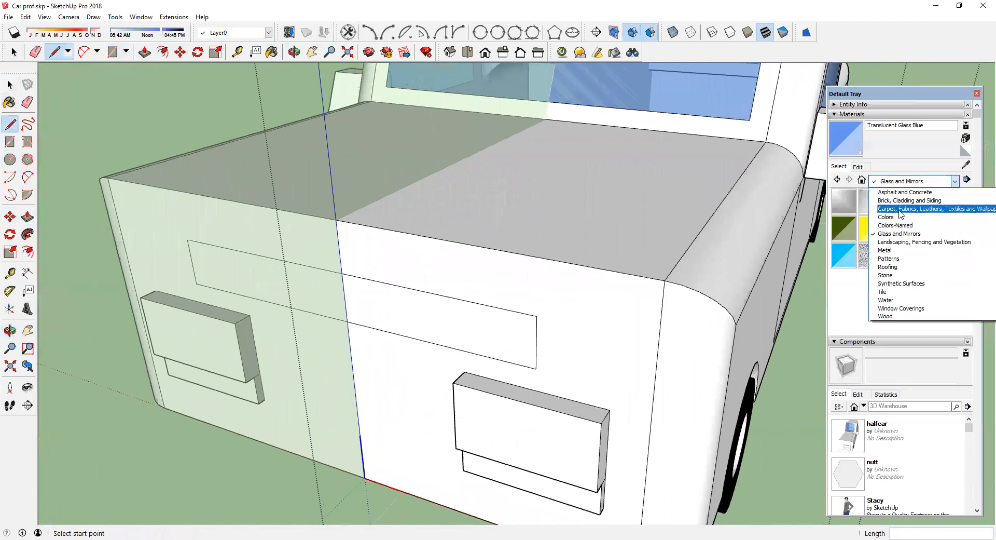
click(898, 250)
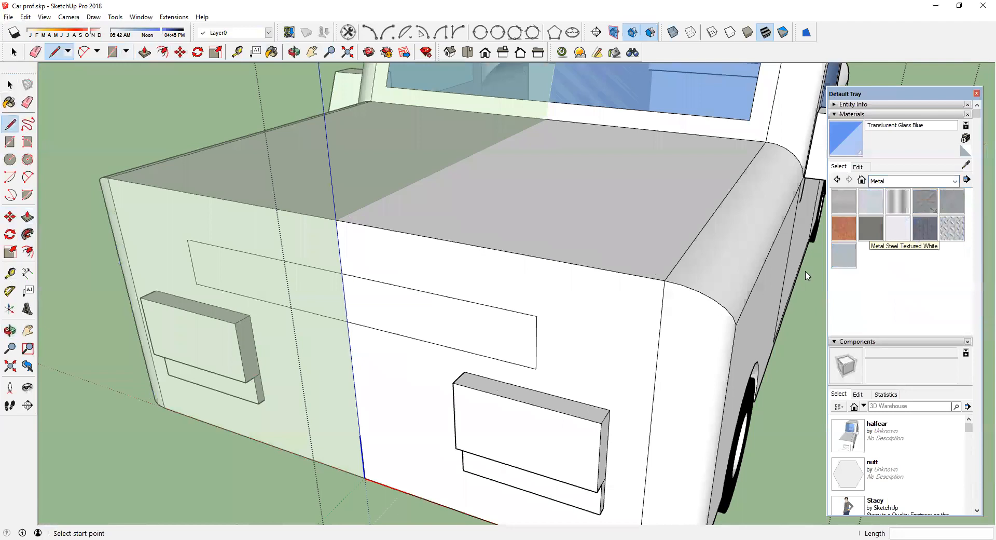
click(952, 228)
click(489, 322)
Step: Draw a small circle near the grille's inner end
scroll(412, 321, down, 2)
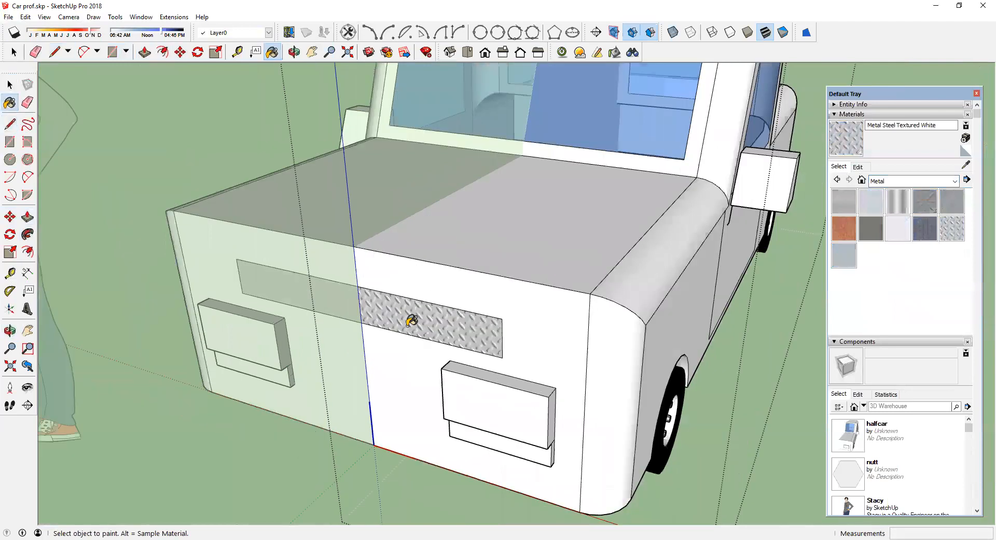
scroll(431, 311, up, 4)
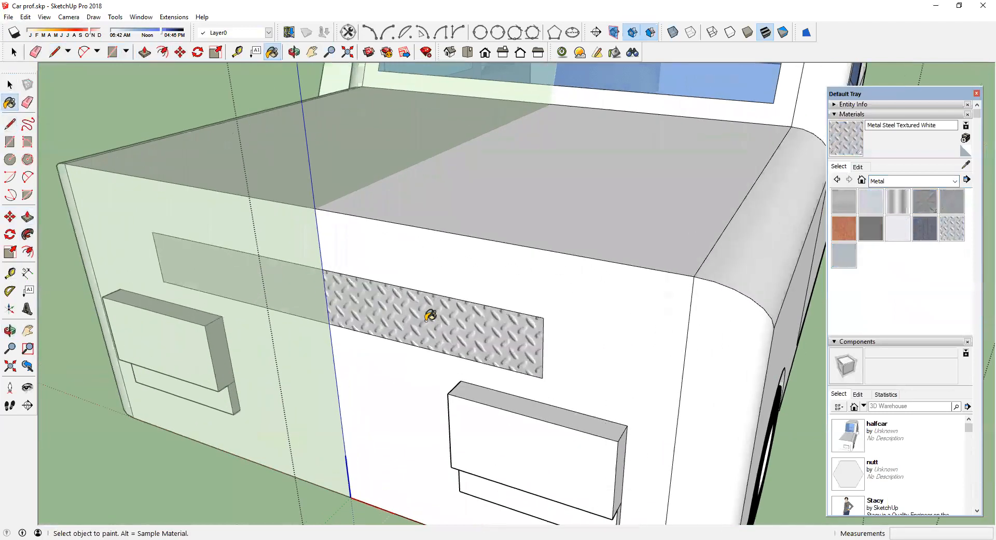
click(10, 159)
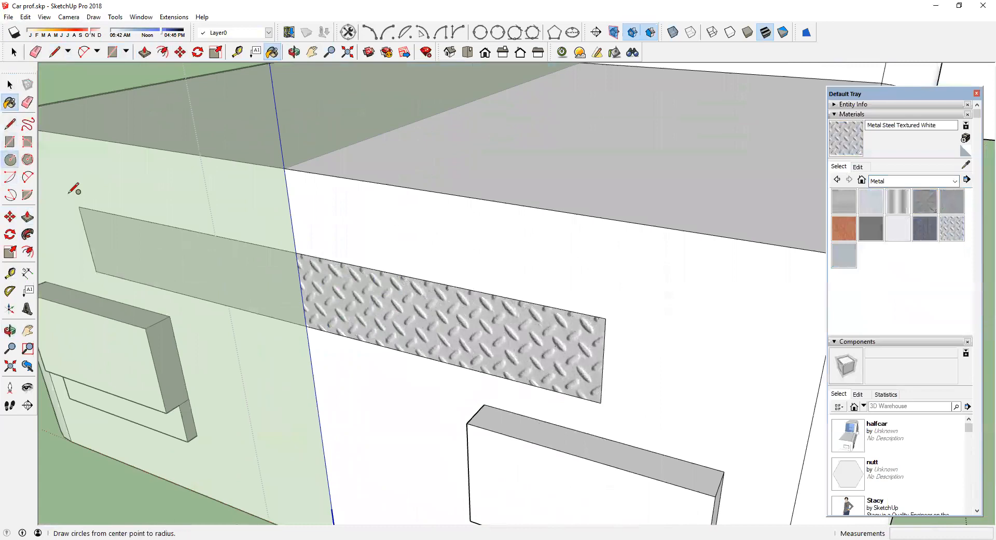
click(324, 281)
click(328, 291)
Step: Copy the circle along the grille, making 8 evenly spaced copies
scroll(326, 296, up, 2)
key(space)
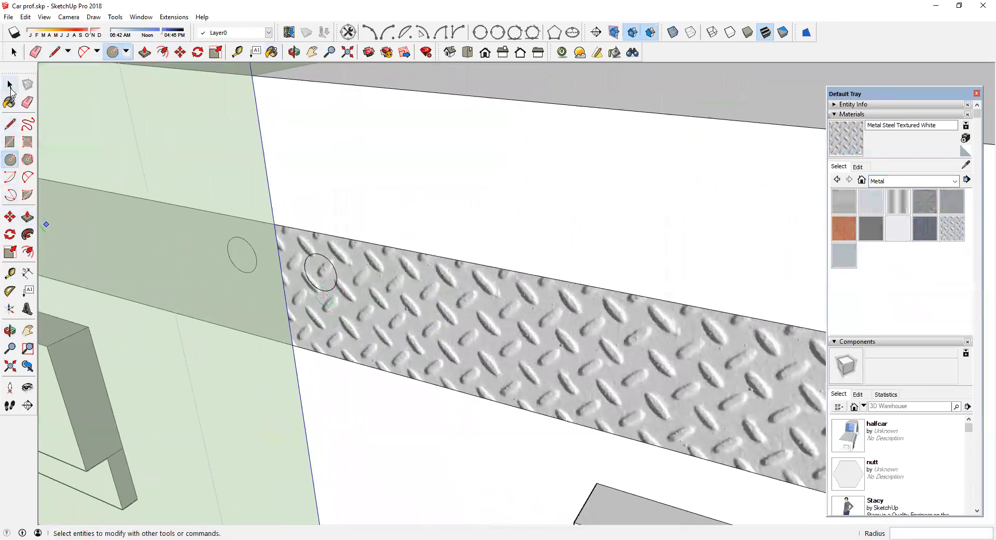
click(326, 276)
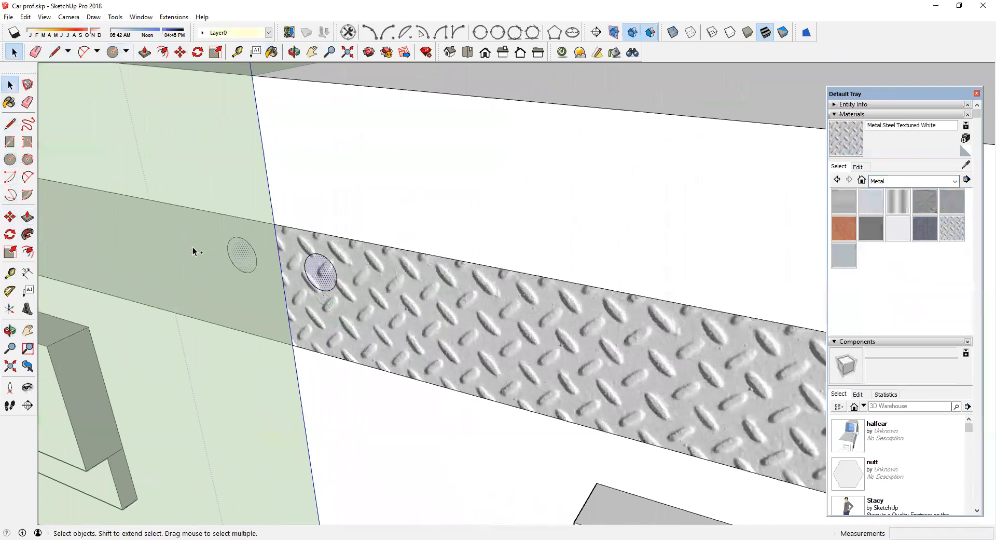
click(9, 216)
click(300, 305)
key(ctrl)
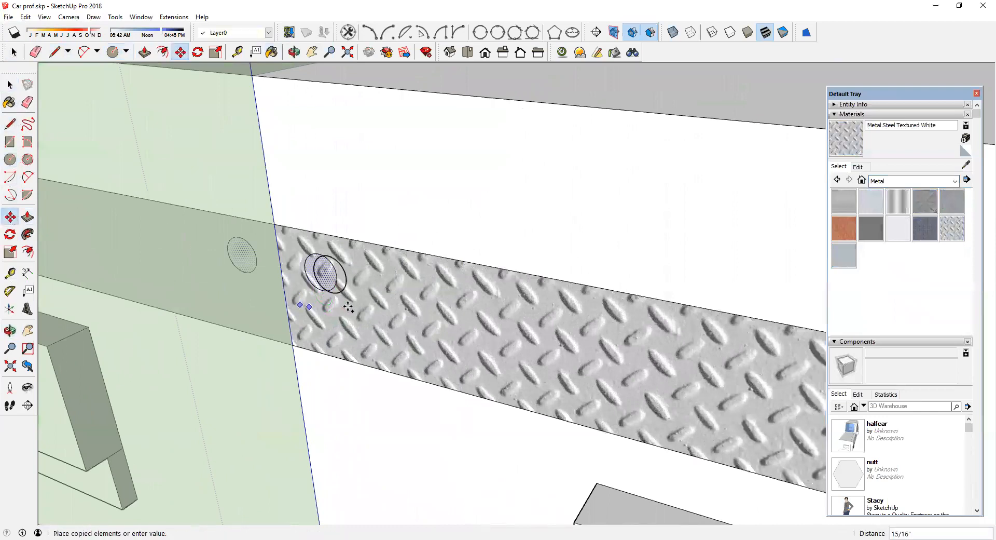
click(351, 313)
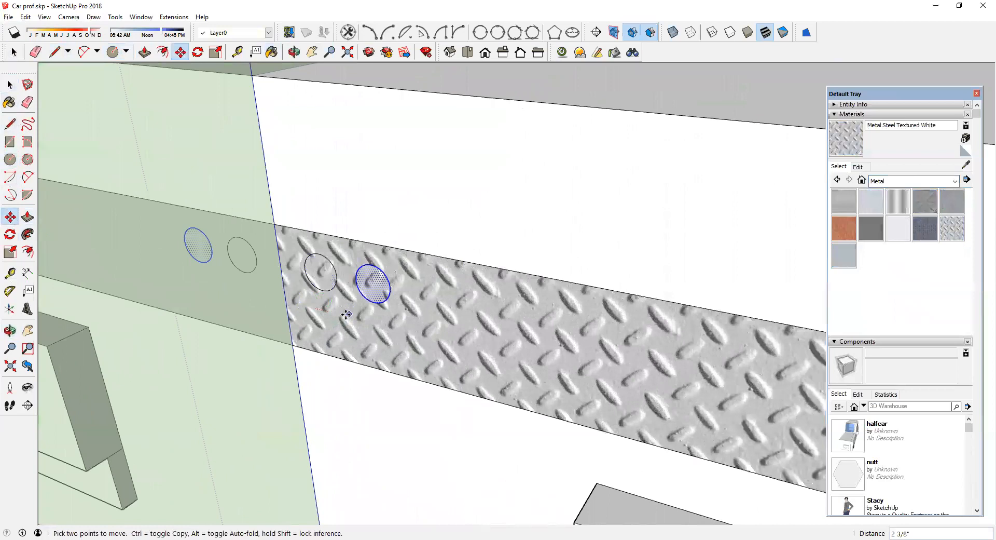
text(8x)
key(Return)
Step: Erase the stray edges near the grille's outer end
scroll(296, 296, down, 2)
key(Escape)
click(28, 102)
click(669, 360)
scroll(637, 356, up, 1)
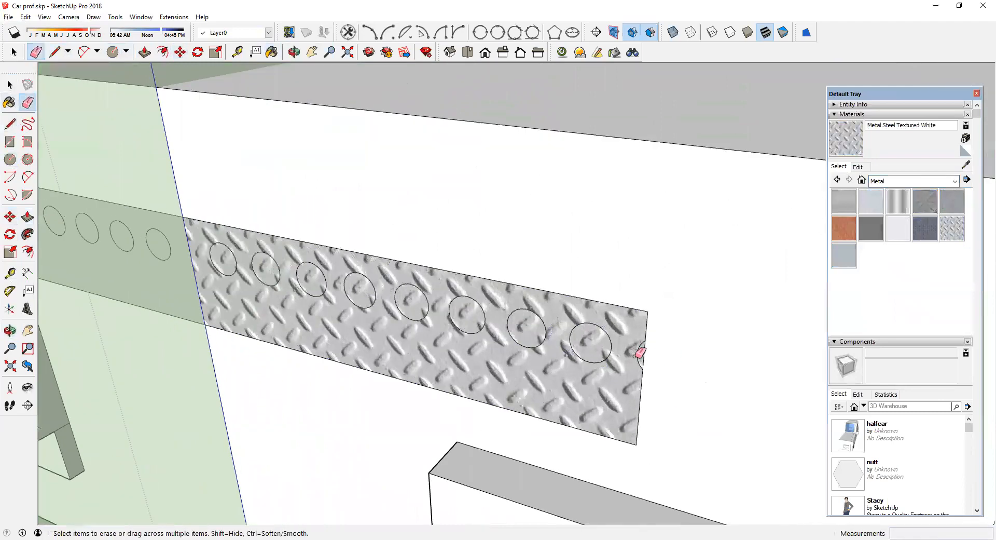
click(641, 353)
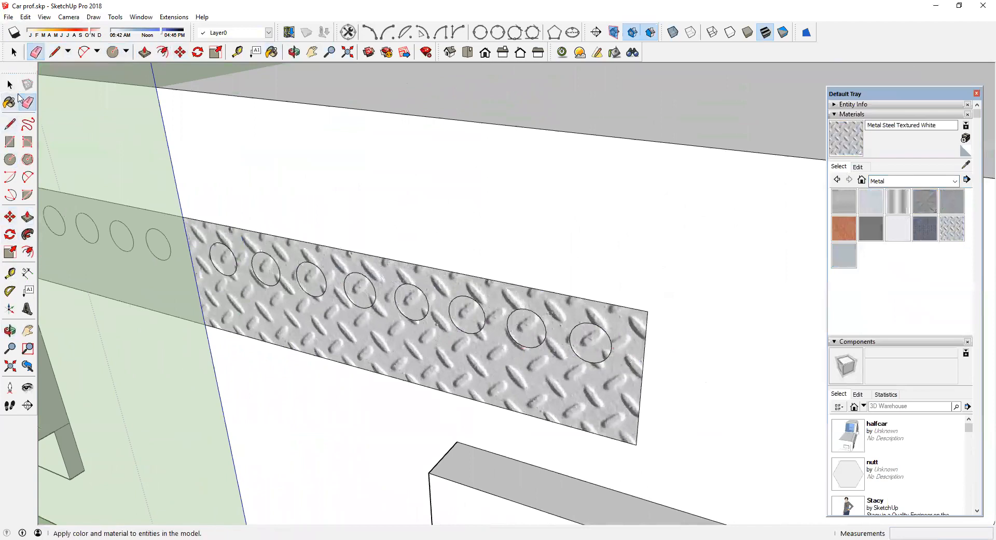
Step: Select the eight grille circles and copy them downward to form a second row beneath the first
click(10, 84)
click(222, 265)
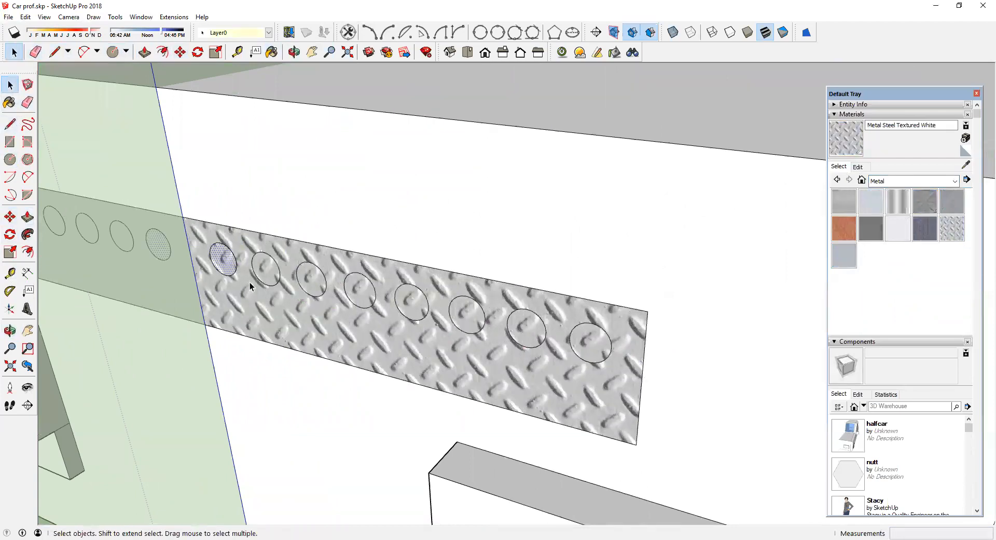
shift+click(313, 286)
shift+click(266, 269)
shift+click(363, 297)
shift+click(415, 307)
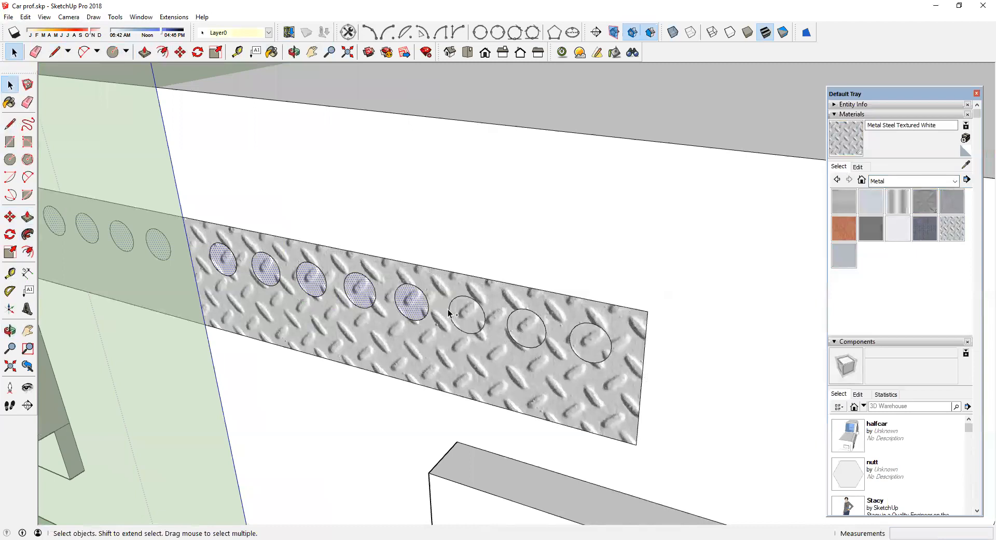
shift+click(466, 323)
shift+click(527, 330)
shift+click(580, 345)
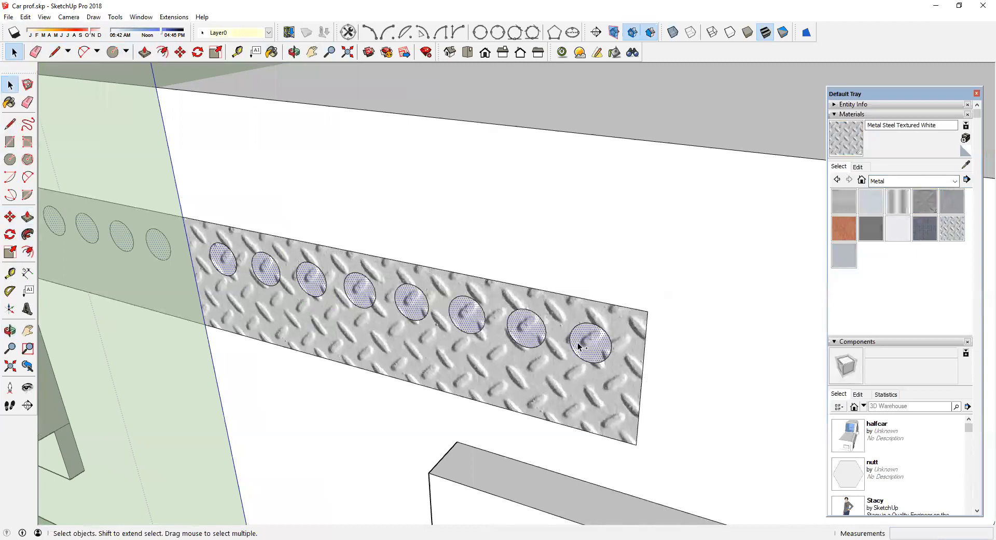
click(10, 216)
click(647, 312)
key(ctrl)
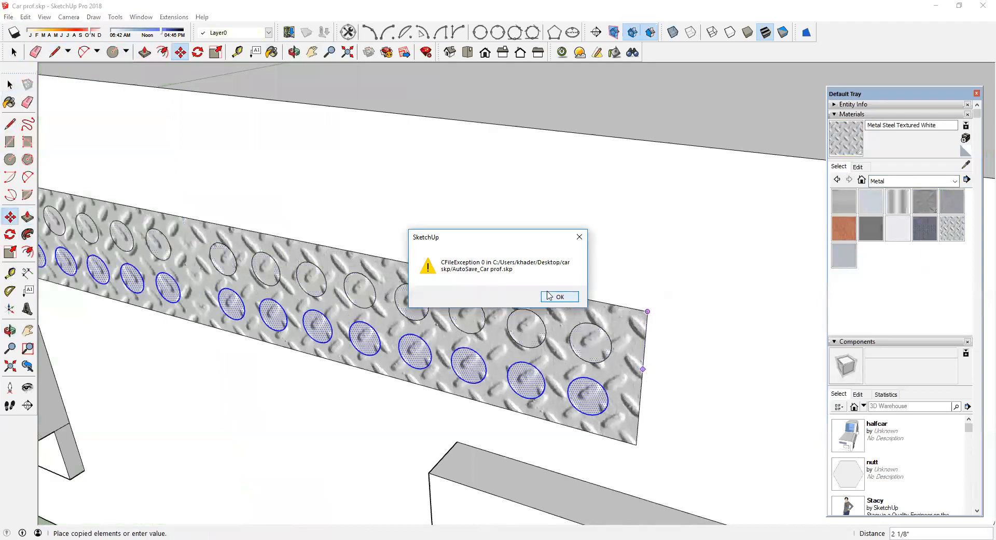
click(549, 295)
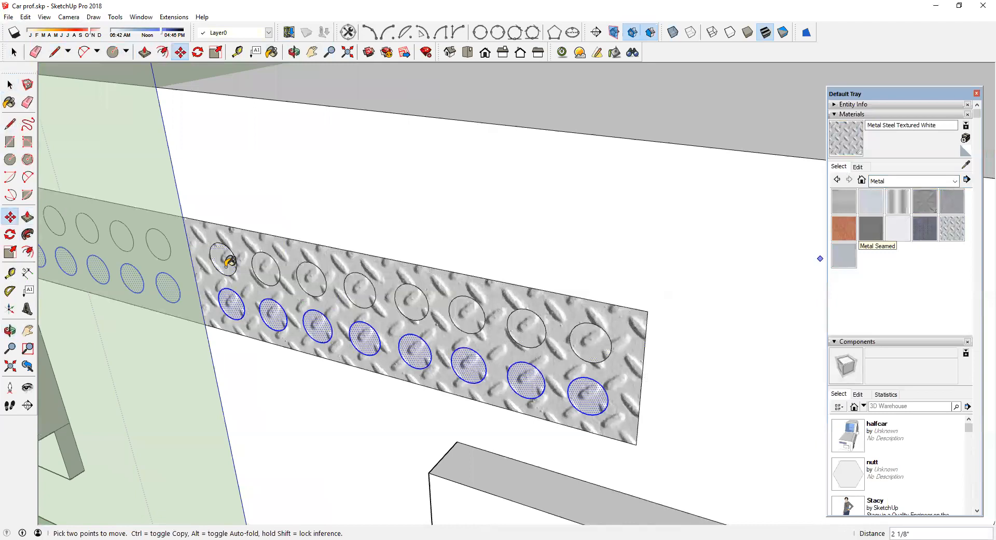
click(232, 296)
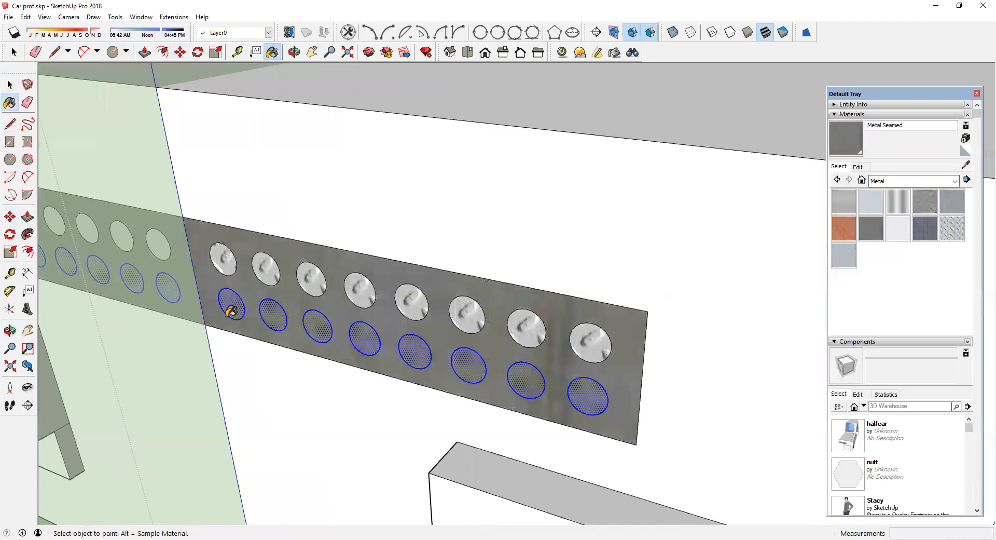
Step: Paint all sixteen grille circles with the Metal Seamed material
ctrl+click(234, 307)
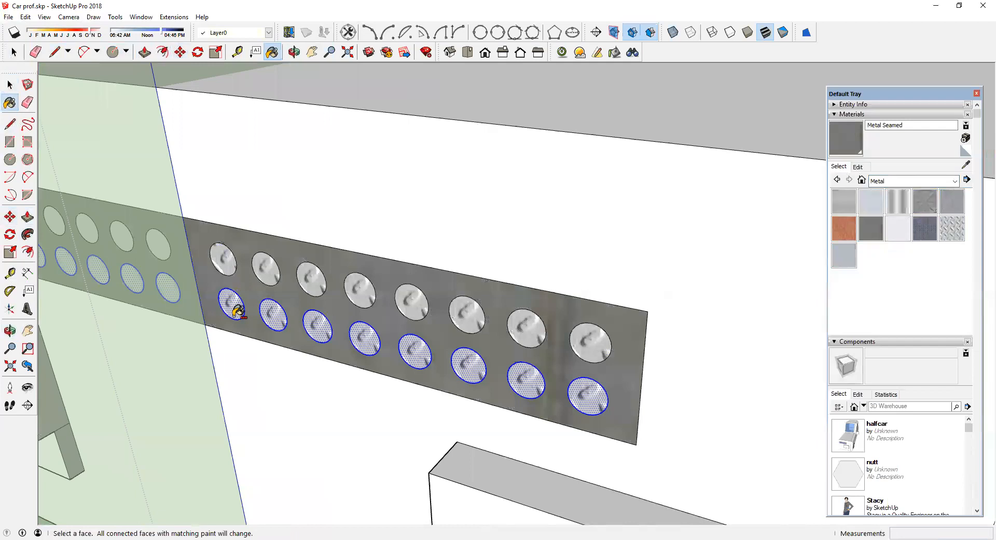
ctrl+shift+click(237, 310)
click(236, 307)
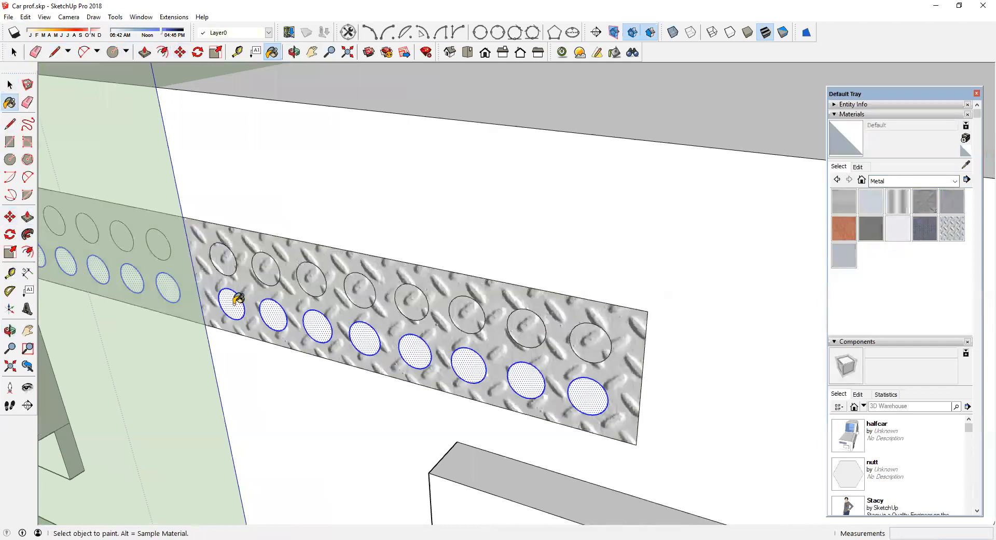
click(871, 229)
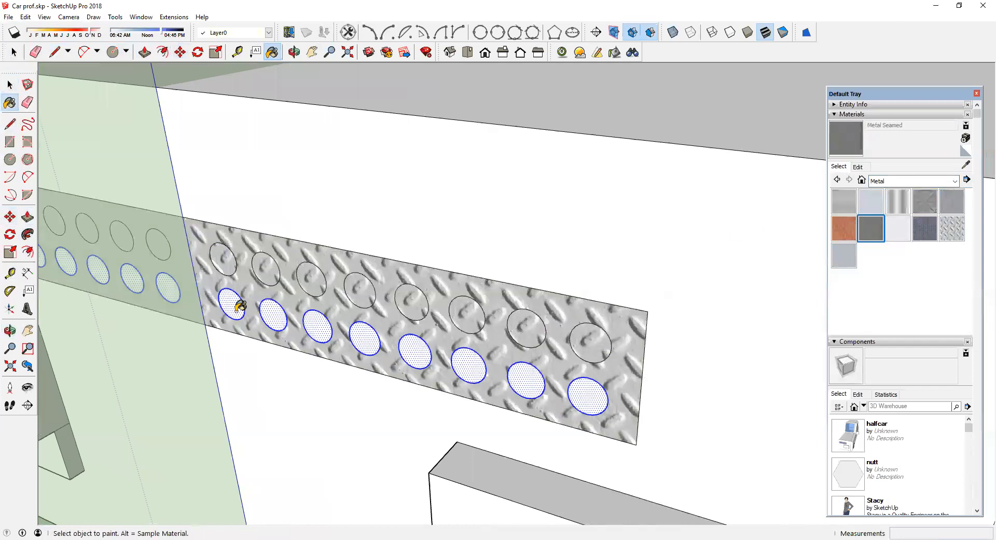
click(240, 306)
click(223, 256)
click(266, 265)
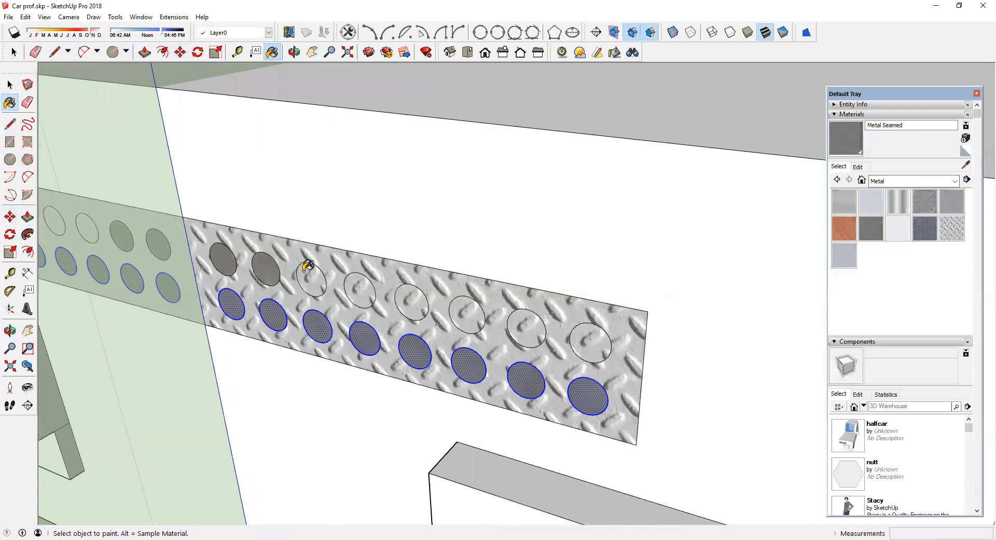
click(308, 266)
click(365, 283)
click(412, 294)
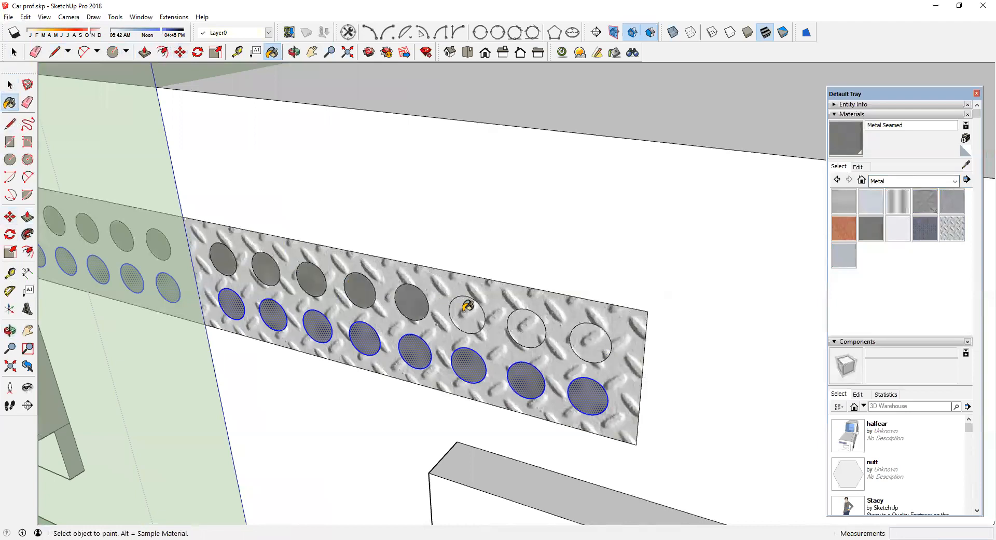
click(467, 307)
click(525, 326)
click(587, 339)
Step: Open the half-car component for editing
scroll(489, 307, down, 2)
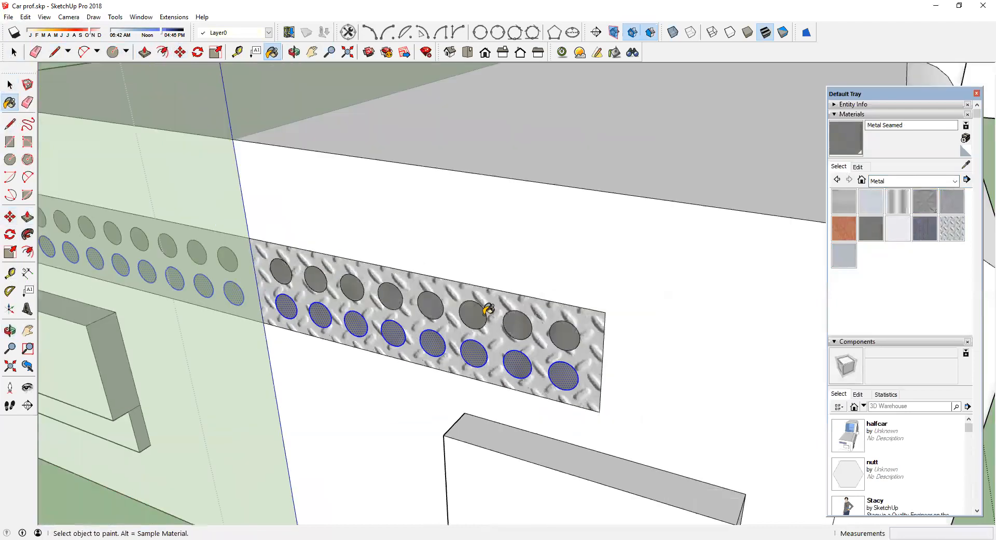
scroll(489, 308, down, 3)
click(9, 84)
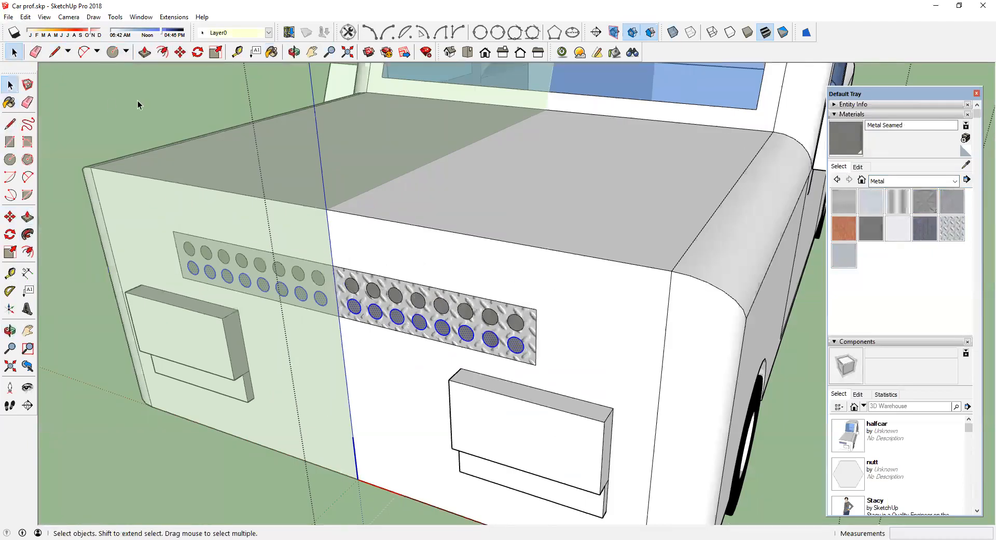
click(138, 101)
scroll(319, 299, down, 4)
middle_drag(96, 283, 253, 425)
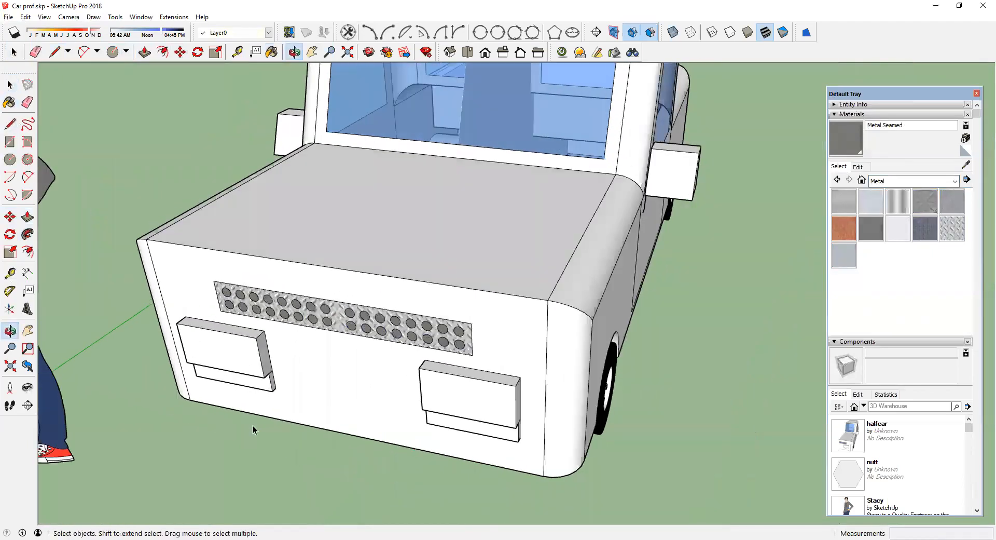
scroll(303, 279, down, 5)
middle_drag(248, 291, 318, 307)
double_click(376, 270)
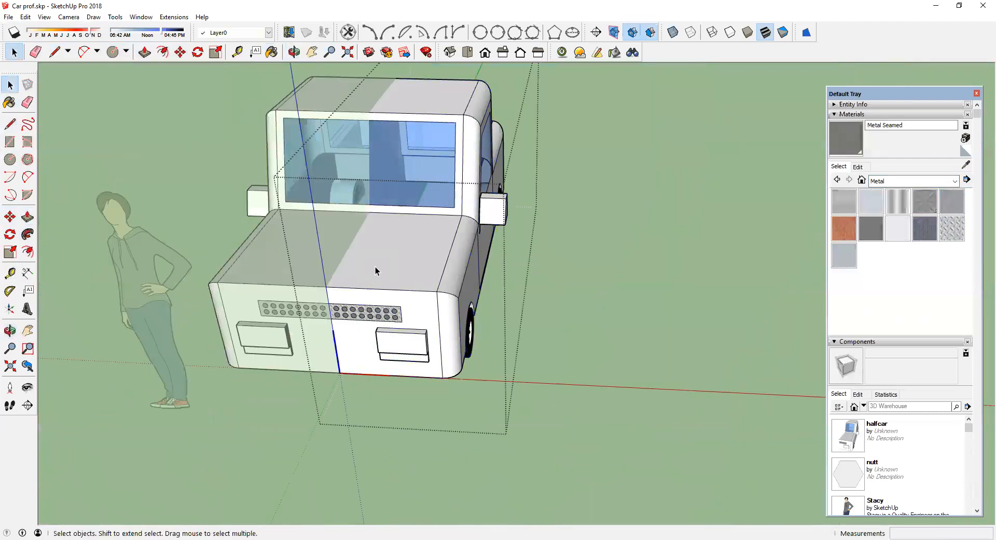
Step: Paint the car body and truck bed panels red with Color A06 from the Colors library
click(953, 181)
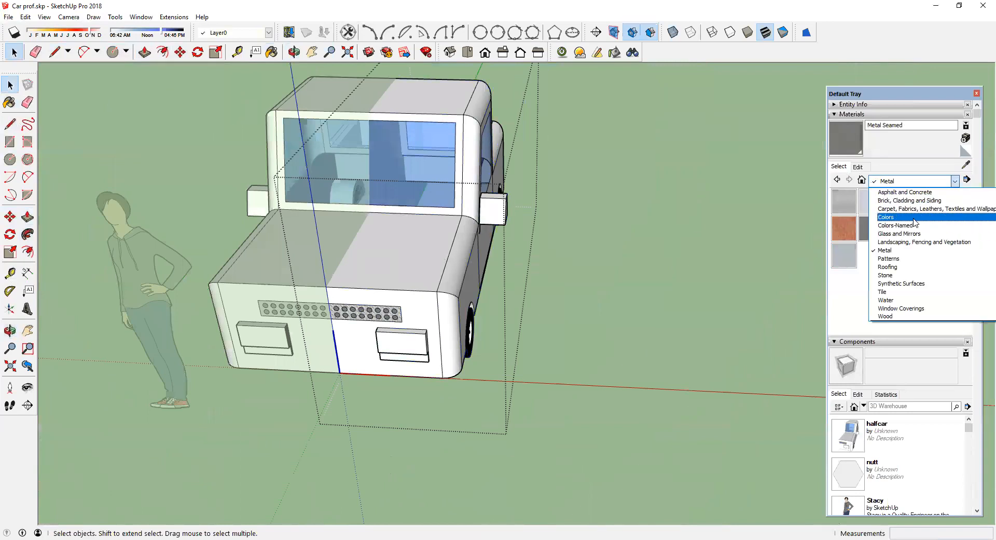
click(906, 217)
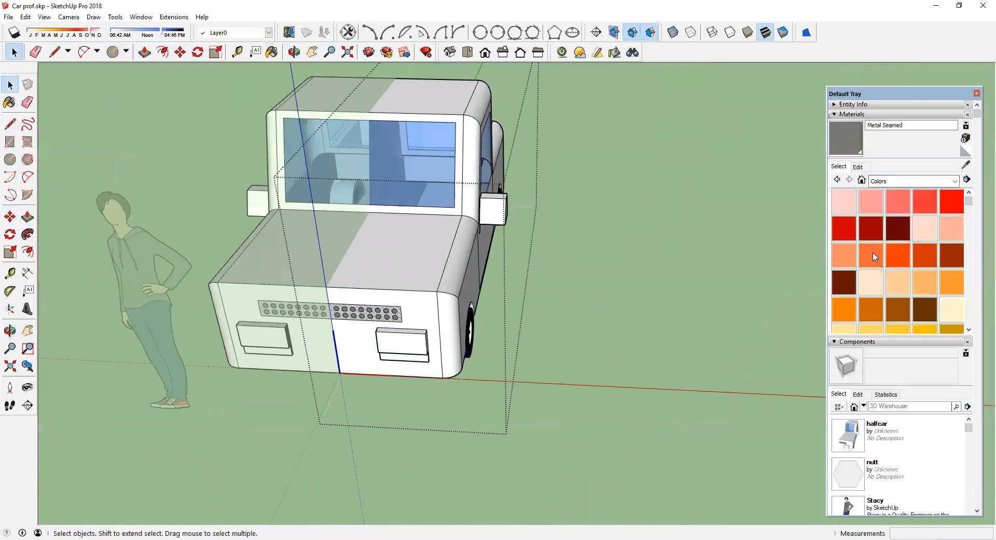
click(844, 228)
click(409, 285)
click(406, 307)
mouse_move(408, 304)
middle_down()
mouse_move(514, 290)
mouse_move(467, 272)
middle_up()
click(541, 267)
mouse_move(543, 268)
middle_down()
mouse_move(338, 265)
mouse_move(445, 211)
mouse_move(624, 245)
mouse_move(585, 249)
mouse_move(815, 252)
middle_up()
click(579, 248)
mouse_move(710, 226)
middle_down()
mouse_move(673, 249)
mouse_move(363, 223)
mouse_move(620, 393)
mouse_move(511, 304)
middle_up()
scroll(620, 393, up, 2)
scroll(580, 346, up, 5)
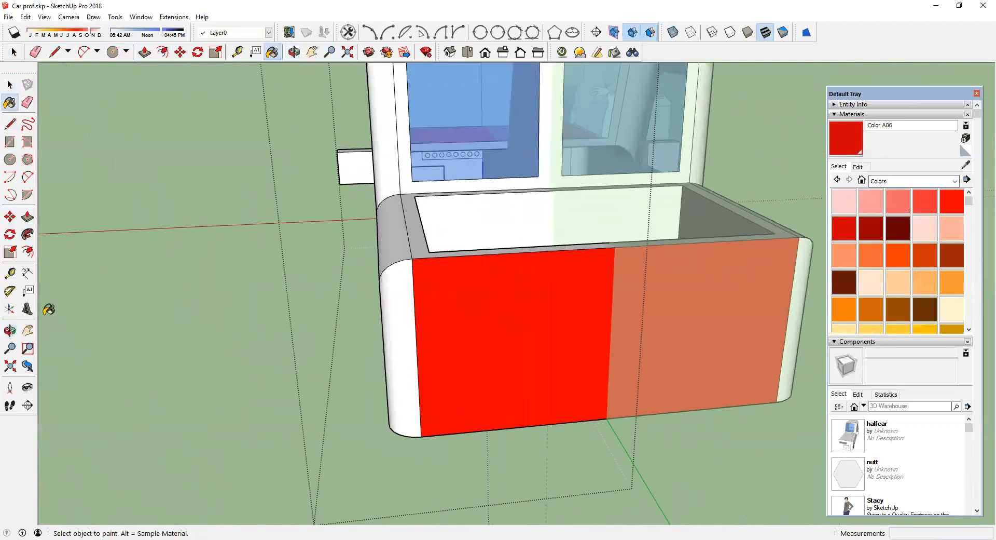
Step: Place extruded 3D text "K", 10" high and 1" deep, on the tailgate's centre
click(25, 313)
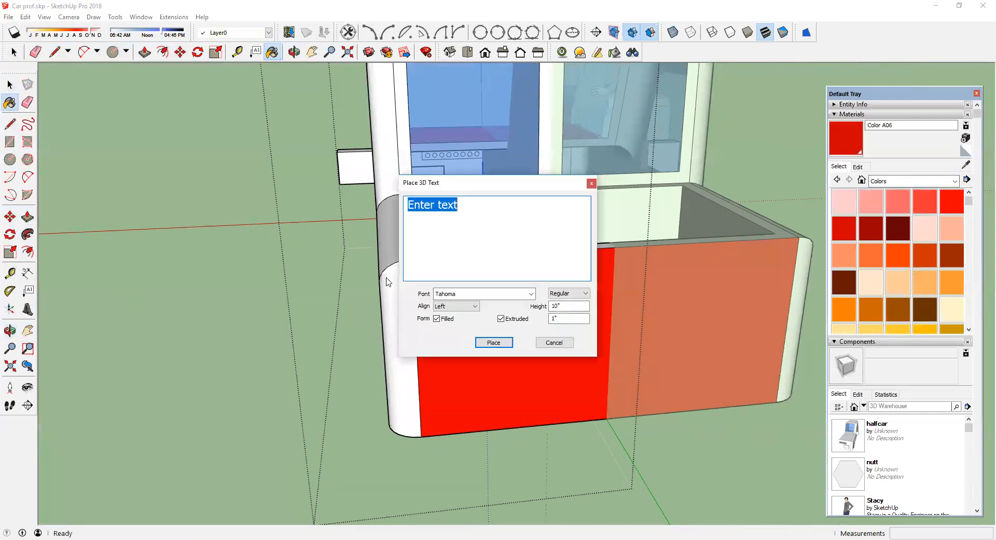
text(K)
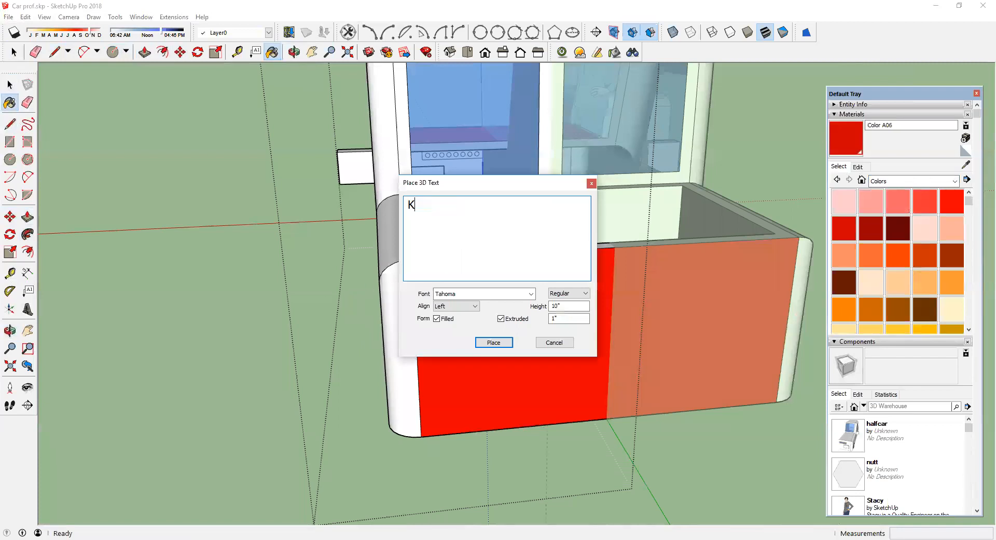
click(494, 343)
click(477, 362)
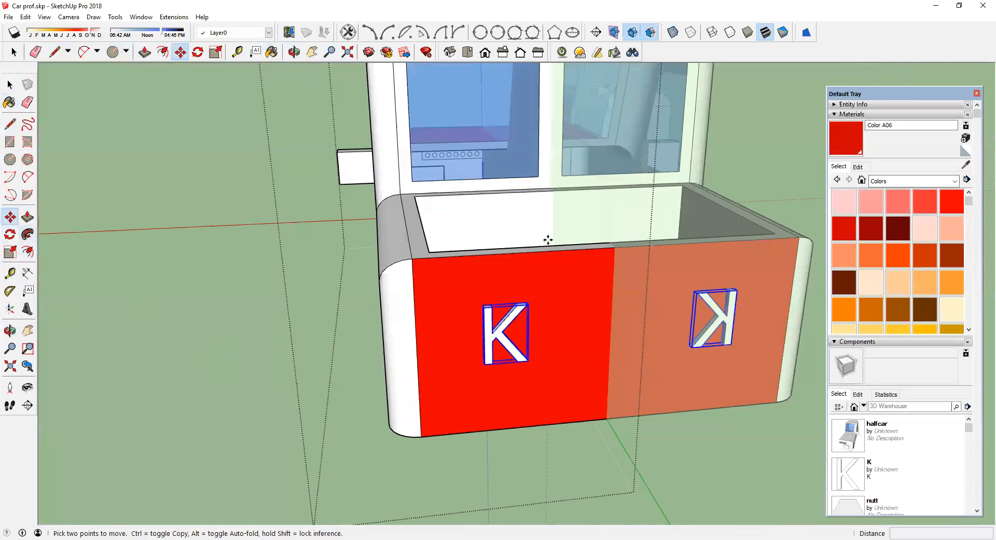
click(455, 256)
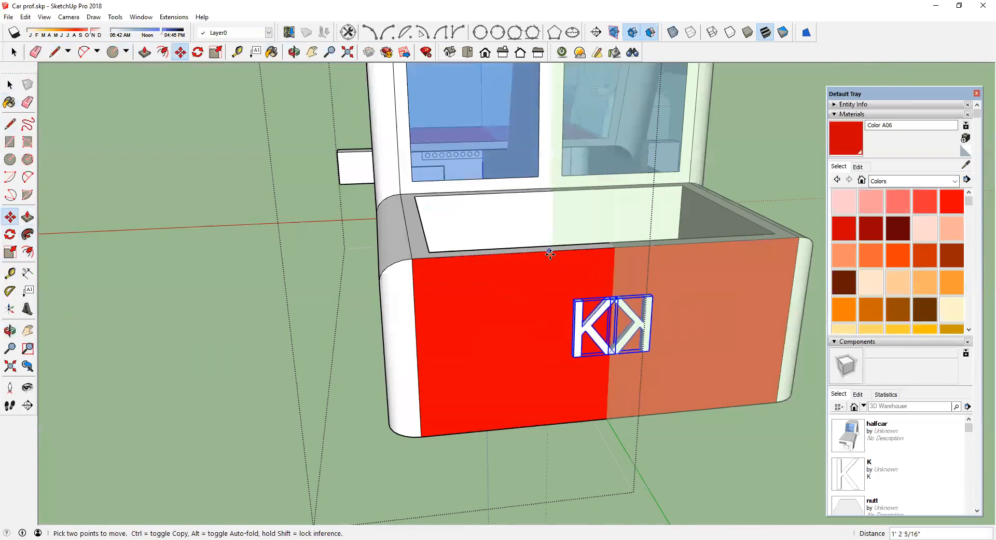
Step: Paint the headlight fronts yellow with Color D04
click(10, 86)
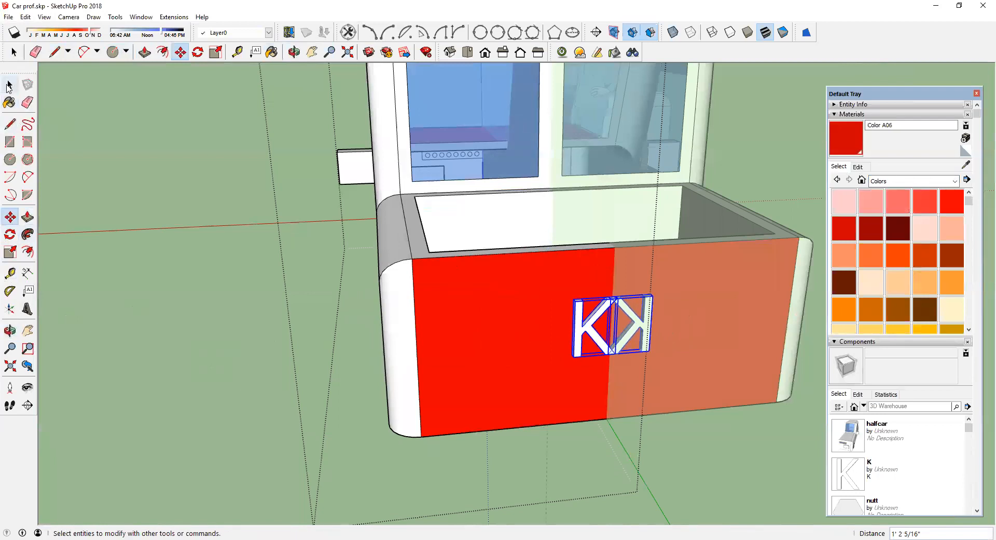
click(203, 176)
scroll(203, 176, down, 3)
middle_drag(210, 183, 320, 218)
middle_drag(436, 238, 716, 205)
scroll(439, 237, down, 3)
scroll(729, 200, up, 3)
scroll(459, 380, up, 5)
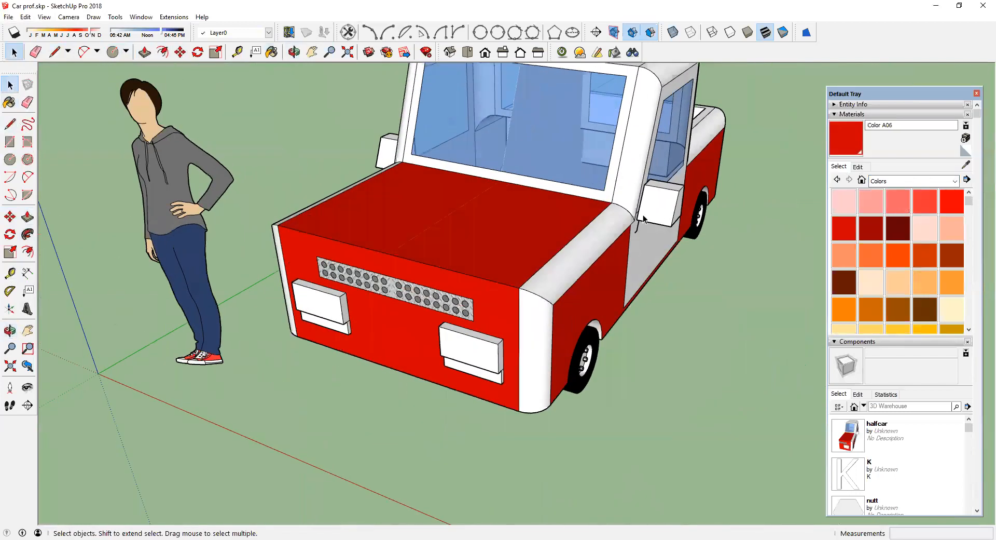
scroll(458, 378, down, 2)
double_click(456, 375)
middle_drag(488, 369, 466, 307)
click(466, 310)
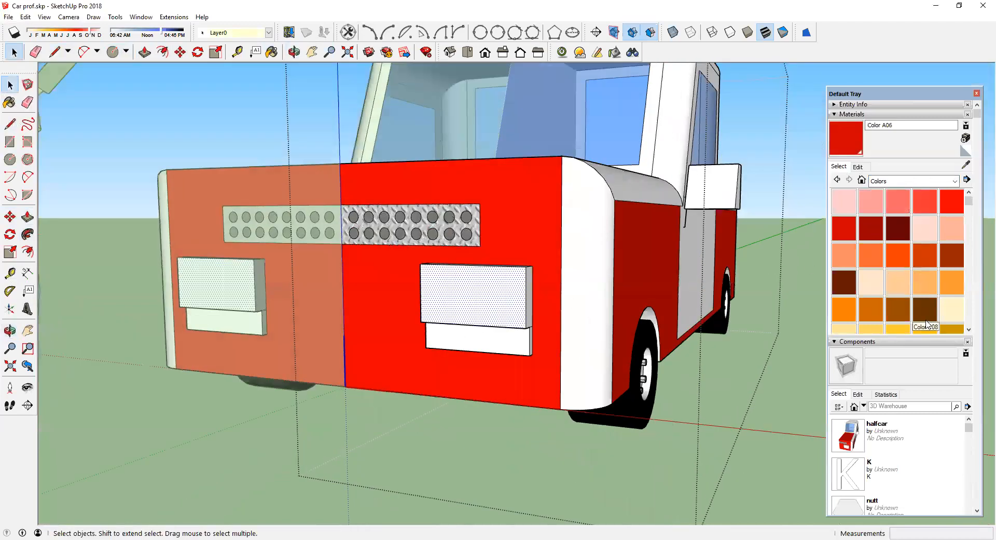
click(904, 329)
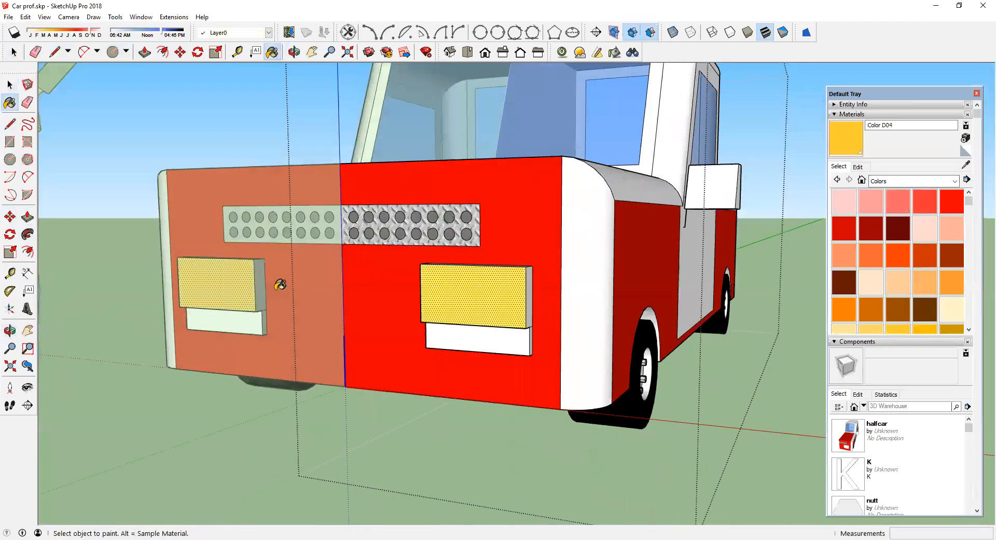
Step: Paint the strips below the headlights green with Color G05
scroll(955, 300, down, 3)
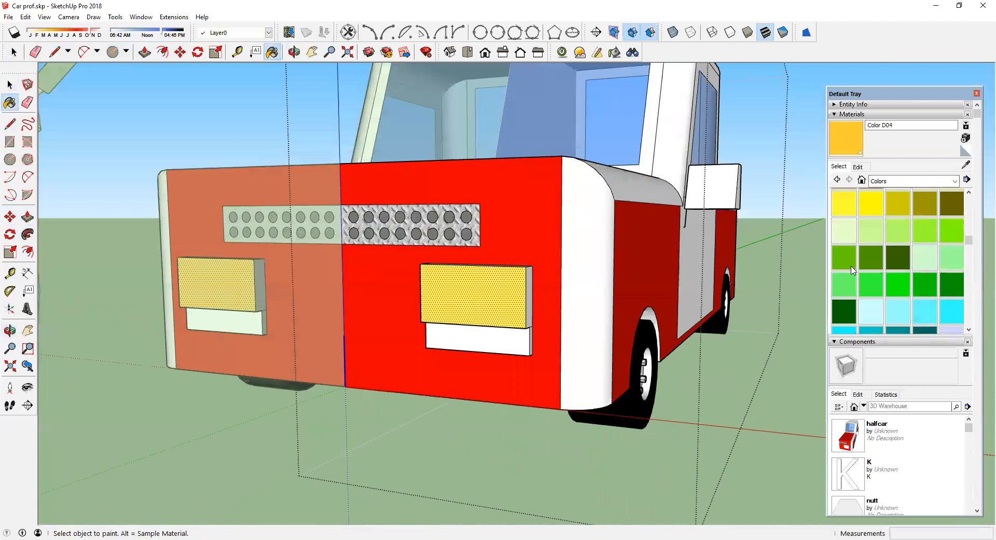
scroll(879, 303, down, 1)
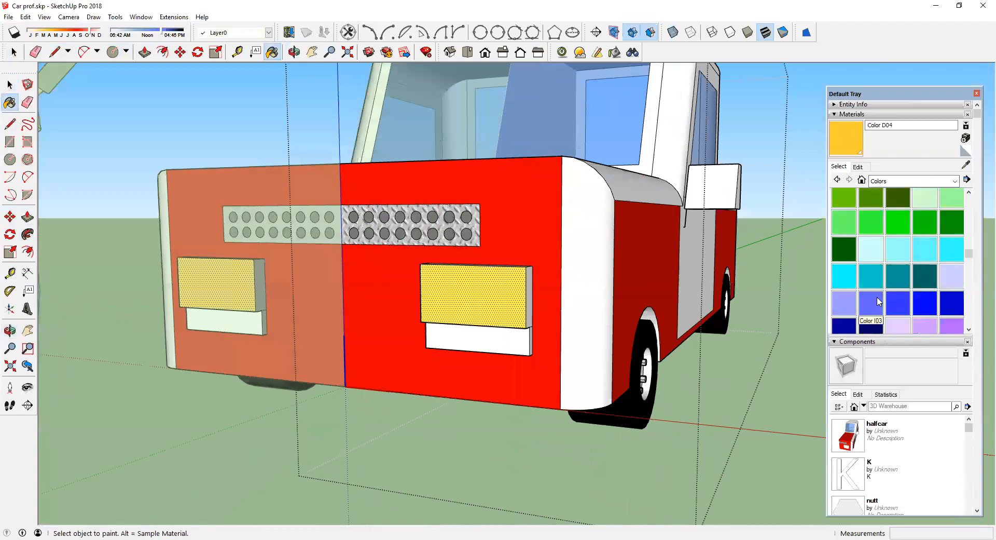
click(899, 222)
click(517, 331)
Step: Try painting the windows blue with Color I05
scroll(519, 328, down, 3)
middle_drag(596, 362, 515, 375)
middle_drag(575, 385, 807, 402)
scroll(553, 342, down, 3)
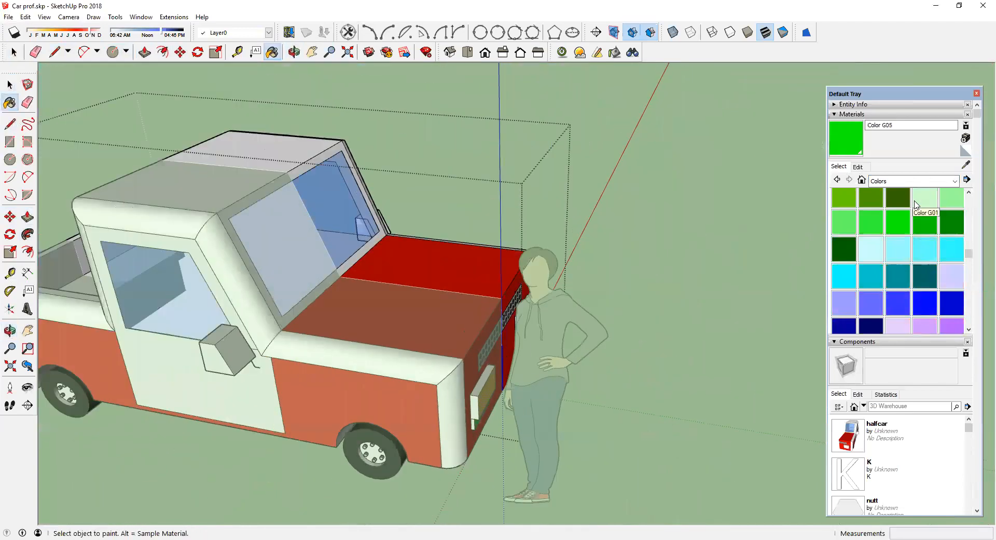
click(919, 300)
click(392, 351)
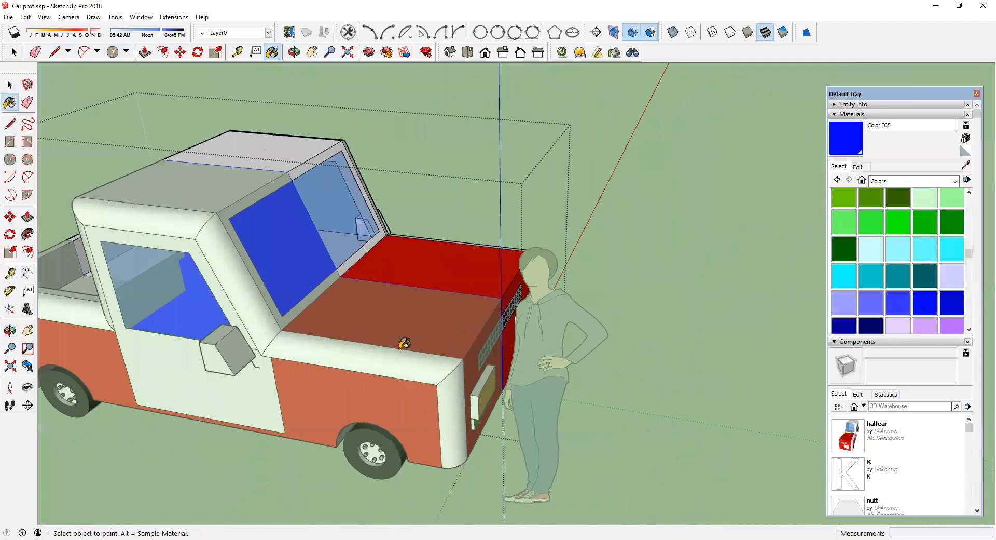
key(ctrl+z)
Step: Paint the rounded fender and roof edge strips blue with Color I04
middle_drag(160, 343, 564, 368)
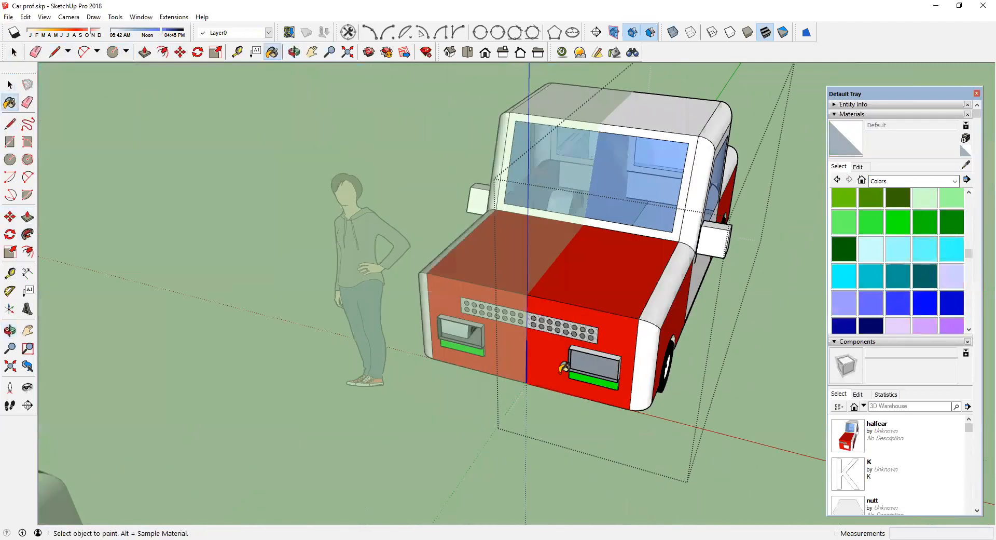
scroll(562, 367, up, 3)
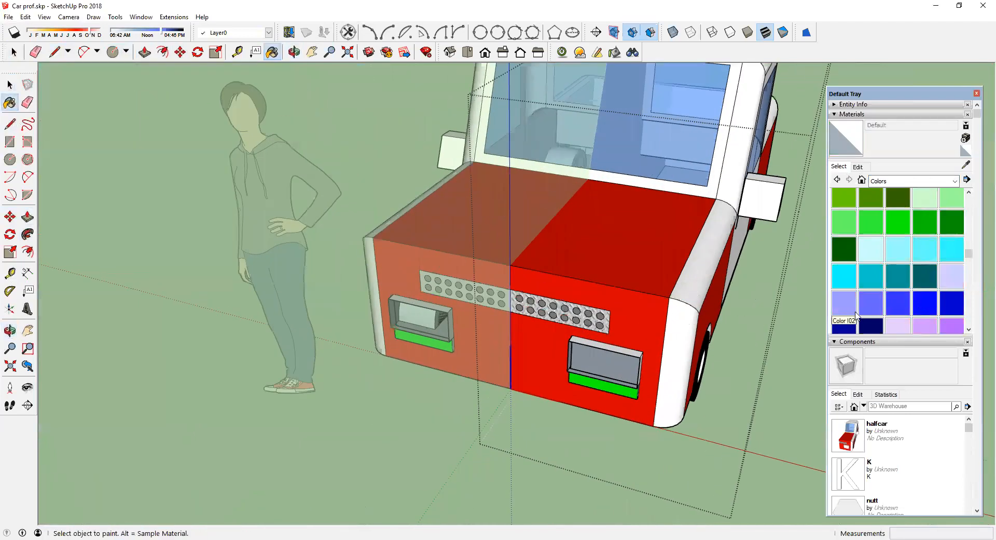
click(695, 284)
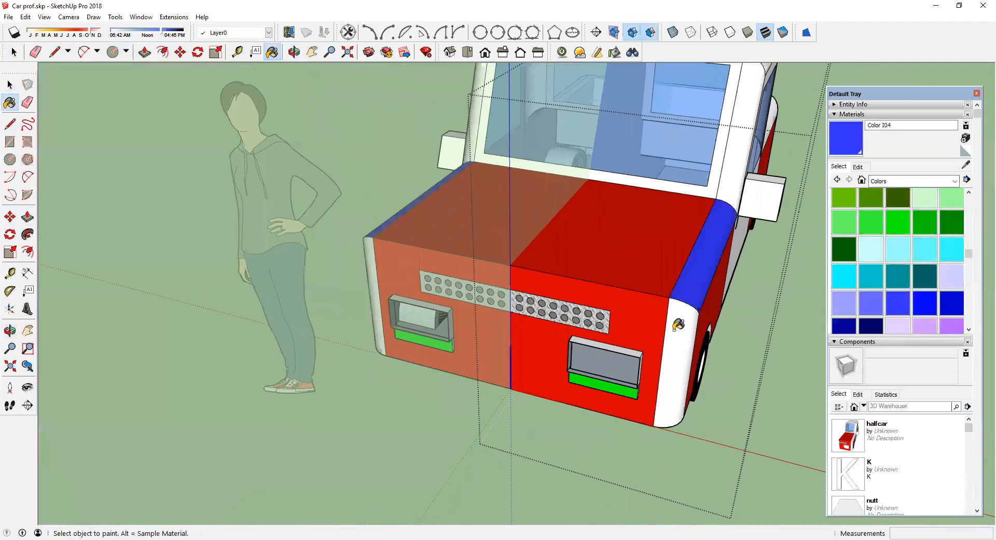
middle_drag(636, 326, 418, 311)
scroll(417, 310, down, 3)
scroll(498, 277, up, 2)
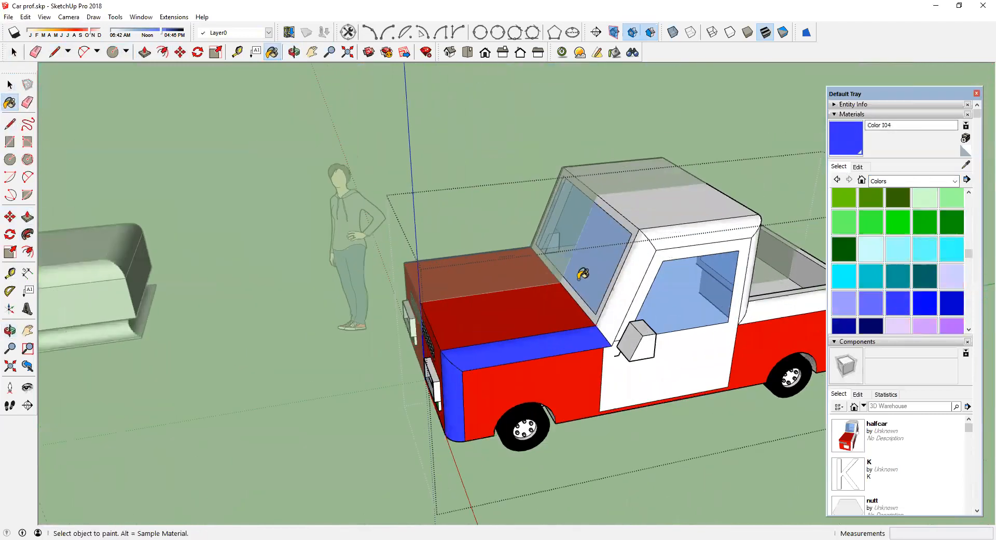
click(649, 244)
click(675, 236)
mouse_move(721, 265)
middle_down()
mouse_move(561, 241)
mouse_move(659, 283)
middle_up()
click(674, 323)
click(676, 335)
scroll(626, 320, down, 3)
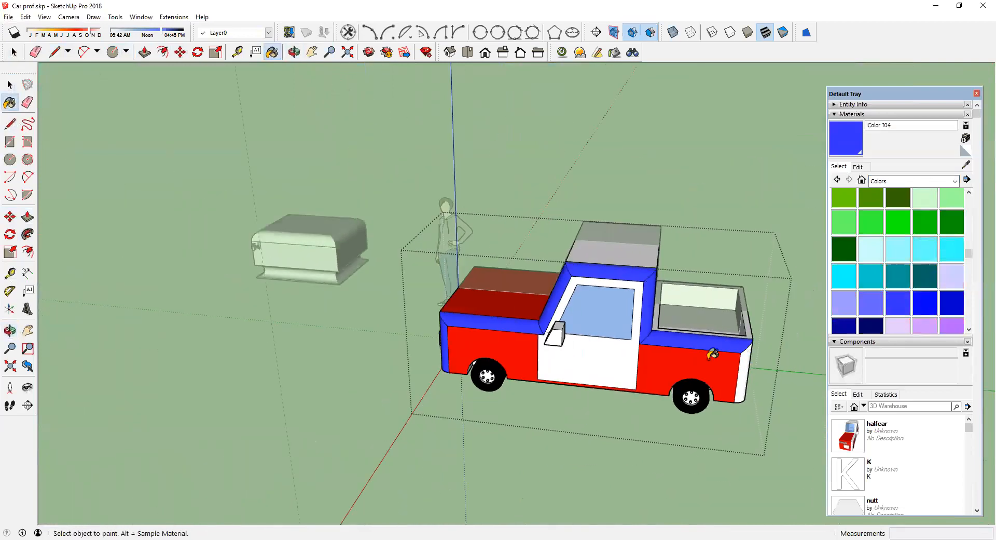
Step: Orbit, pan and zoom around the car to inspect the painted front, grille and headlights
middle_drag(749, 371, 753, 406)
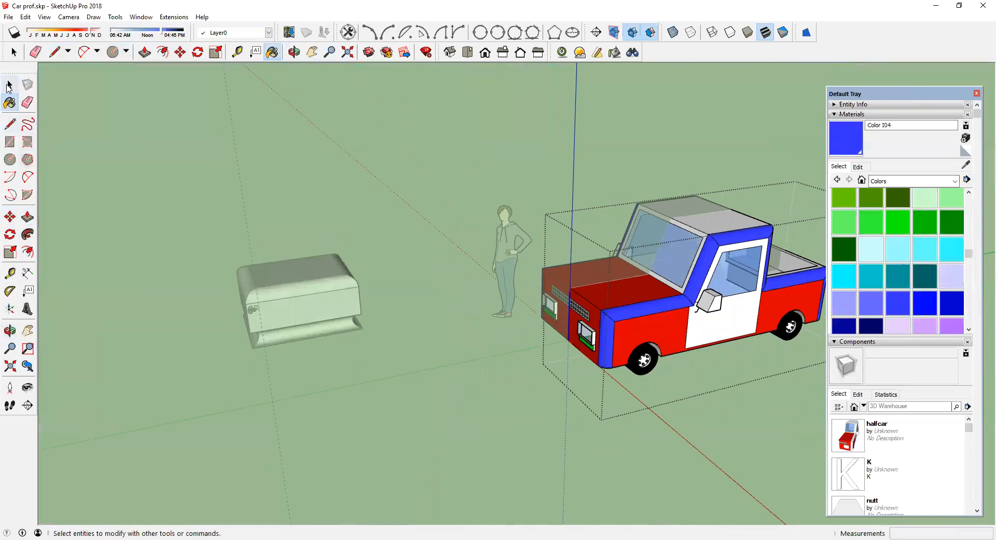
click(24, 331)
drag(387, 319, 134, 333)
scroll(417, 265, up, 3)
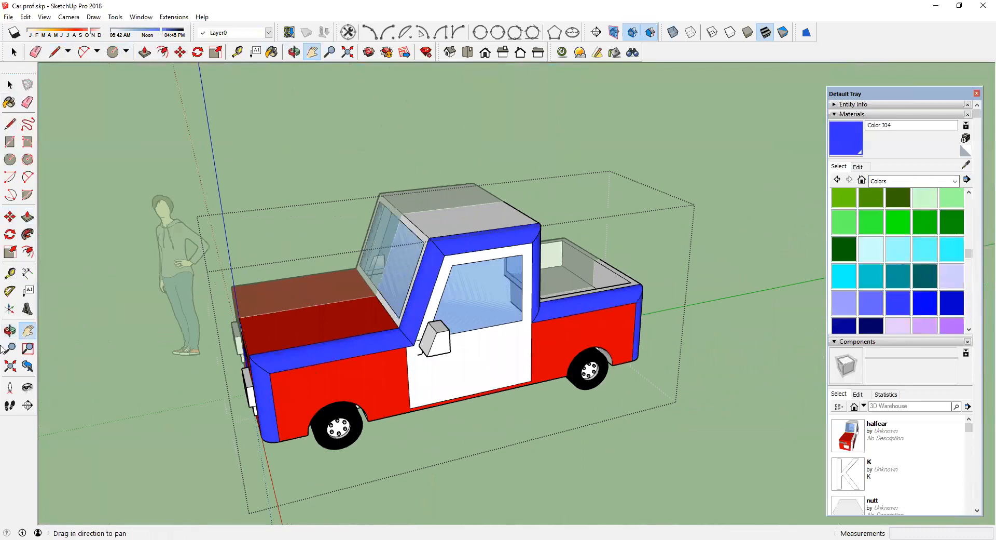
drag(274, 337, 311, 358)
scroll(441, 305, up, 2)
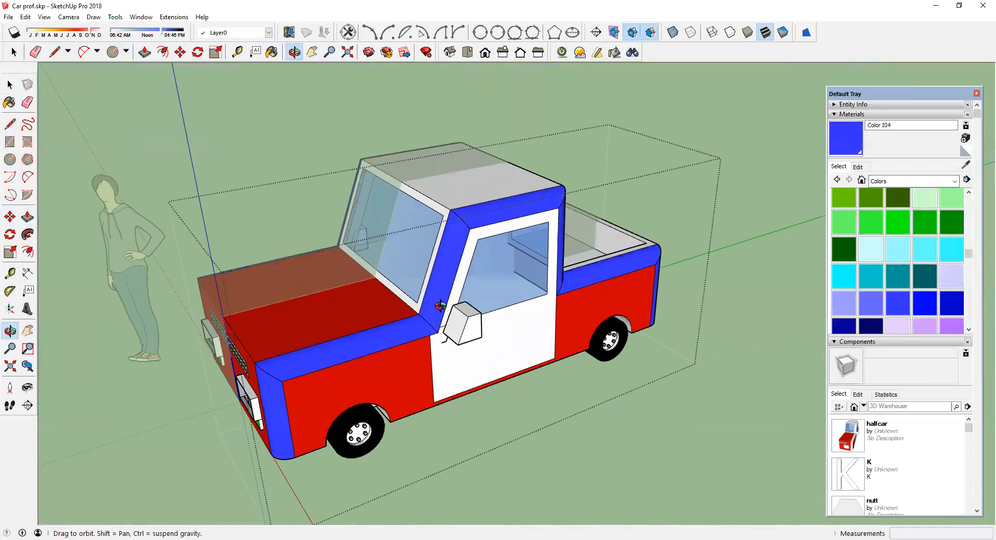
drag(363, 358, 412, 351)
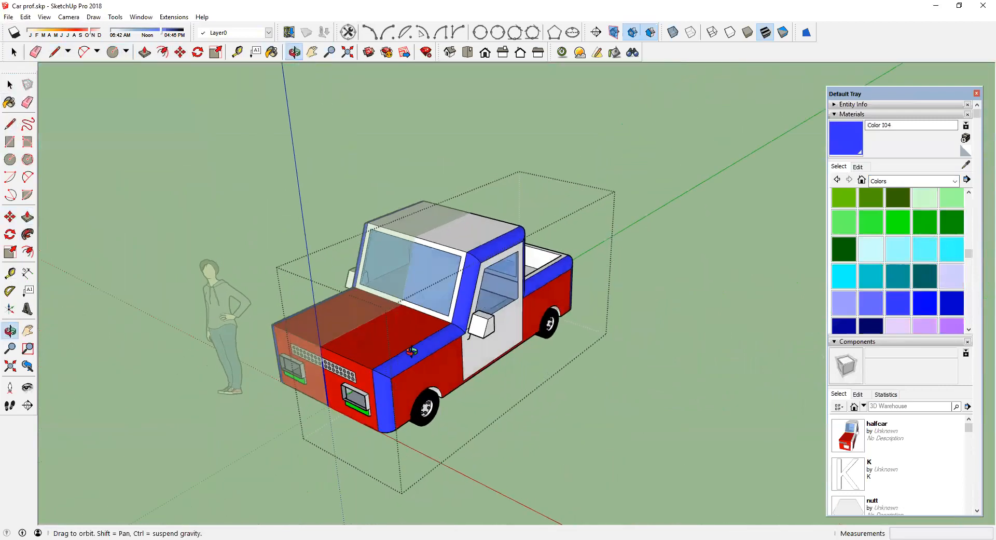
scroll(412, 351, up, 5)
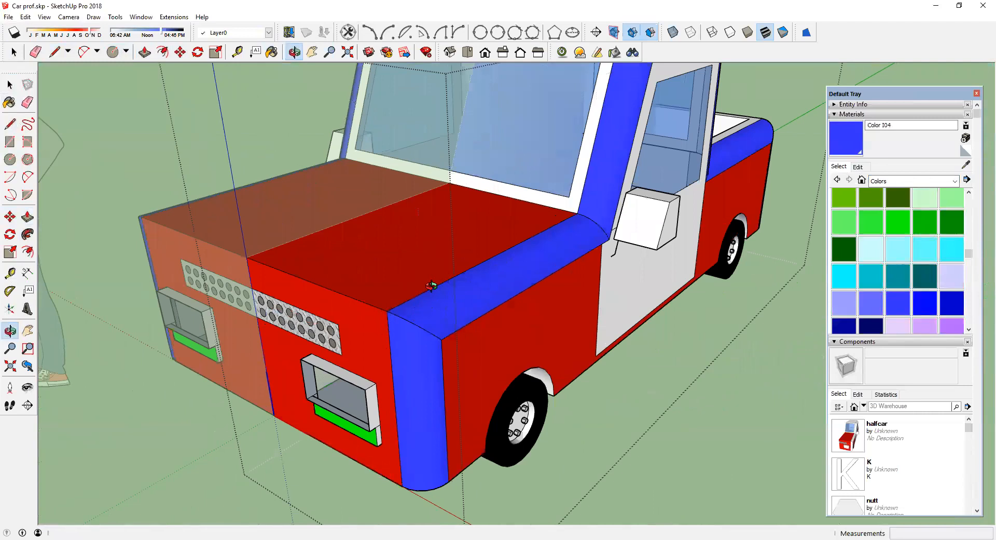
scroll(431, 285, down, 5)
scroll(420, 288, down, 3)
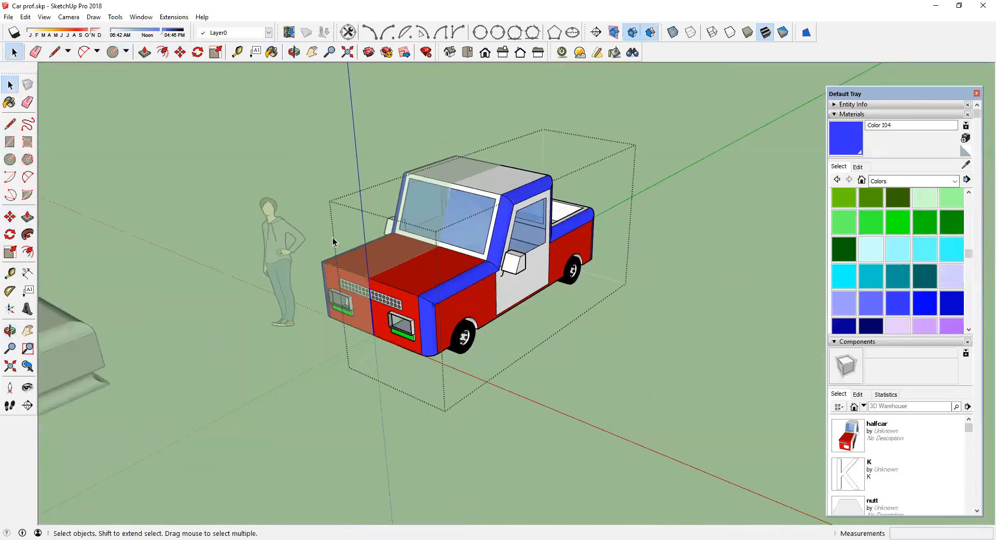
Step: Select the car and view it from below and from the opposite side to check the wheels and body
click(327, 206)
middle_drag(297, 271, 587, 265)
middle_drag(196, 463, 817, 422)
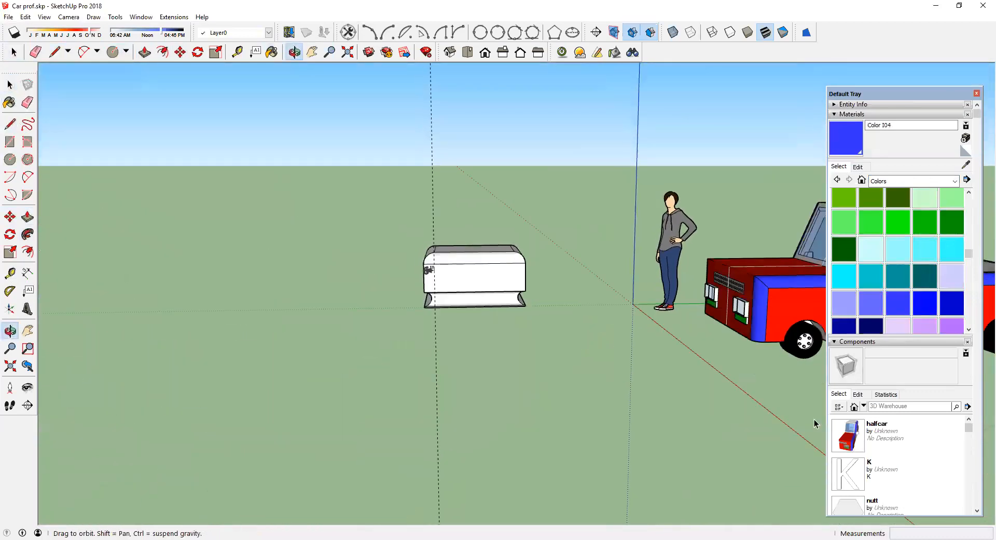
scroll(498, 366, down, 6)
scroll(817, 333, up, 3)
scroll(499, 392, up, 2)
middle_drag(497, 381, 395, 238)
click(395, 238)
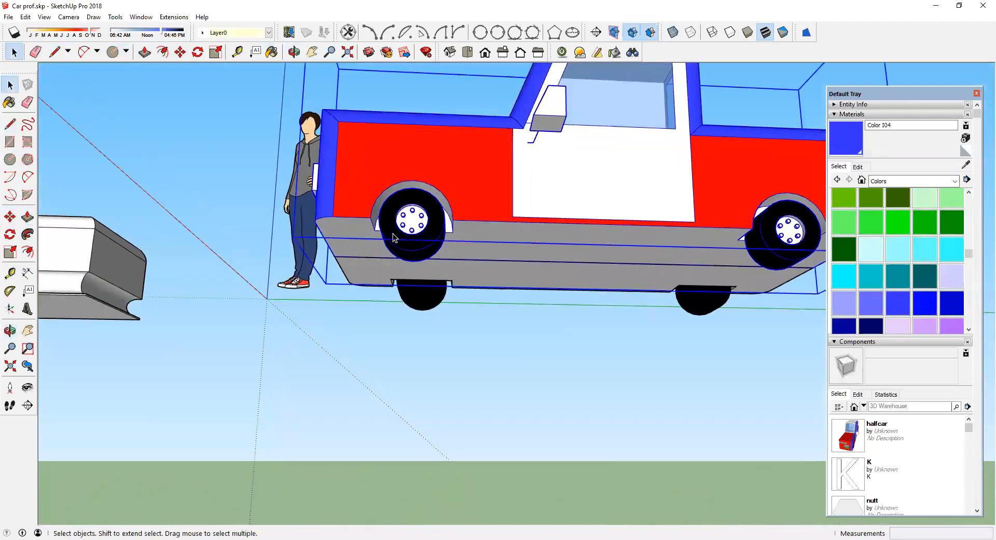
middle_drag(390, 170, 568, 332)
middle_drag(530, 291, 656, 207)
middle_drag(382, 362, 231, 449)
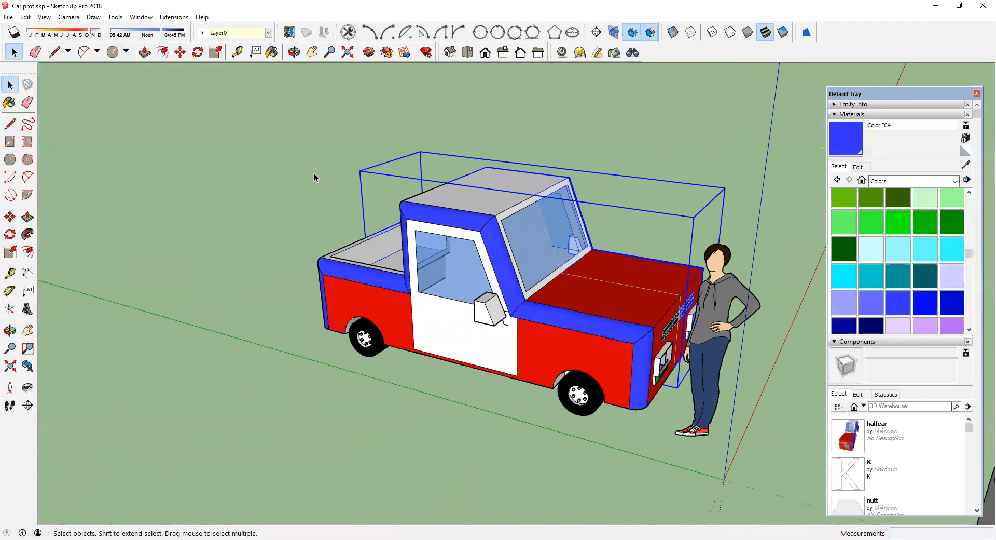